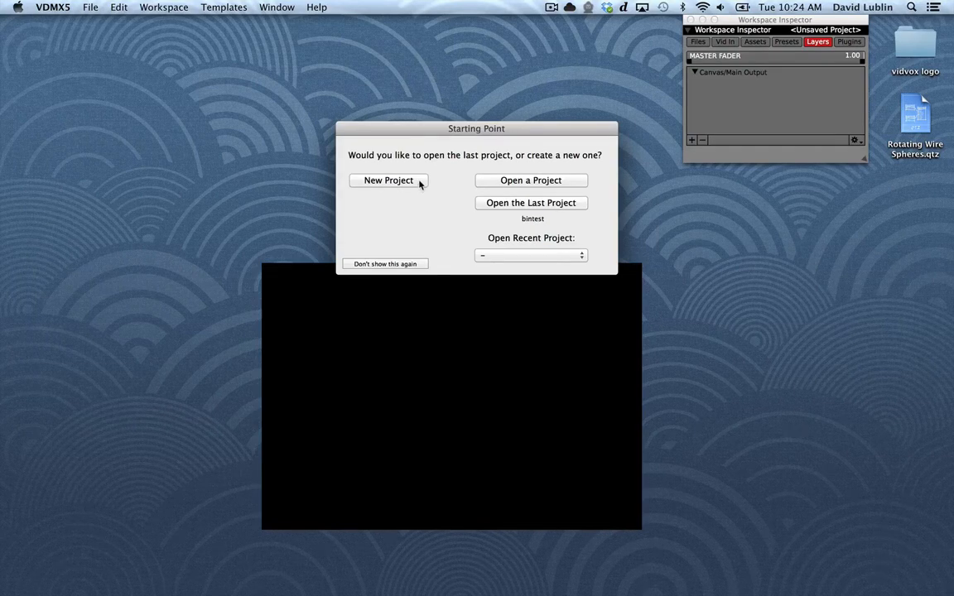
Create a new project, import Rotating Wire Spheres.qtz from the desktop into the Media Bin, and play it on Layer 1
click(420, 183)
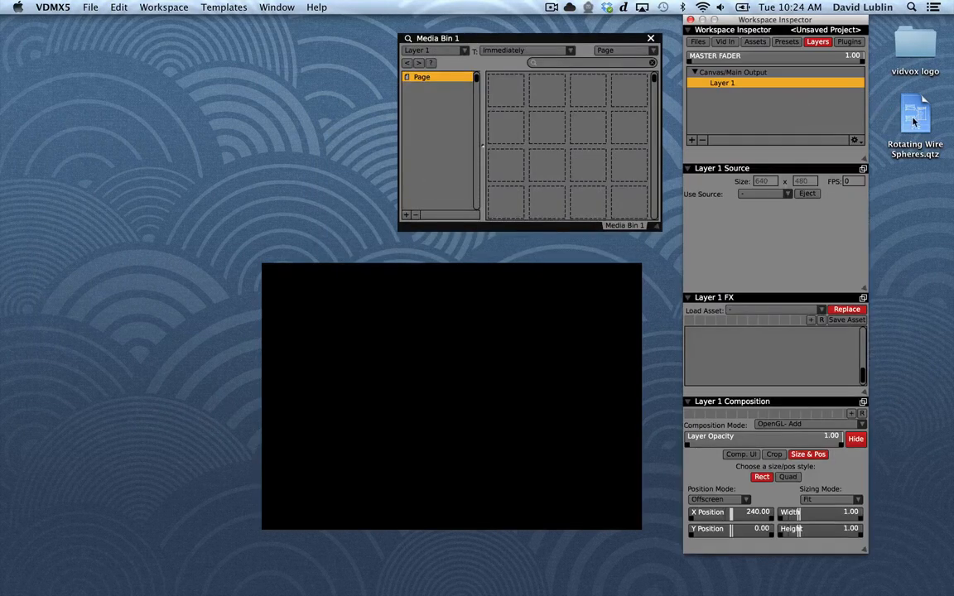
mouse_move(914, 122)
mouse_down()
mouse_move(662, 136)
mouse_move(600, 132)
mouse_move(499, 99)
mouse_up()
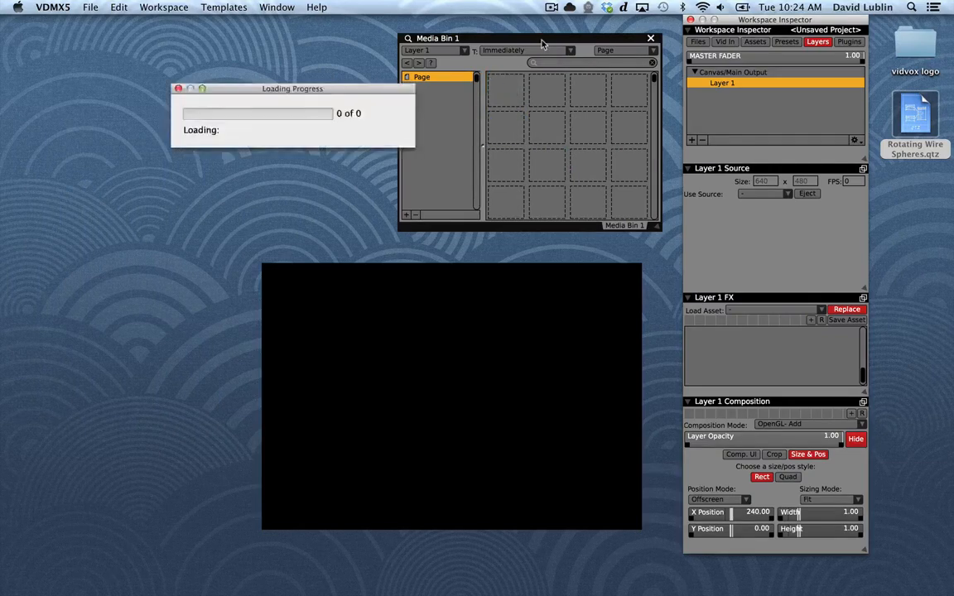
drag(541, 39, 130, 5)
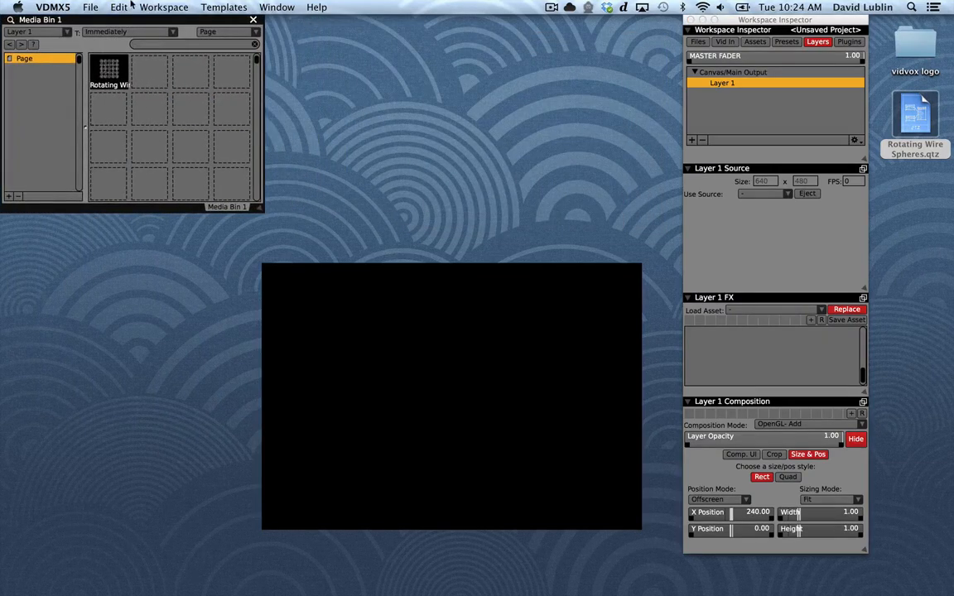
click(112, 86)
drag(334, 290, 172, 288)
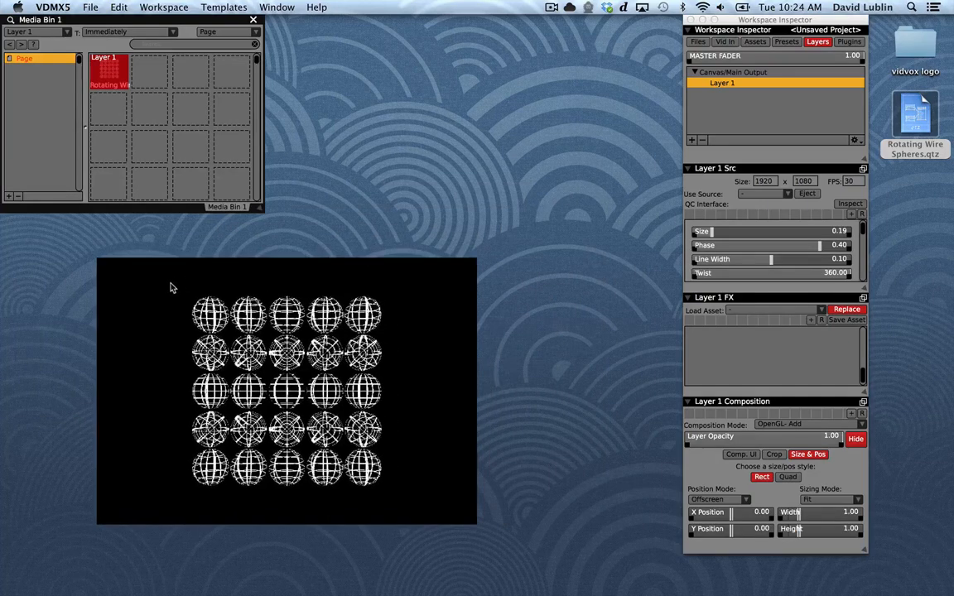
Detach the Layer 1 source controls into their own window beside the Media Bin and enlarge it to show all parameters
click(863, 169)
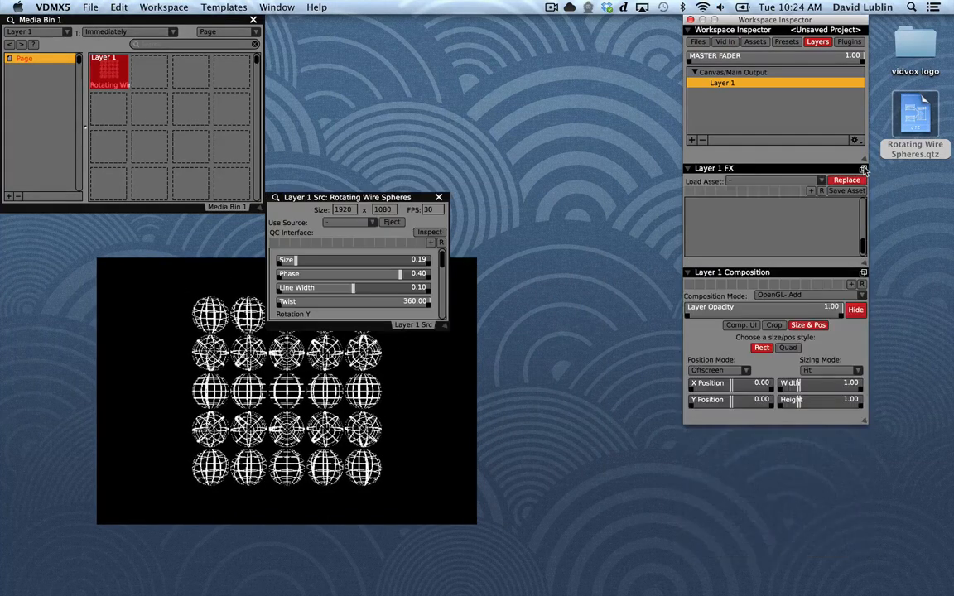
drag(384, 198, 385, 19)
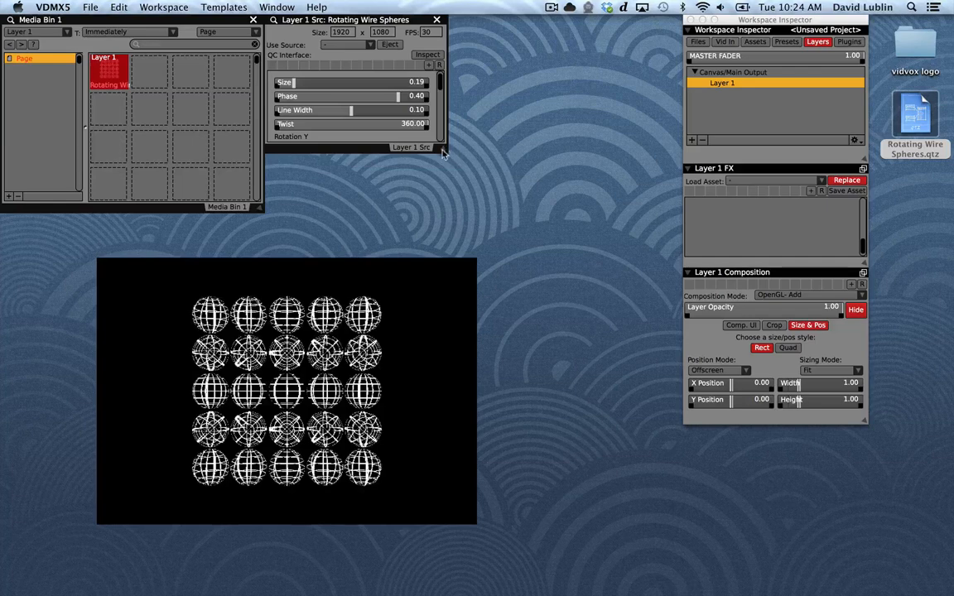
drag(443, 154, 435, 334)
drag(427, 394, 351, 433)
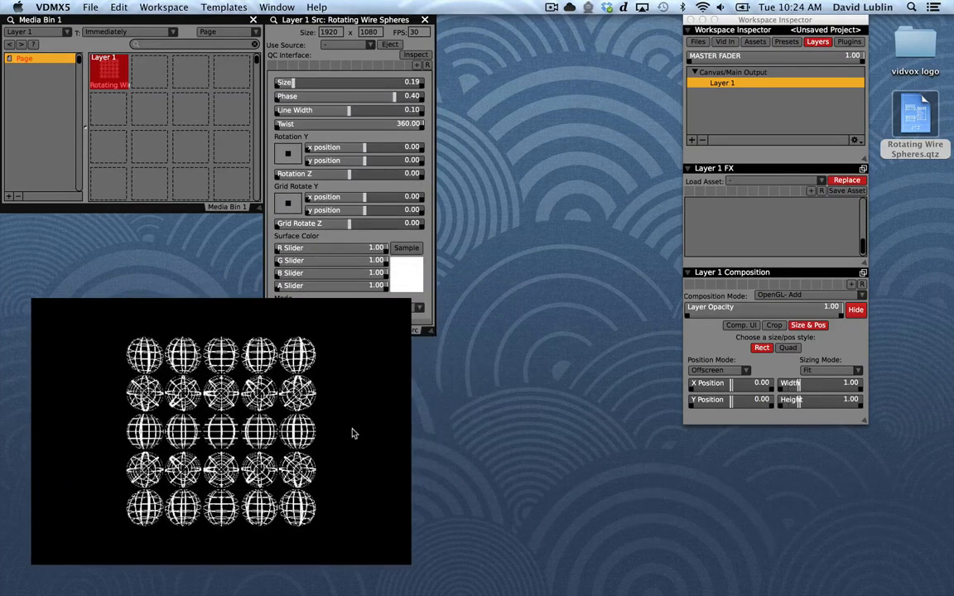
Set the Layer 1 source's render size to 320 x 240
double_click(338, 31)
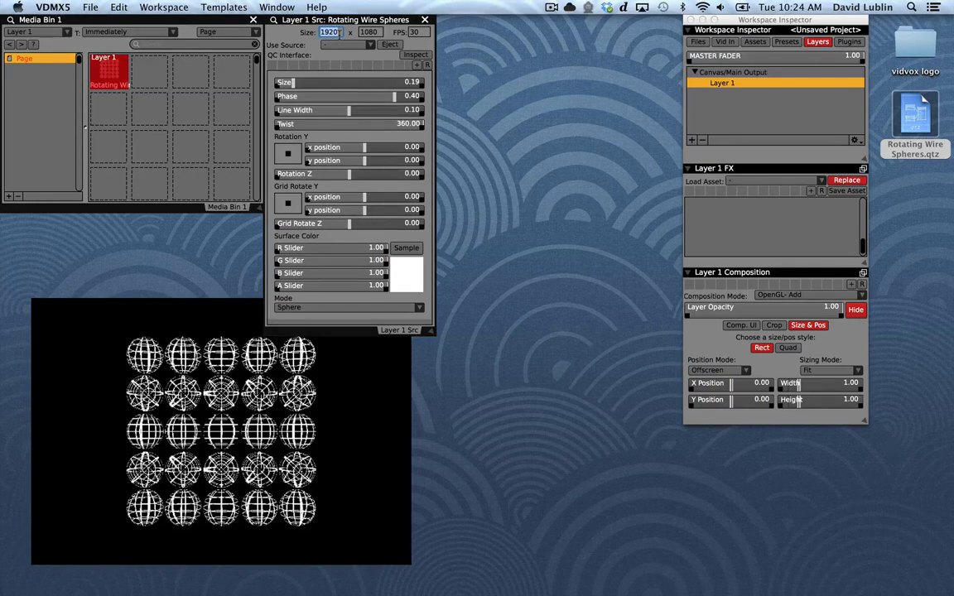
key(Tab)
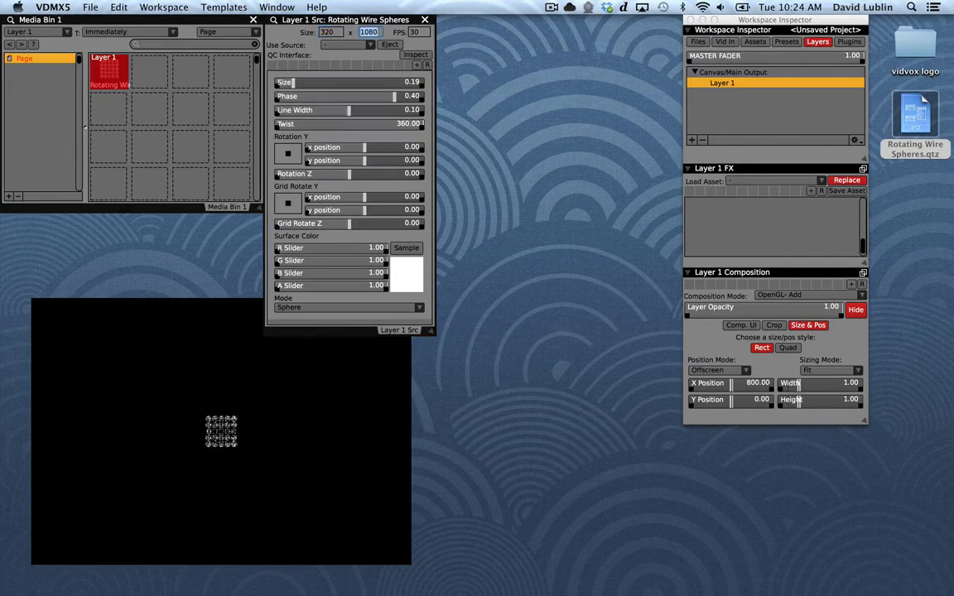
key(Tab)
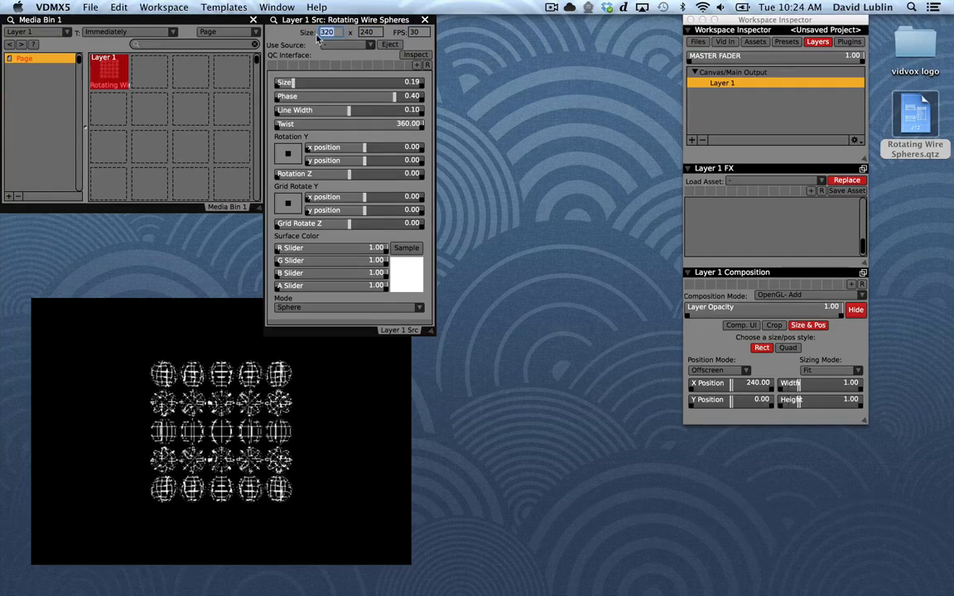
Set the Layer 1 source's render size to 640 x 480
text(640)
key(Tab)
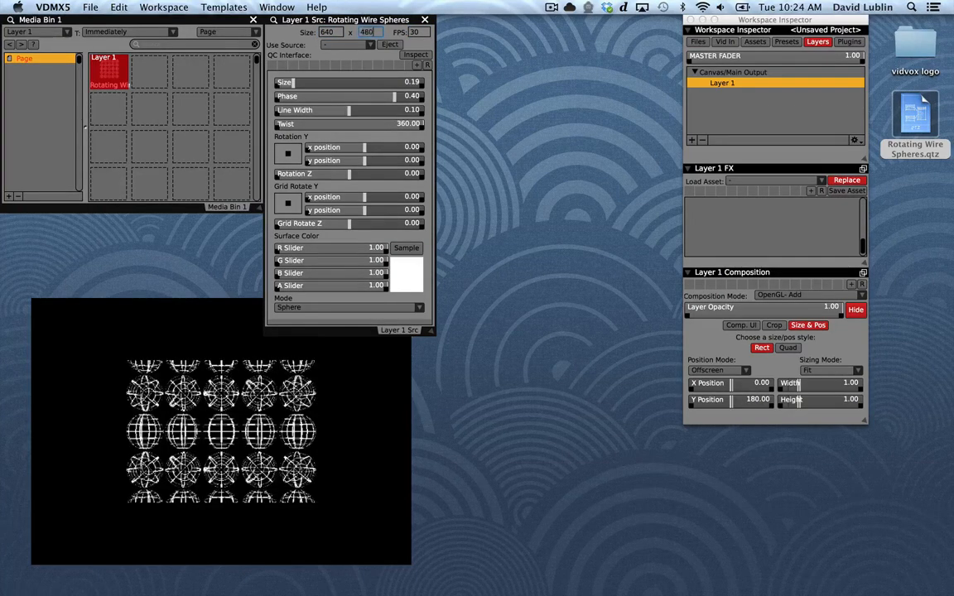
key(Tab)
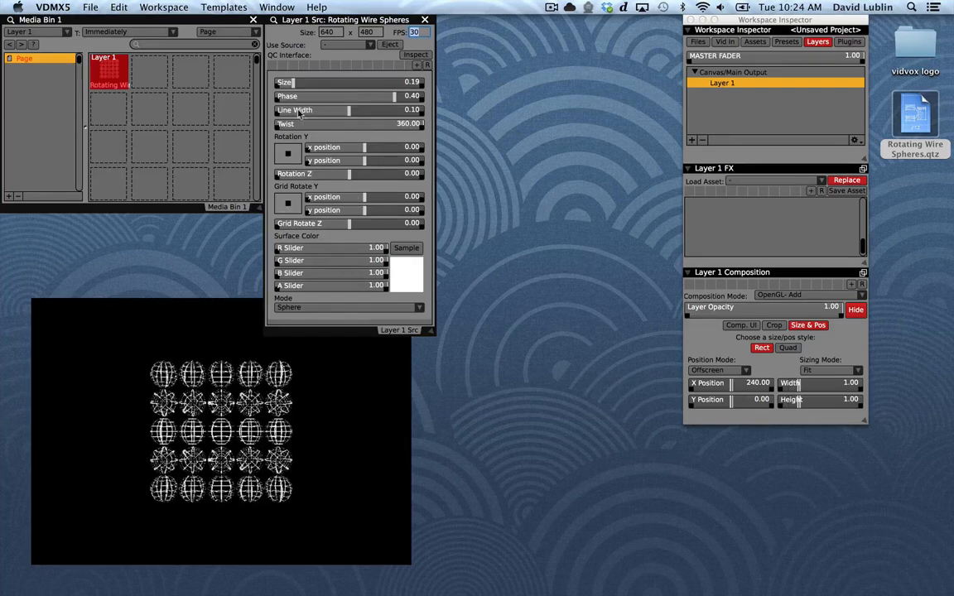
Set the wire spheres' Size to about 0.32, Phase to 0.50, Line Width to about 0.11 and Twist to about -268
drag(293, 86, 333, 100)
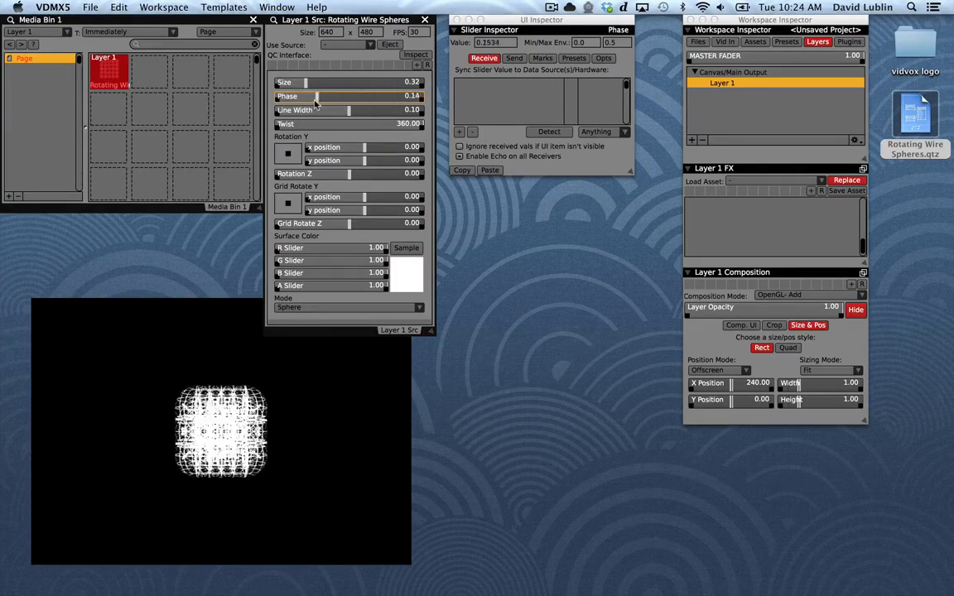
drag(362, 112, 327, 115)
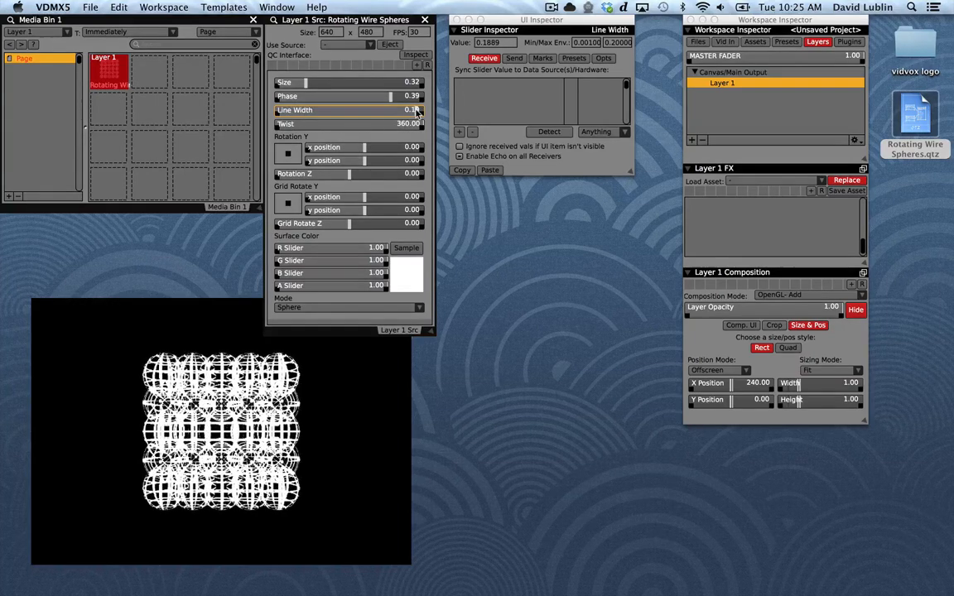
drag(382, 122, 401, 130)
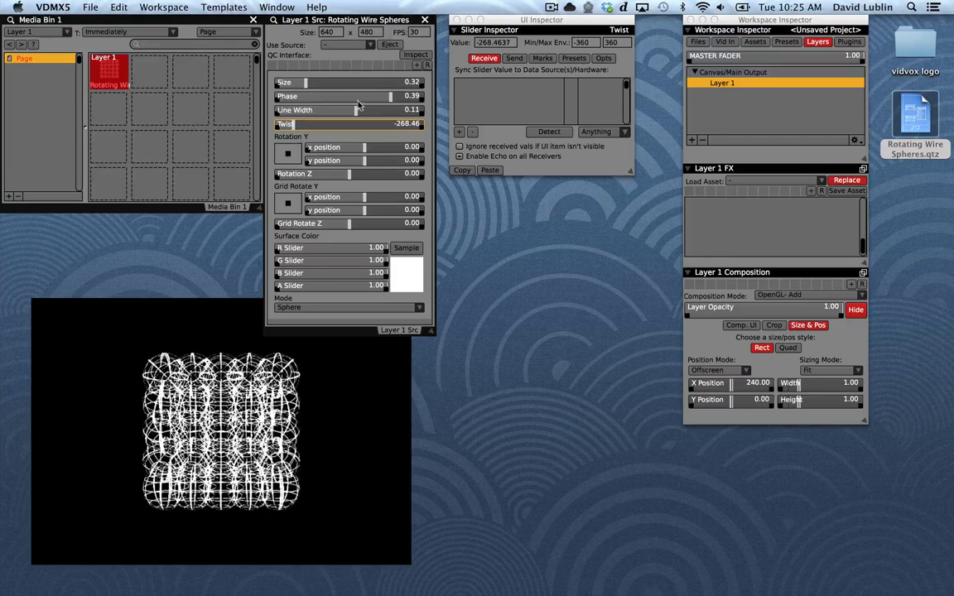
drag(387, 98, 423, 98)
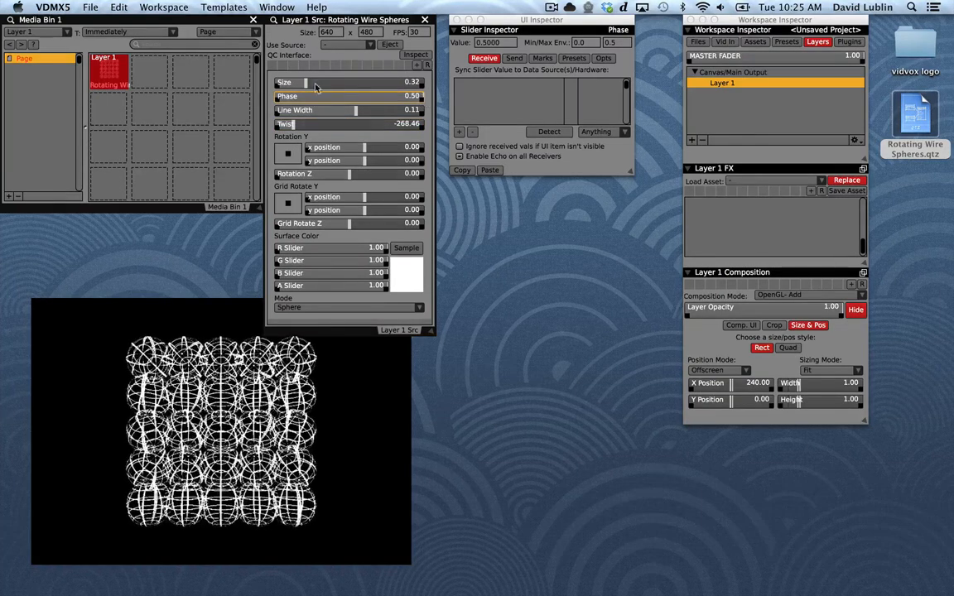
Set the spheres' Size to about 0.25 and Twist to about 1.88
drag(315, 87, 300, 86)
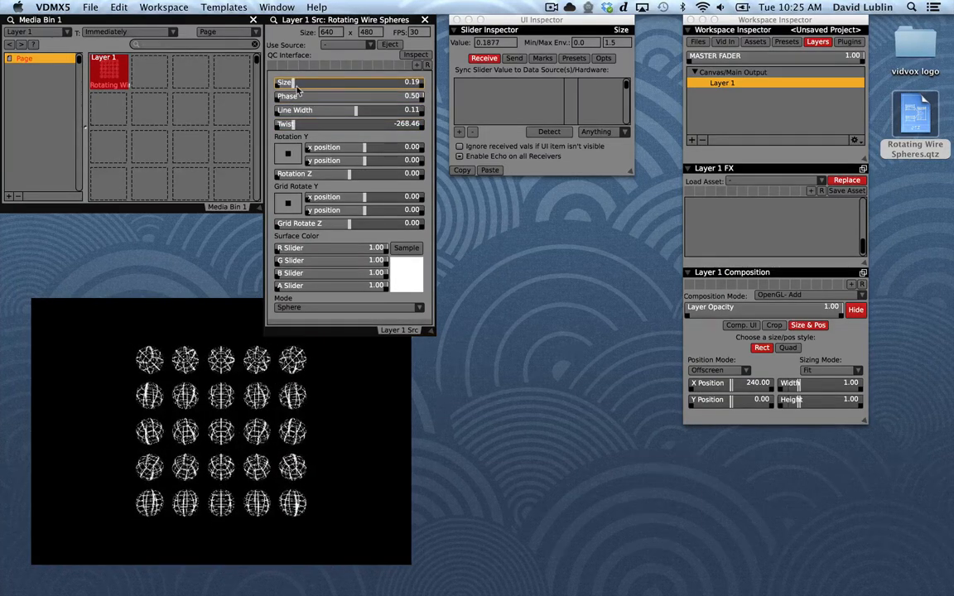
click(297, 125)
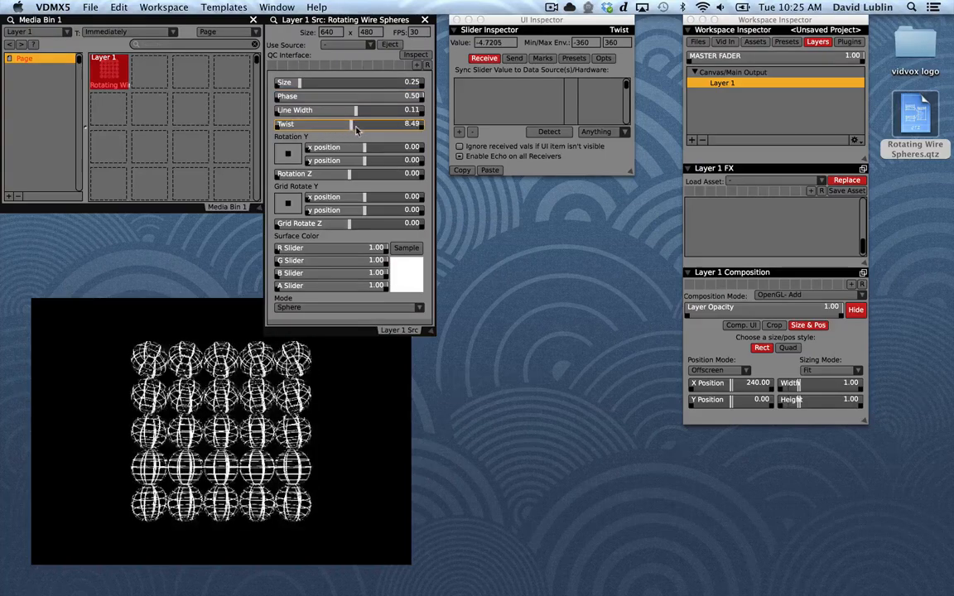
drag(406, 126, 473, 133)
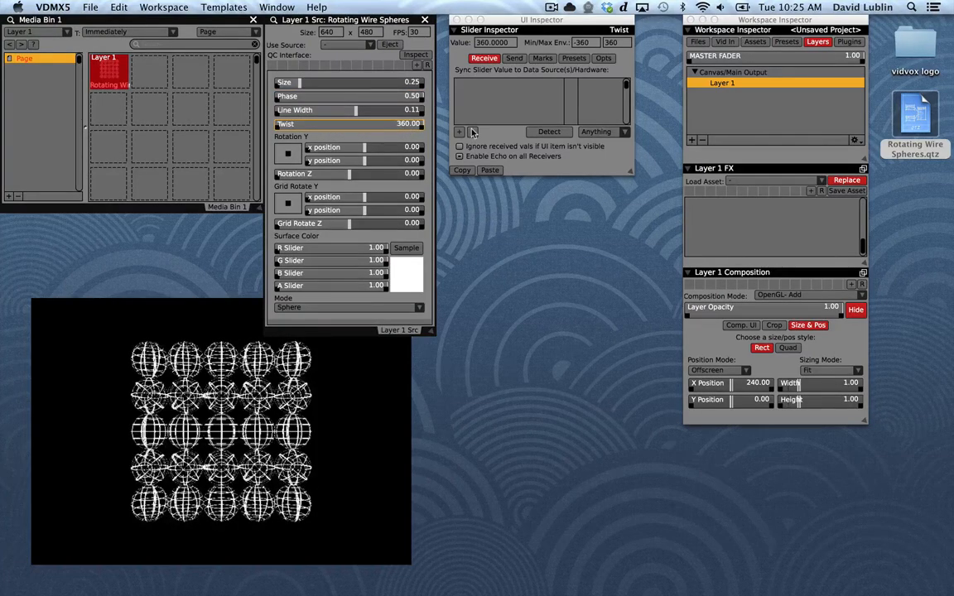
click(362, 125)
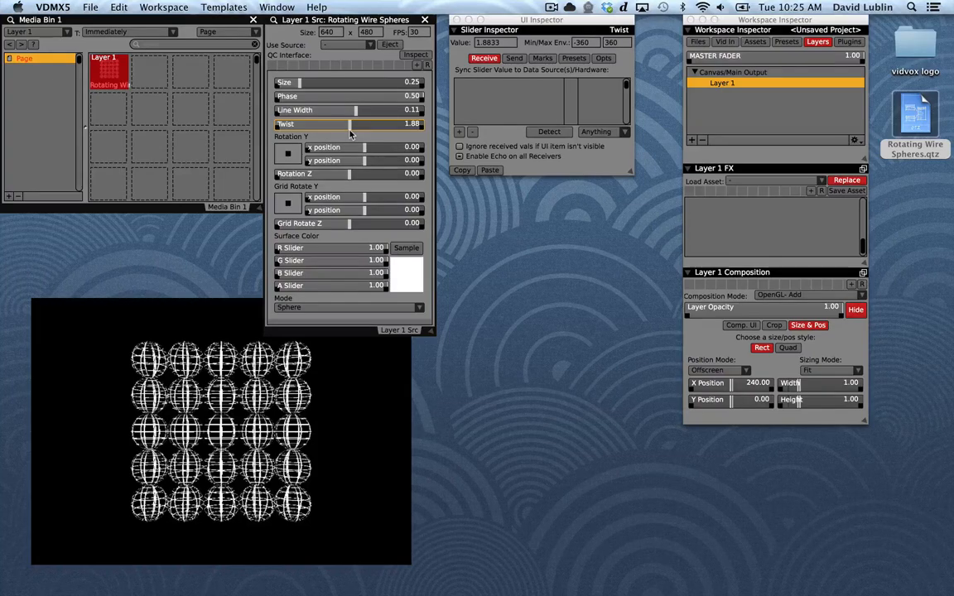
Rotate the spheres (Y about -16/38, Z about -85) and the grid (Y about 40/-48, Z about -98), and move the UI Inspector aside
click(280, 161)
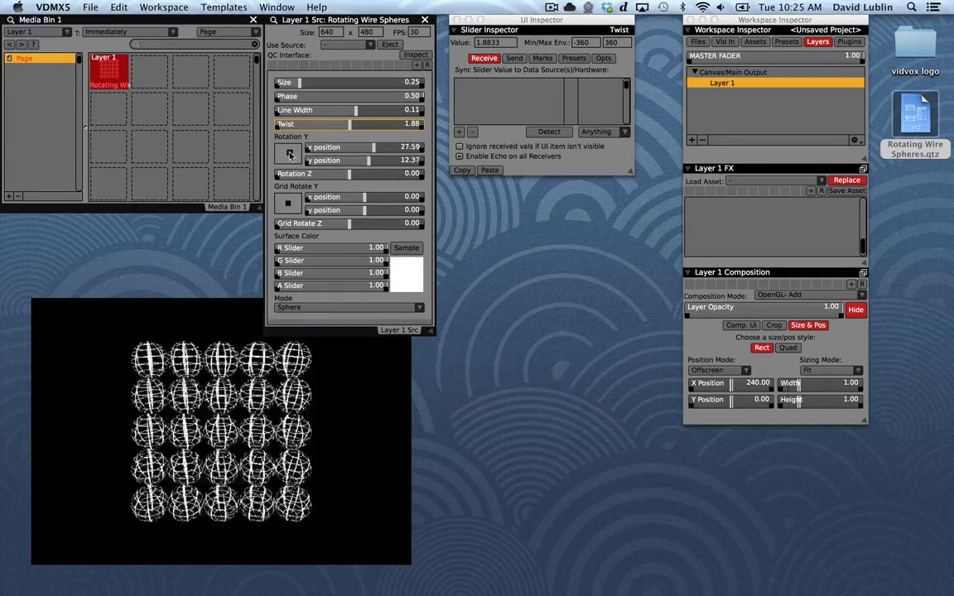
drag(280, 162, 287, 151)
drag(332, 176, 309, 224)
drag(591, 31, 859, 366)
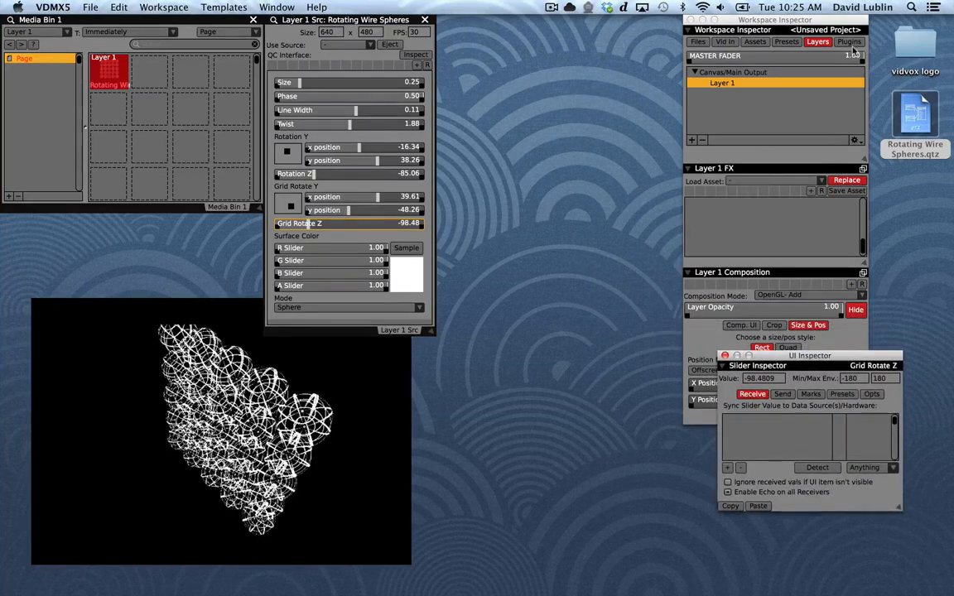
Add a Movie Recorder plugin, place its window beside the Layer 1 source controls, and set its video source to Layer 1
click(848, 42)
click(693, 141)
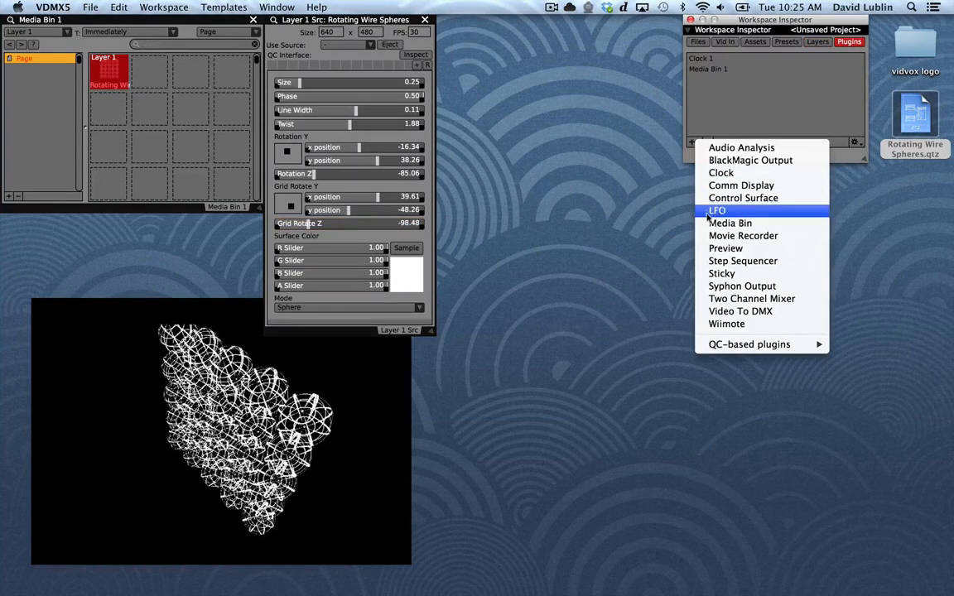
click(729, 236)
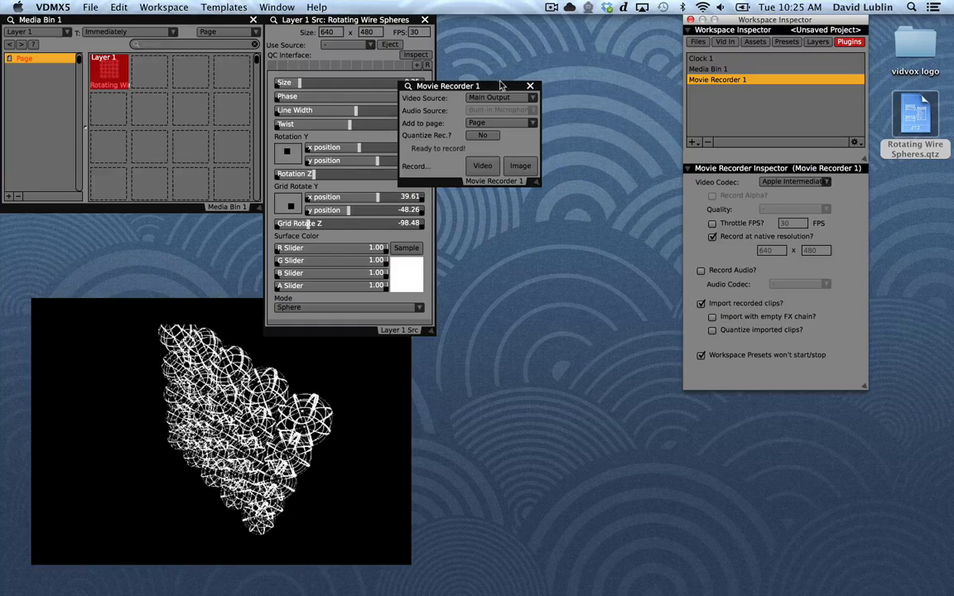
drag(500, 85, 542, 8)
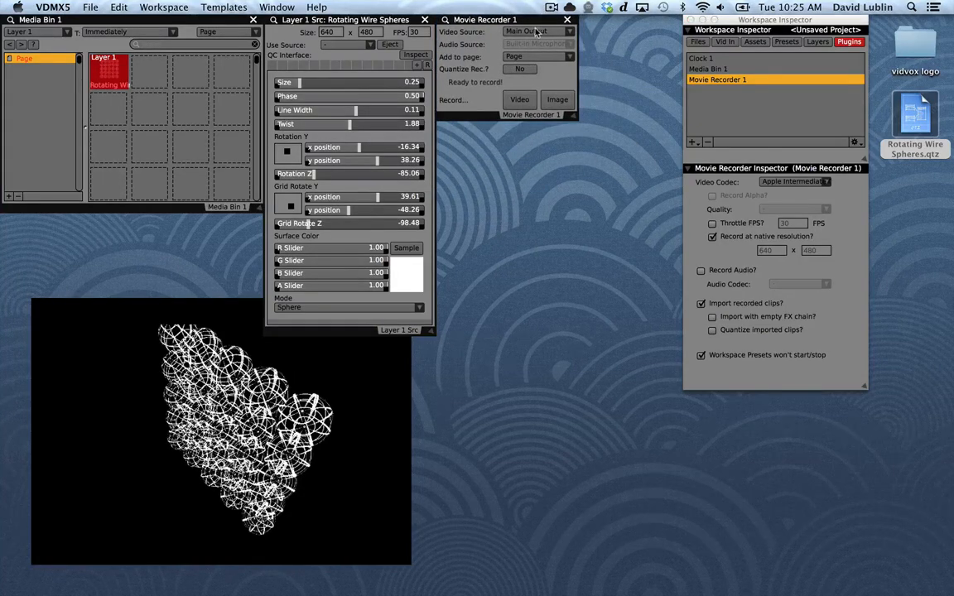
click(535, 32)
click(546, 71)
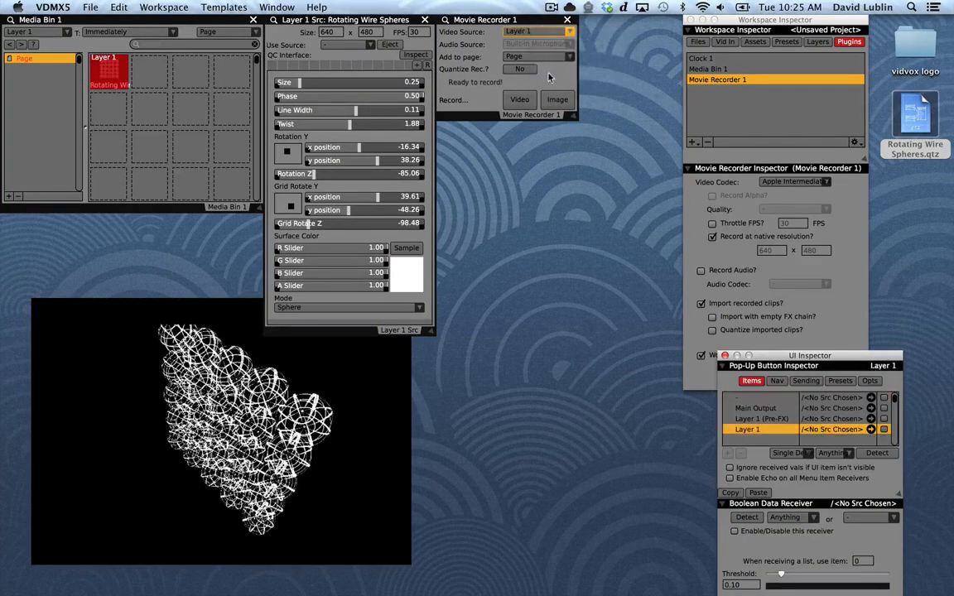
Shift the output window slightly down and set the spheres' Size to about 0.27
click(474, 63)
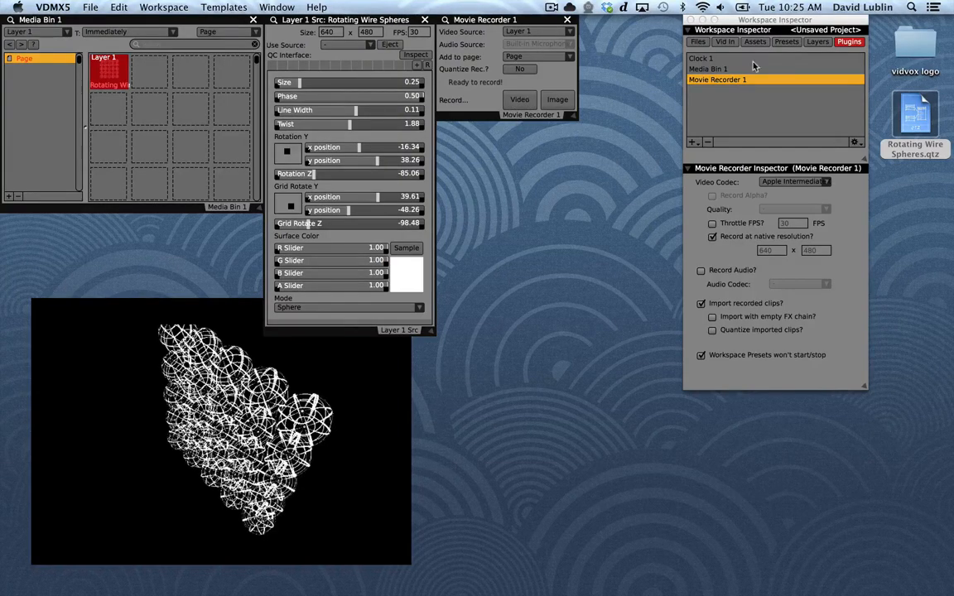
mouse_move(326, 364)
mouse_down()
mouse_move(373, 366)
mouse_move(330, 387)
mouse_move(325, 379)
mouse_up()
mouse_move(300, 83)
mouse_down()
mouse_move(333, 83)
mouse_move(301, 84)
mouse_up()
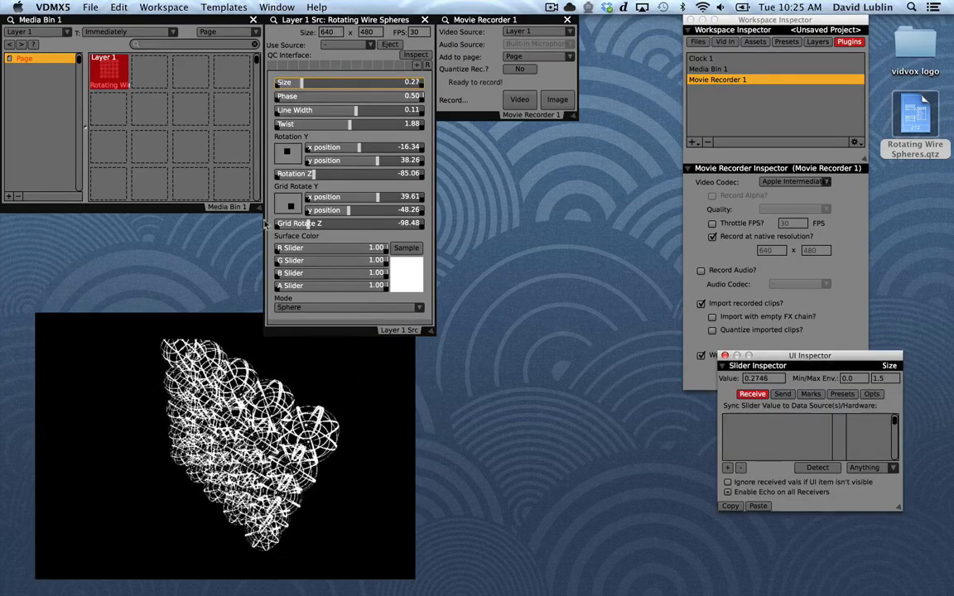
Add an LFO plugin and place its window directly below the Movie Recorder
click(693, 142)
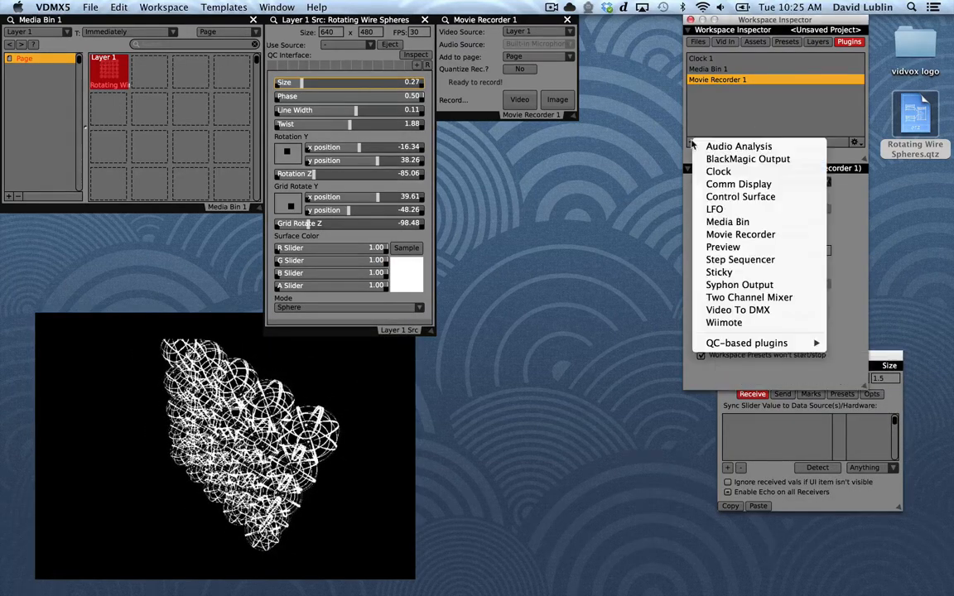
click(720, 208)
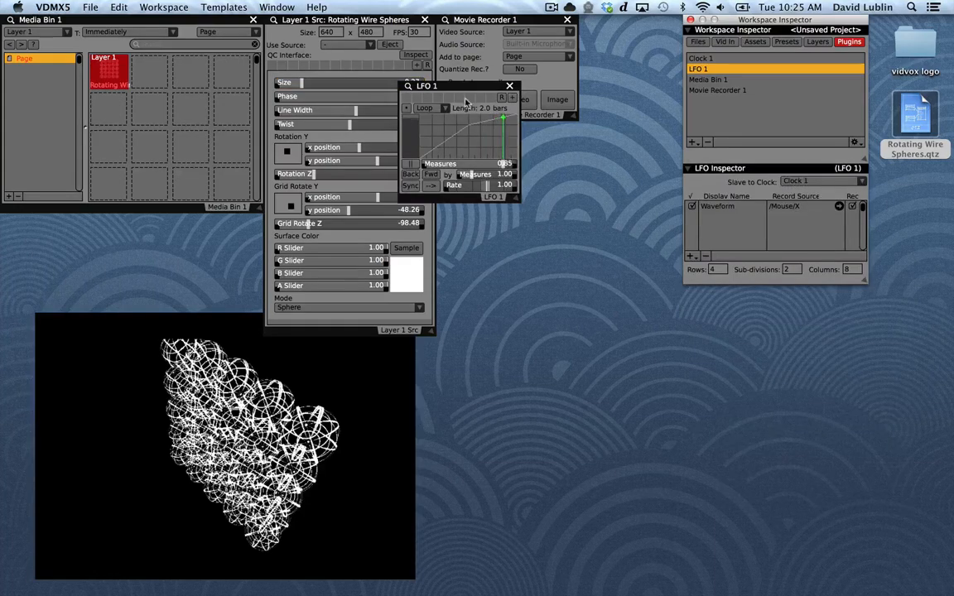
drag(460, 89, 497, 129)
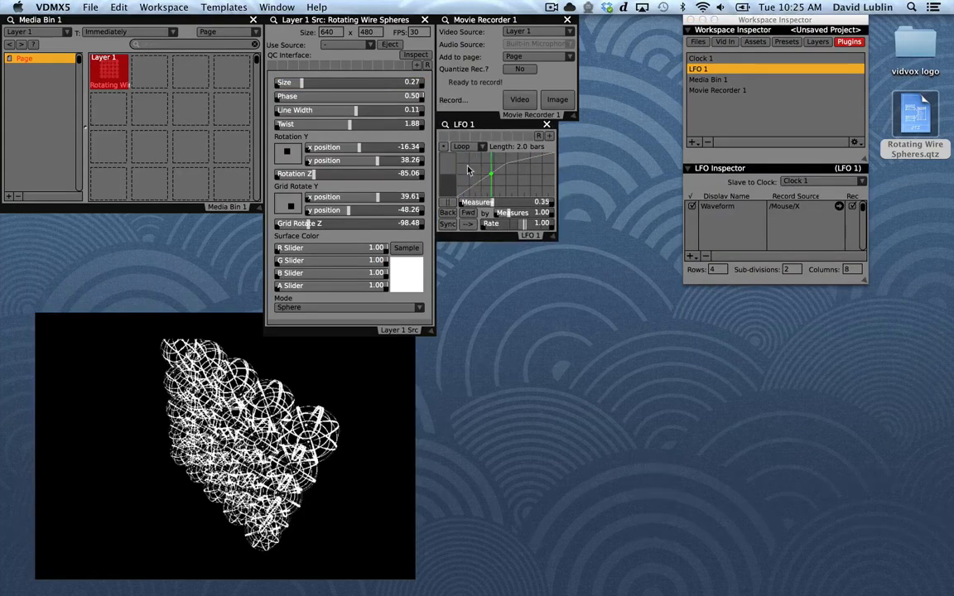
Add Sine, Cosine and Triangle waves to LFO 1
right_click(467, 166)
mouse_move(580, 173)
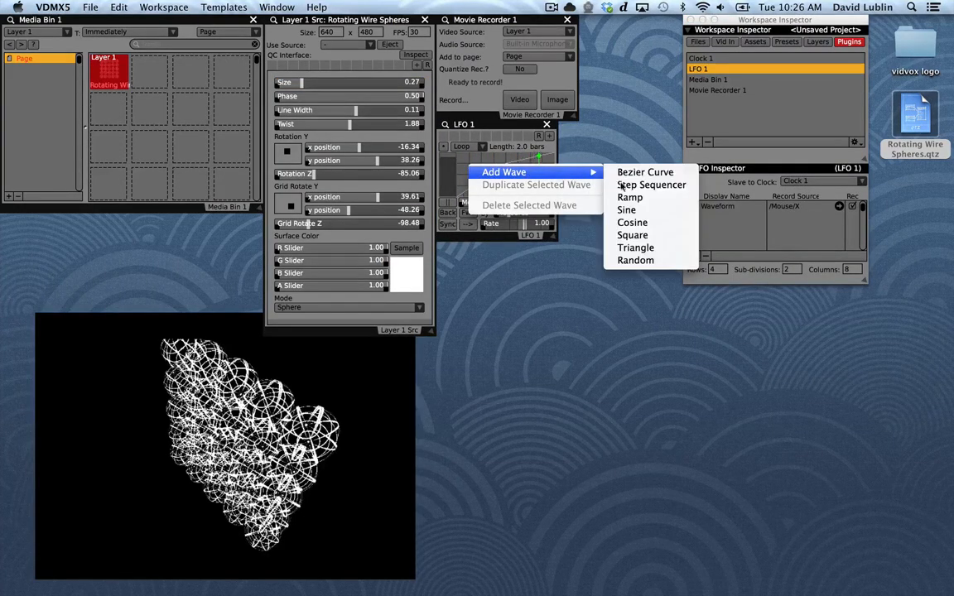
click(638, 226)
right_click(480, 170)
mouse_move(538, 171)
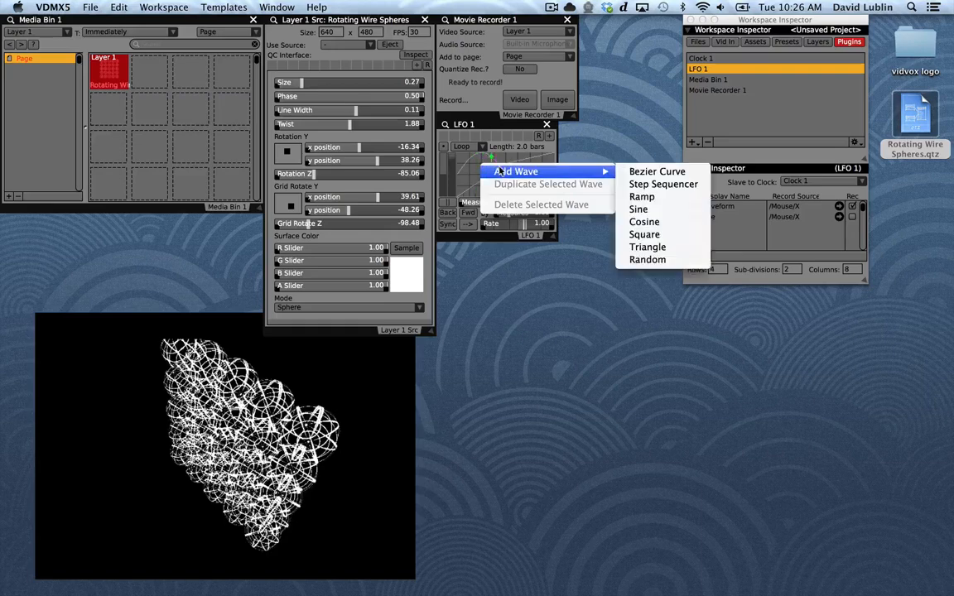
click(625, 235)
right_click(488, 170)
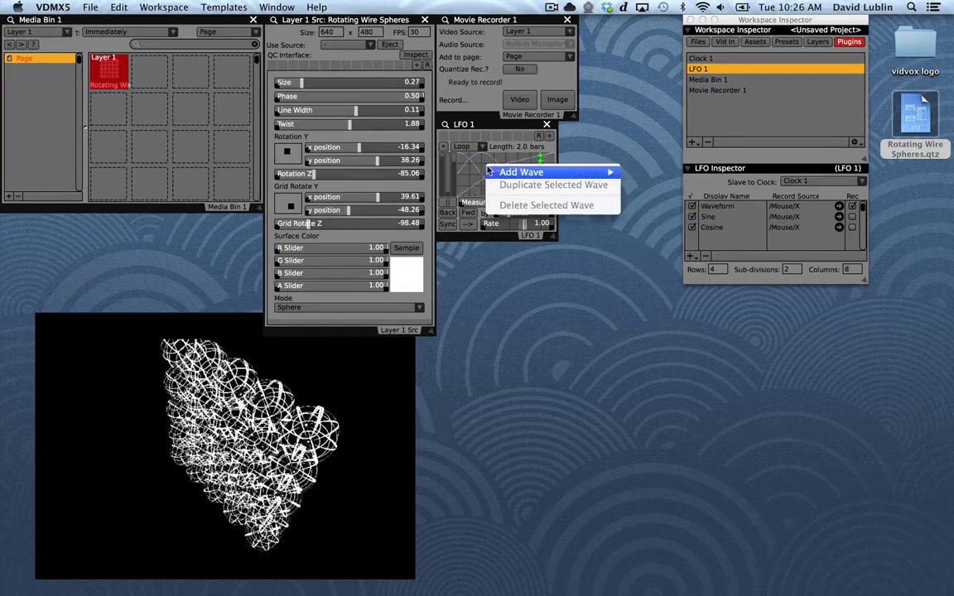
click(654, 248)
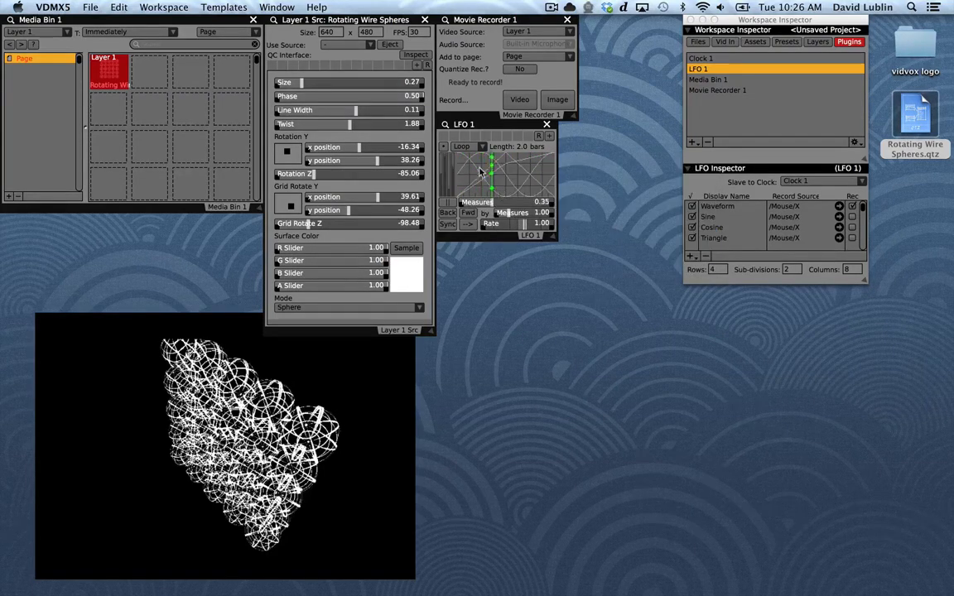
Add a second Sine wave to LFO 1 and reshape it so it runs through two cycles
right_click(487, 169)
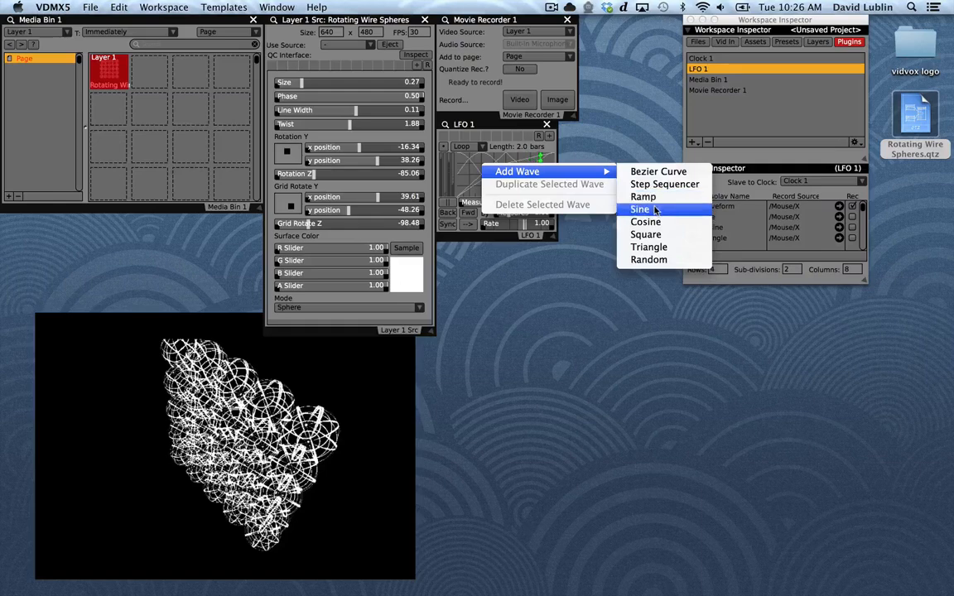
click(645, 208)
click(453, 167)
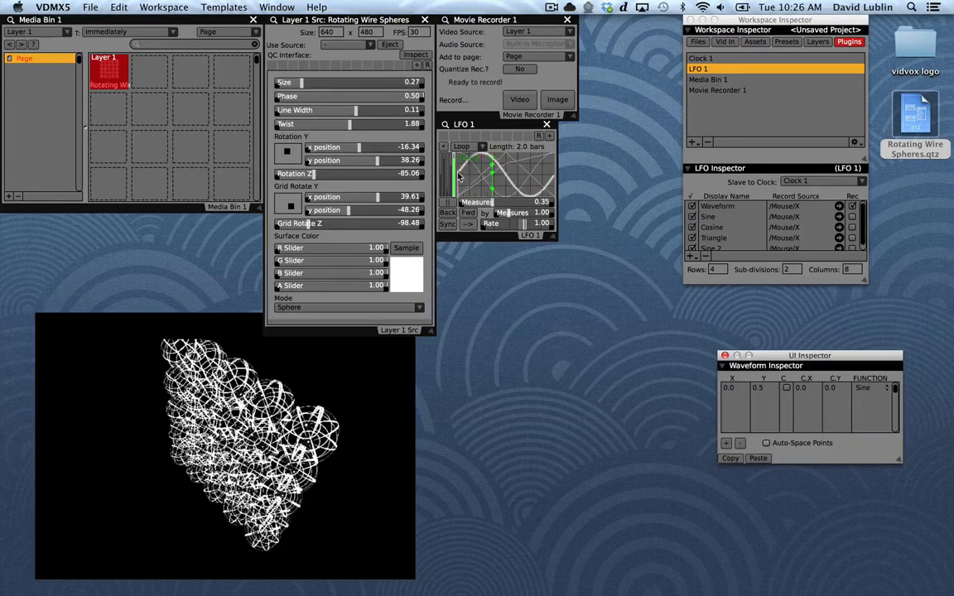
drag(458, 173, 507, 155)
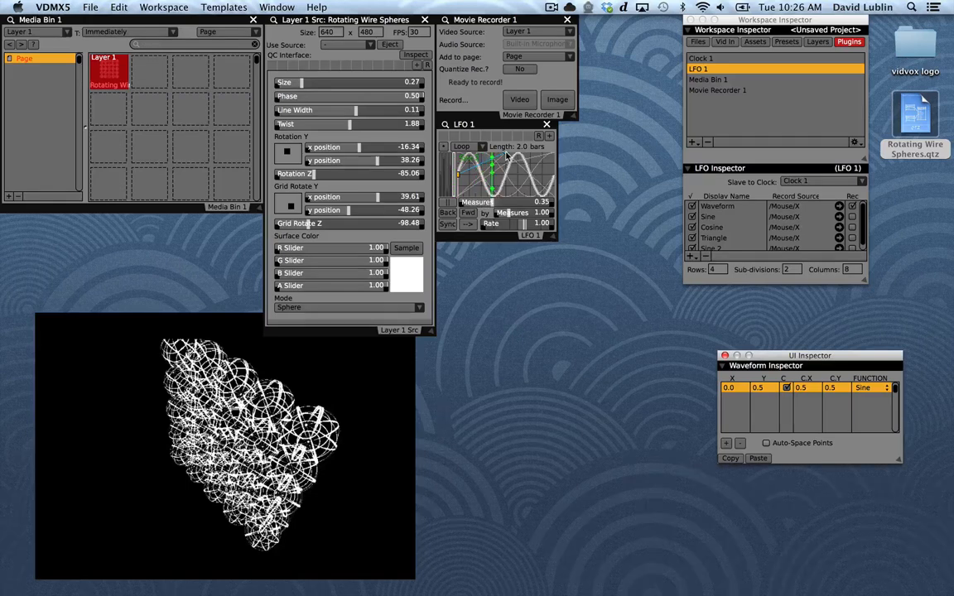
click(455, 164)
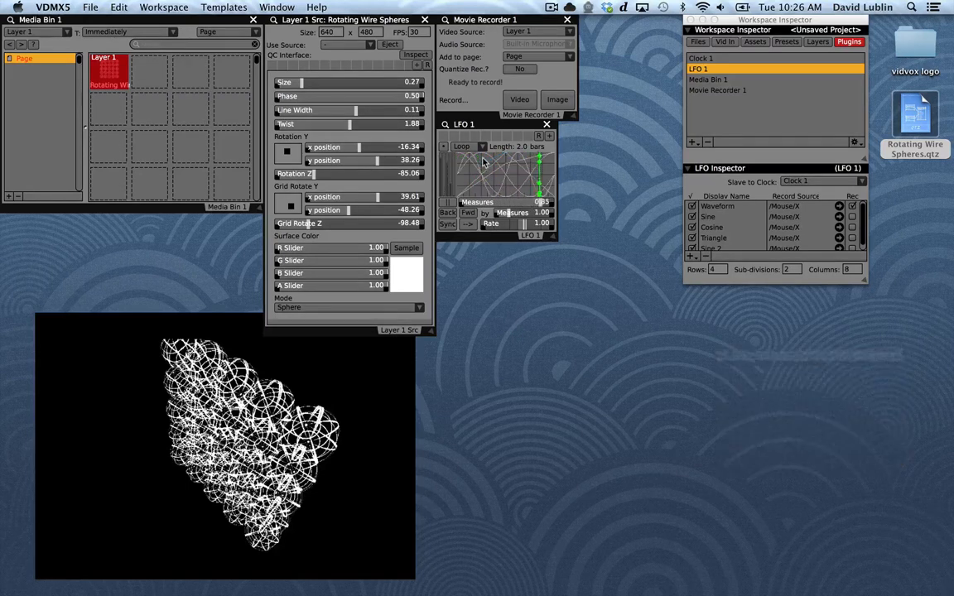
Drive the Size slider with LFO 1's Sine 2 wave within about 0.35 to 0.65, and set the LFO length to 4 bars
right_click(296, 85)
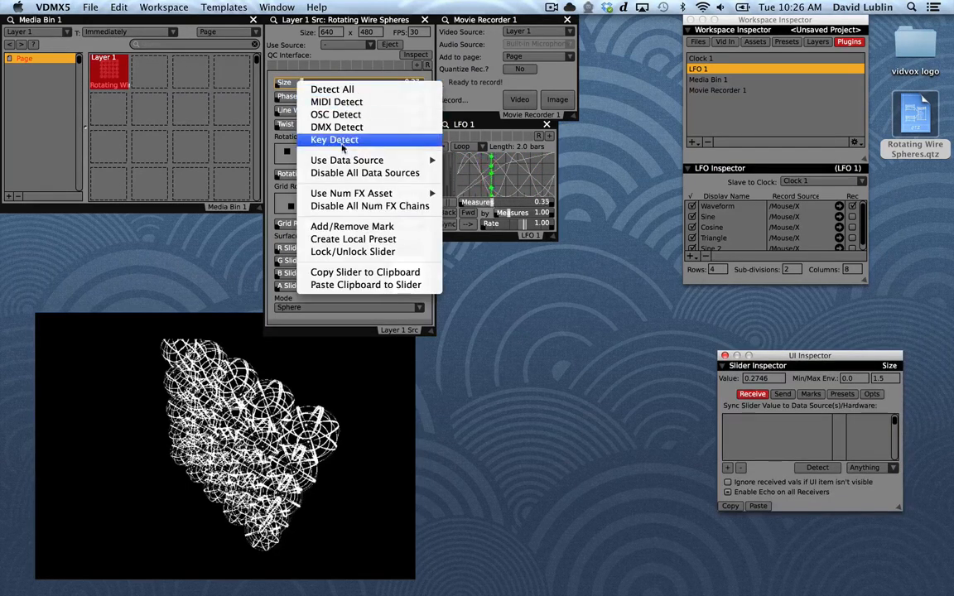
mouse_move(342, 162)
mouse_move(500, 190)
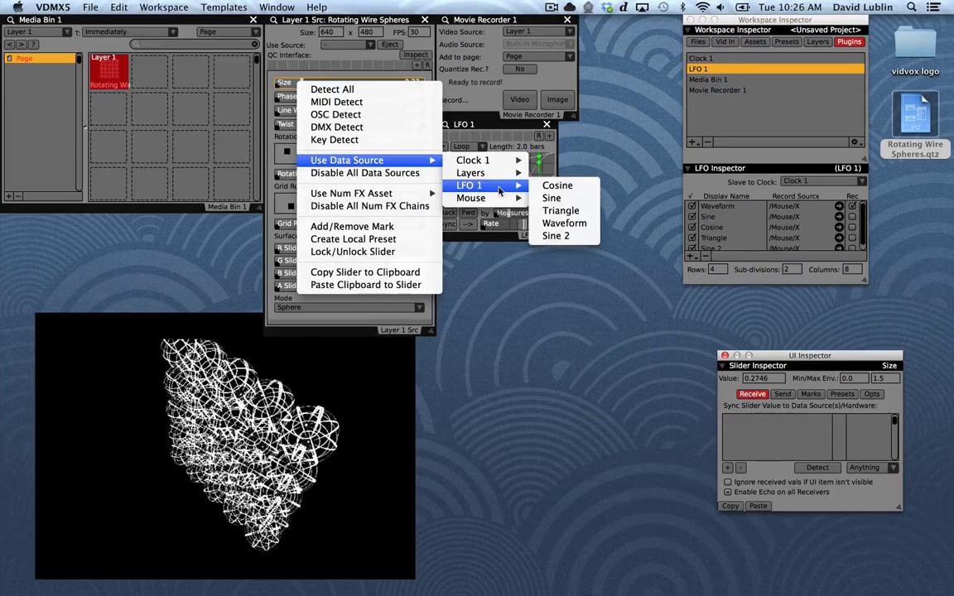
click(559, 236)
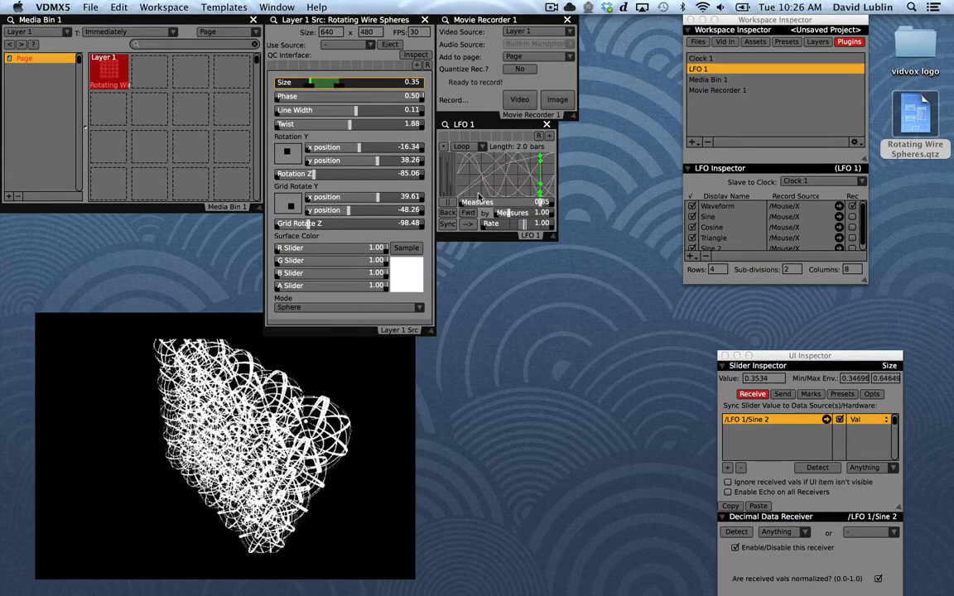
drag(528, 148, 509, 150)
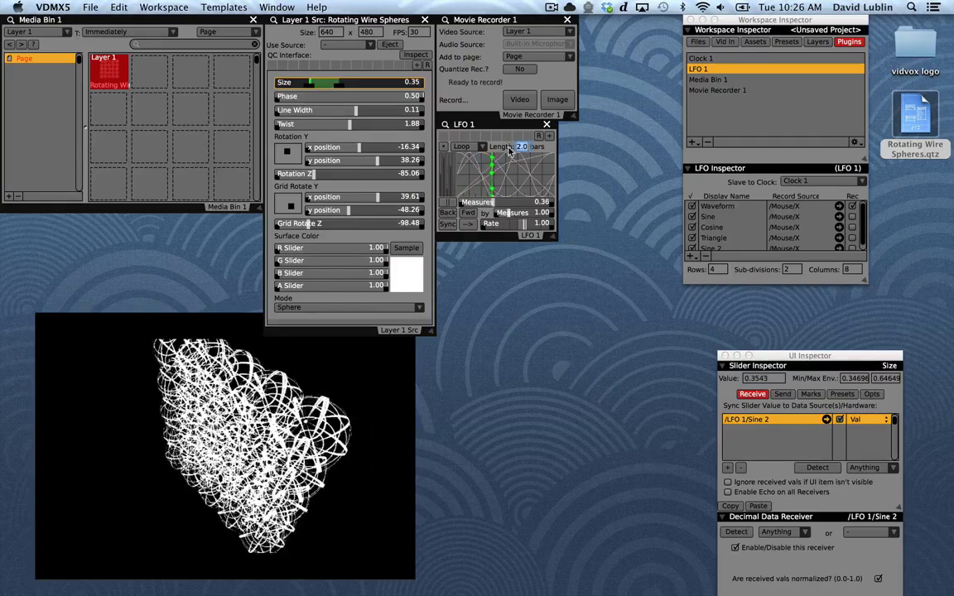
key(Return)
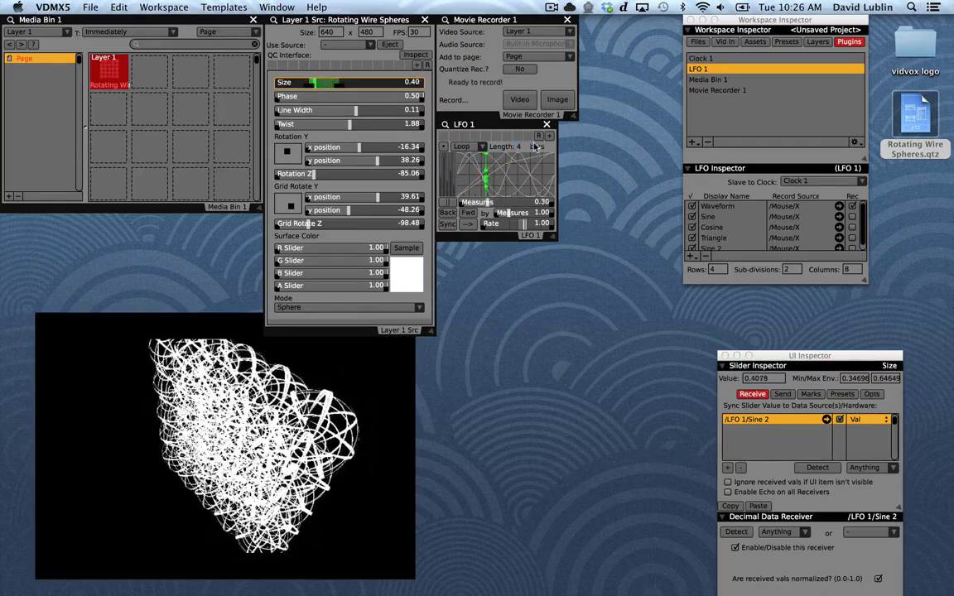
Drive the Phase slider with LFO 1's Cosine wave and the Twist slider with its Triangle wave
right_click(353, 98)
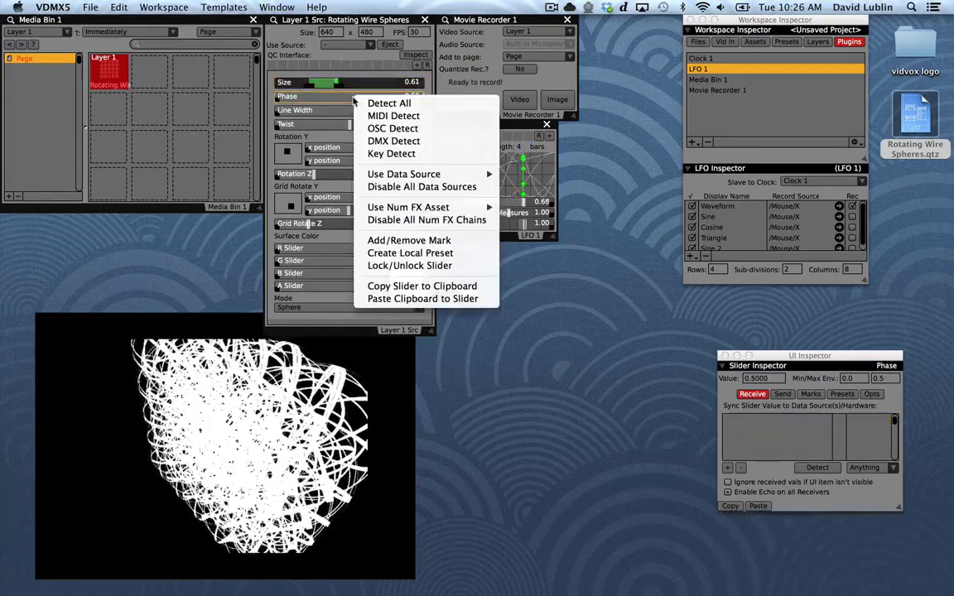
mouse_move(406, 174)
mouse_move(525, 199)
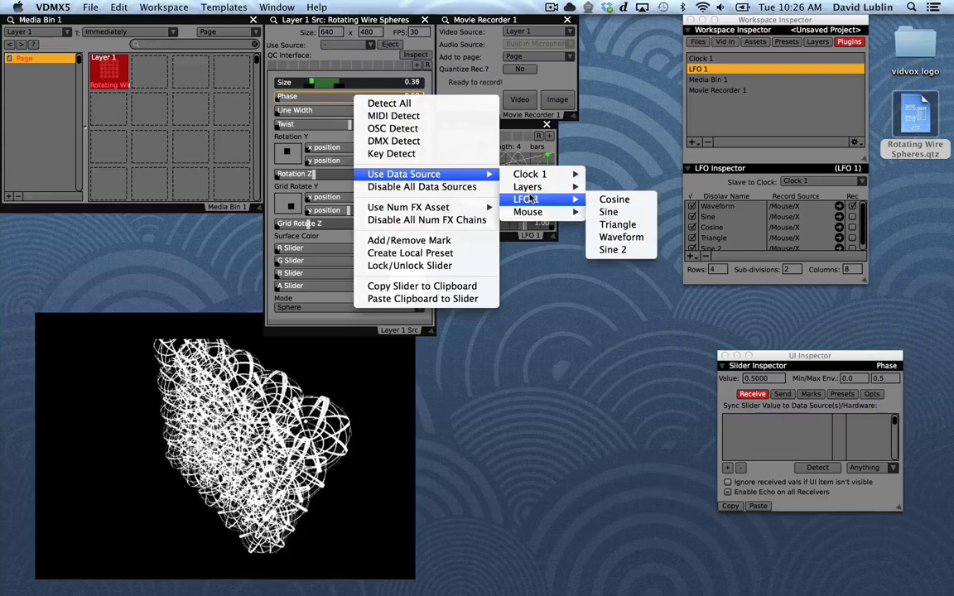
click(617, 199)
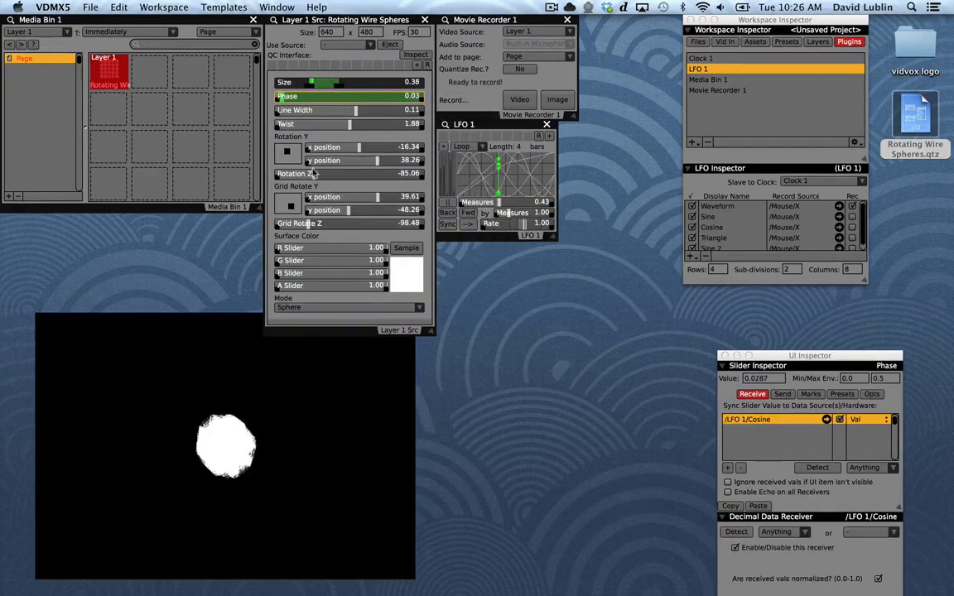
right_click(355, 123)
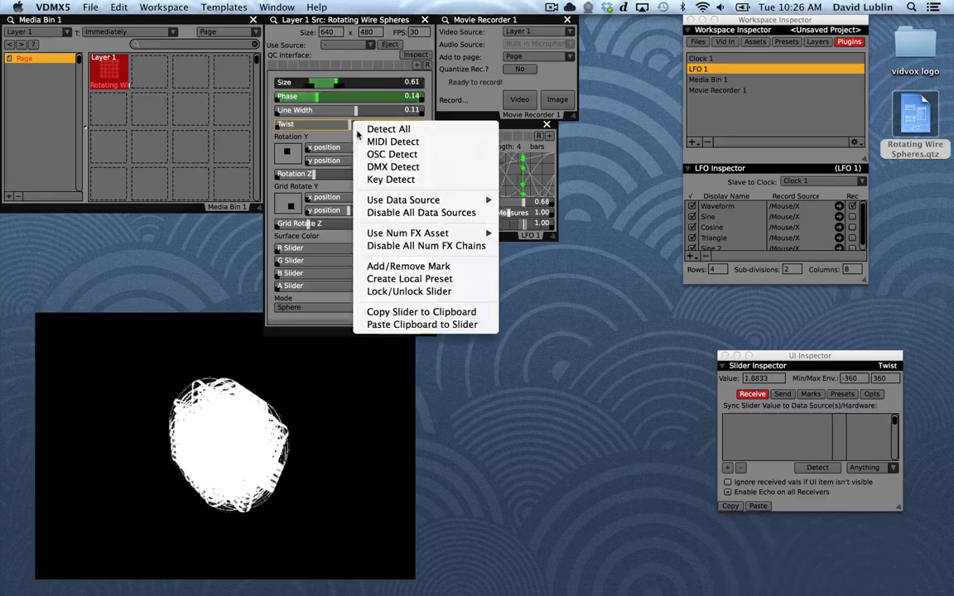
mouse_move(414, 200)
mouse_move(525, 225)
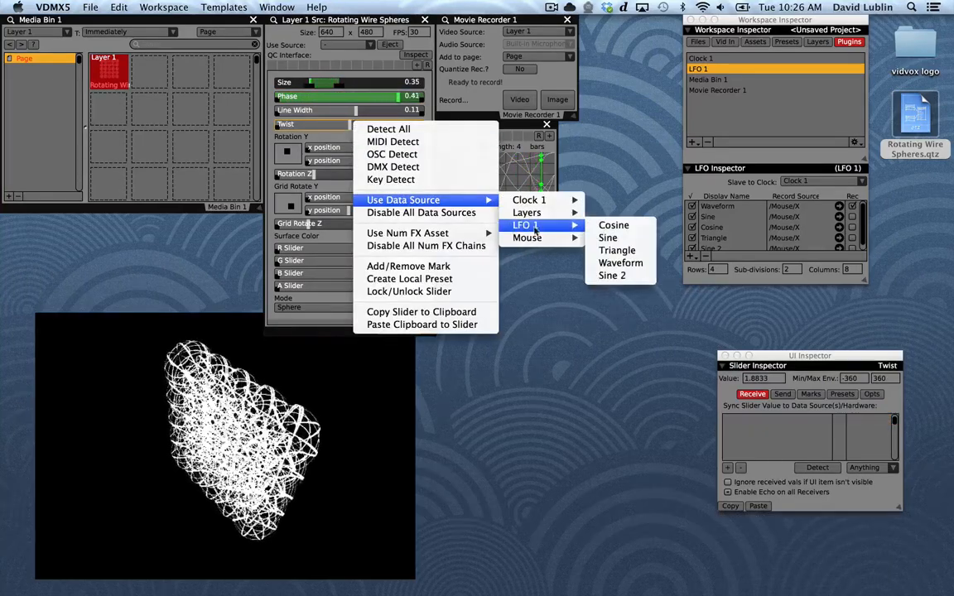
click(612, 257)
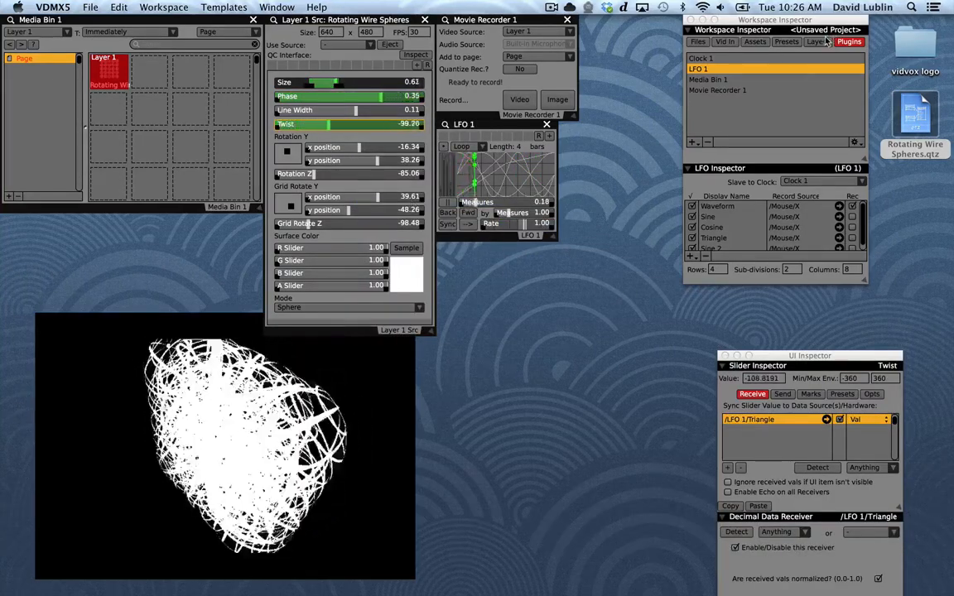
Add an Audio Analysis plugin and place its window directly below LFO 1
click(692, 142)
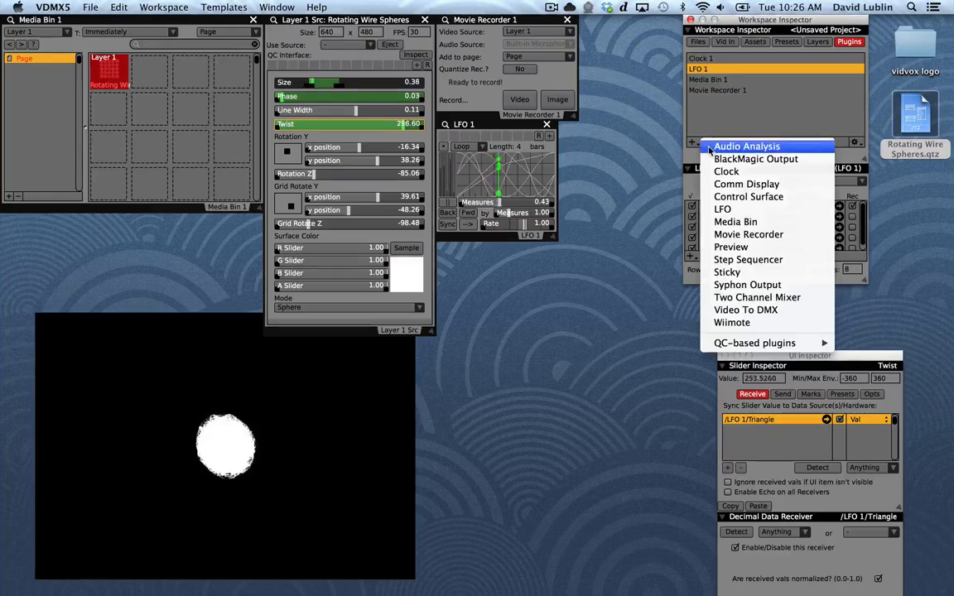
click(719, 145)
drag(471, 85, 507, 245)
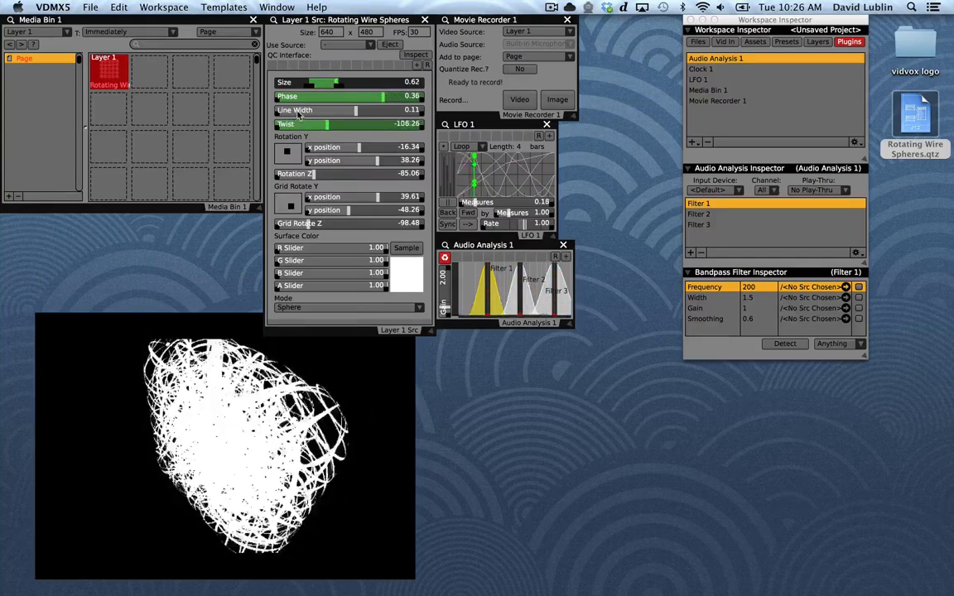
Drive the Line Width slider with Audio Analysis 1's Peak Frequency Magnitude
right_click(343, 111)
mouse_move(476, 187)
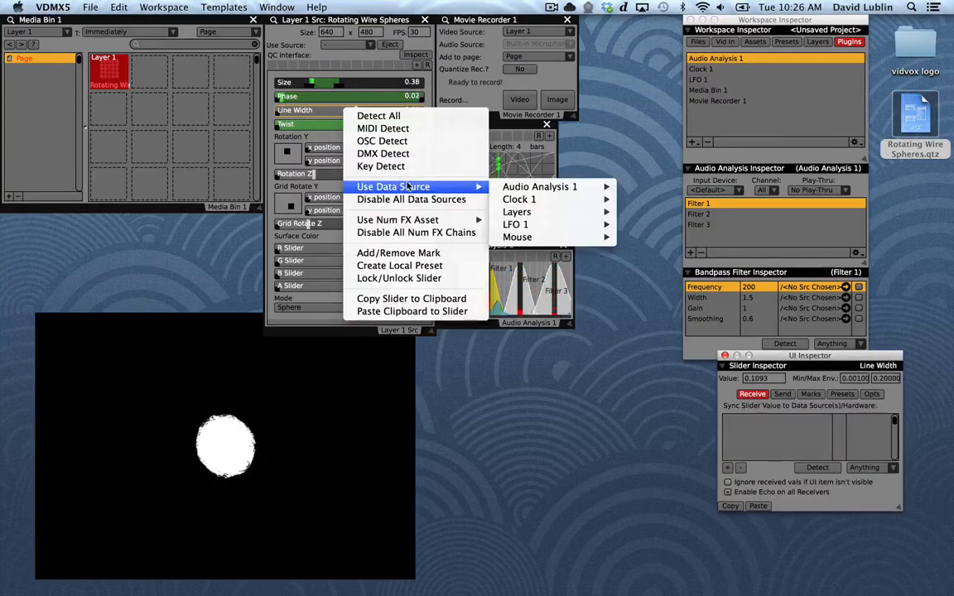
mouse_move(511, 189)
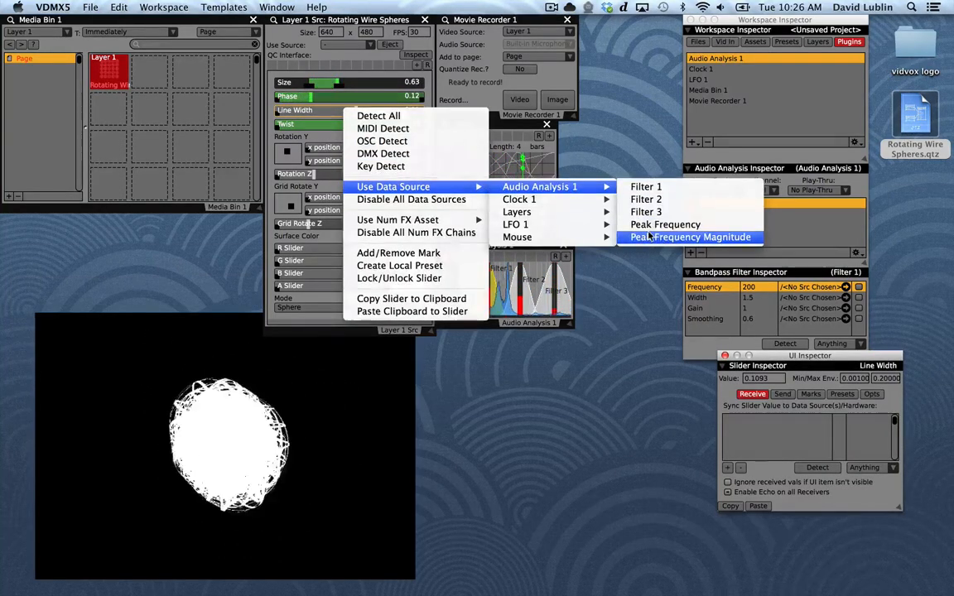
click(650, 237)
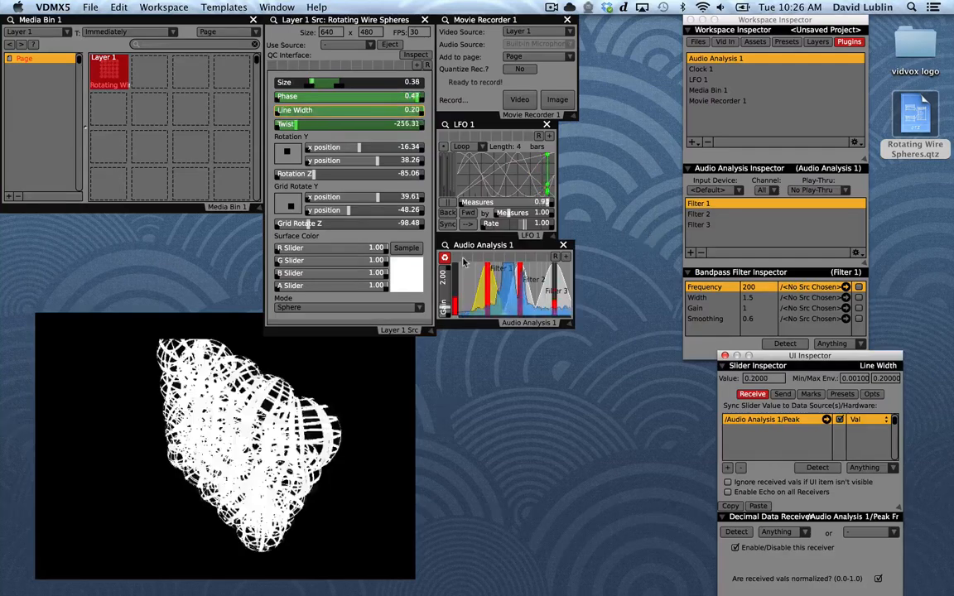
Set Grid Rotate Y to about x 20.39, y -53.44 and Rotation Y to about x 1.71, y -0.36
click(288, 205)
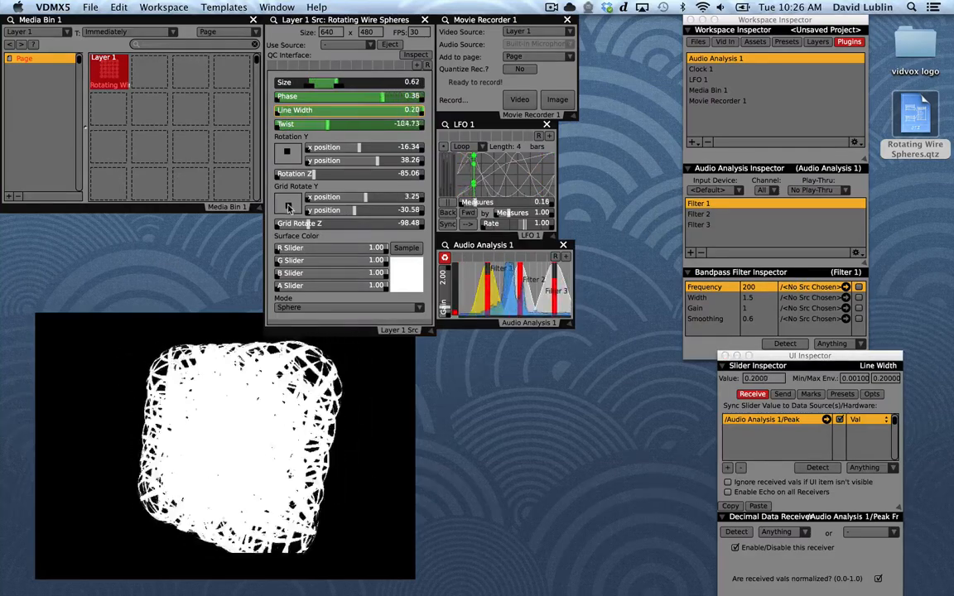
drag(289, 207, 290, 209)
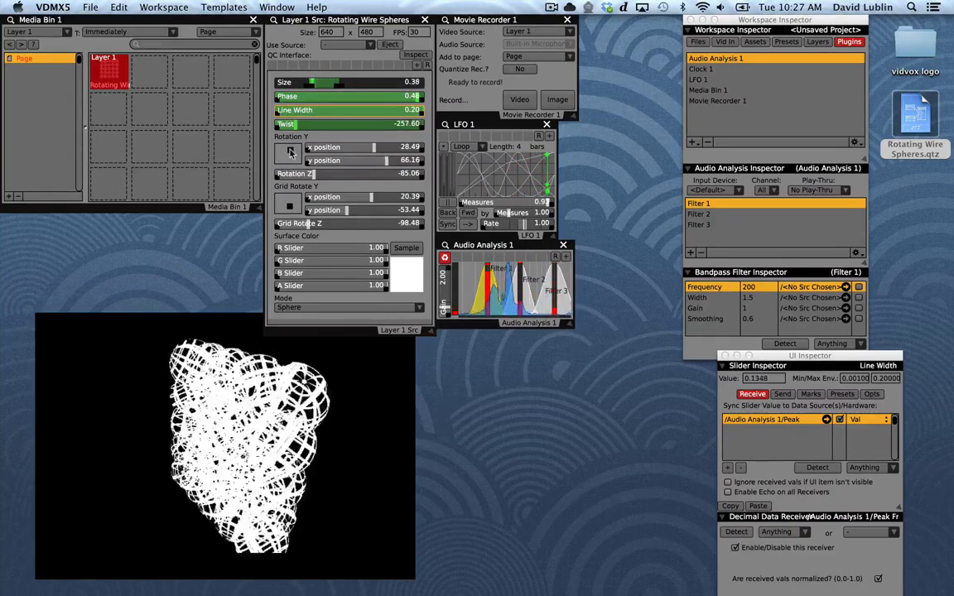
drag(287, 152, 288, 154)
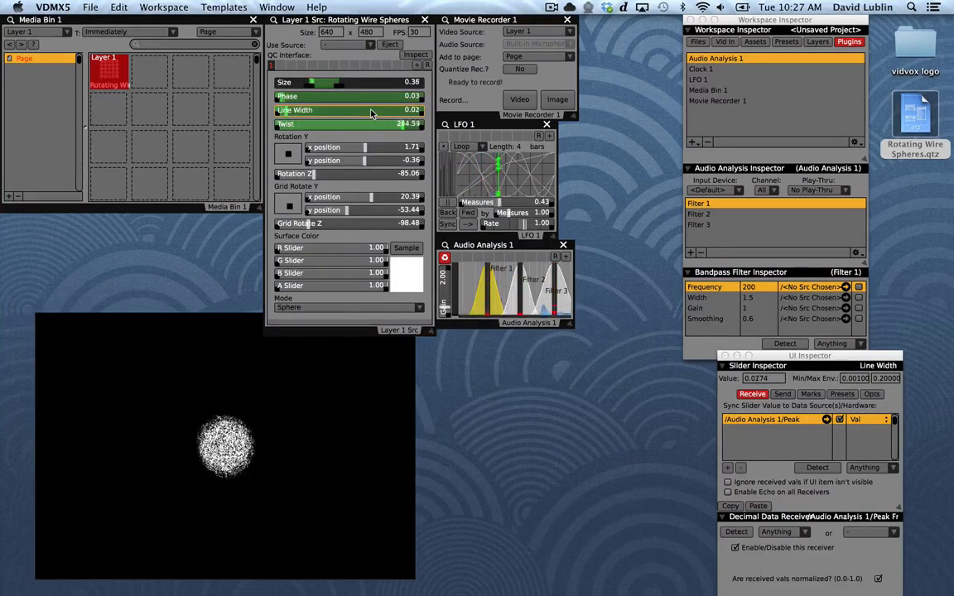
Paste the Line Width slider's audio data source onto Grid Rotate Z and the Grid Rotate Y y and x position sliders
click(421, 227)
key(super+v)
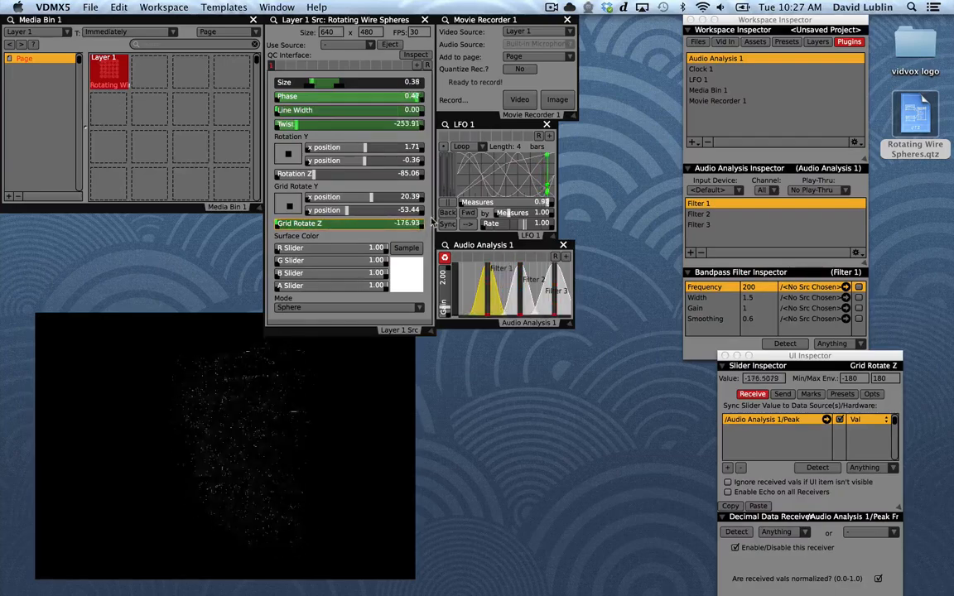
click(421, 209)
key(super+v)
click(420, 197)
key(super+v)
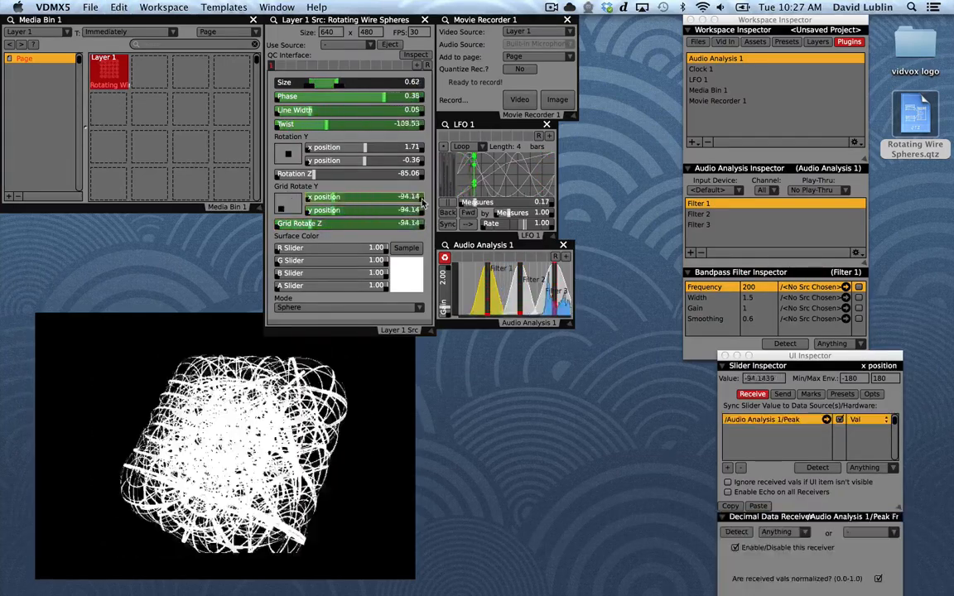
Change the Line Width slider's data source to Clock 1's MeasurePosition
right_click(397, 112)
mouse_move(443, 190)
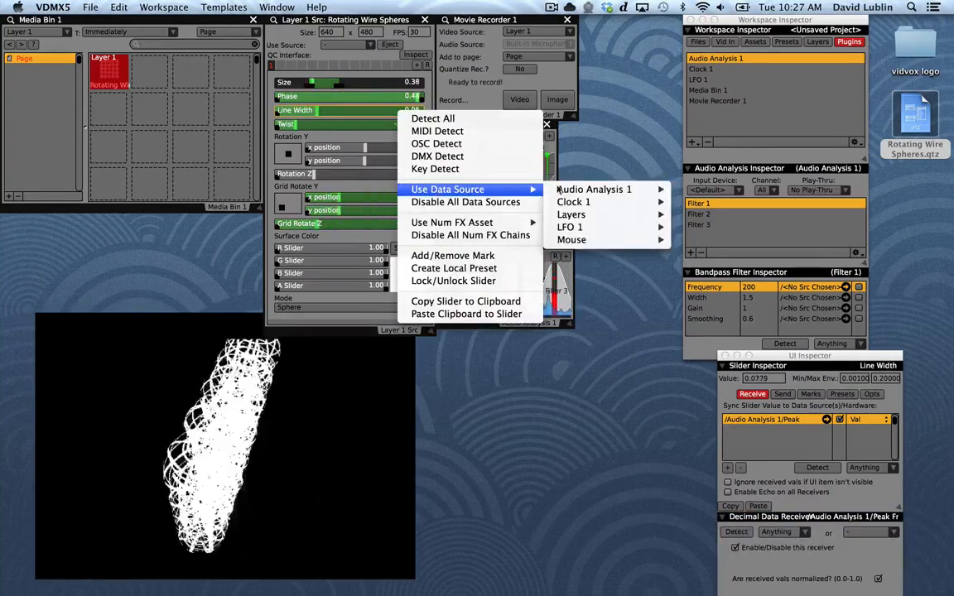
mouse_move(574, 218)
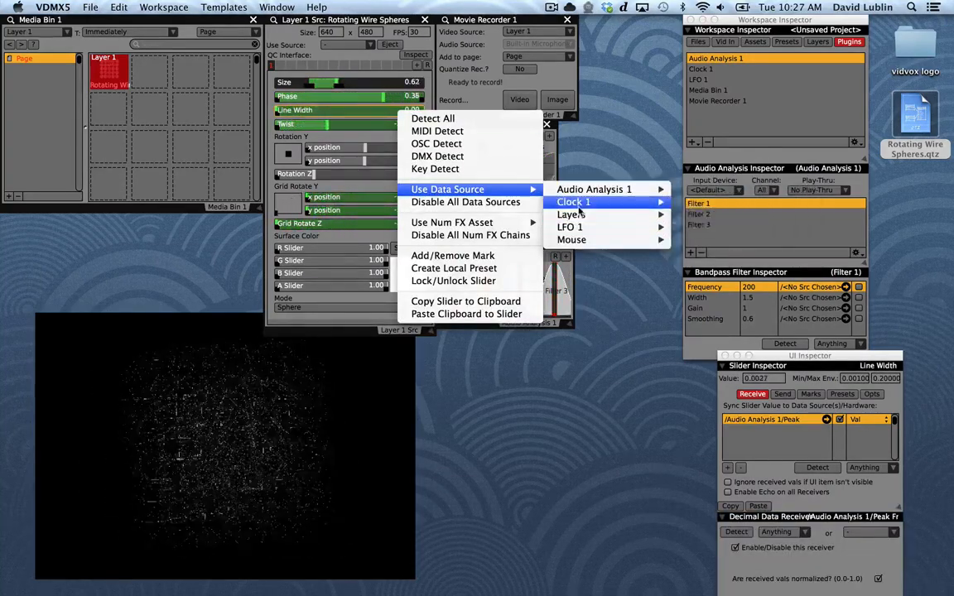
click(719, 251)
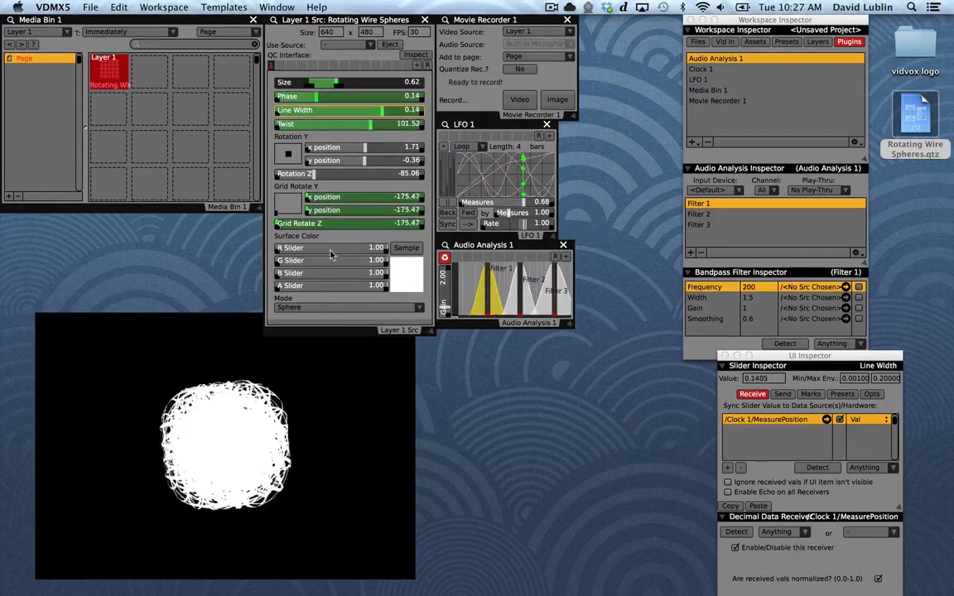
Tint the surface color red by lowering green to about 0.34 and blue to about 0.31
drag(329, 260, 316, 262)
click(311, 277)
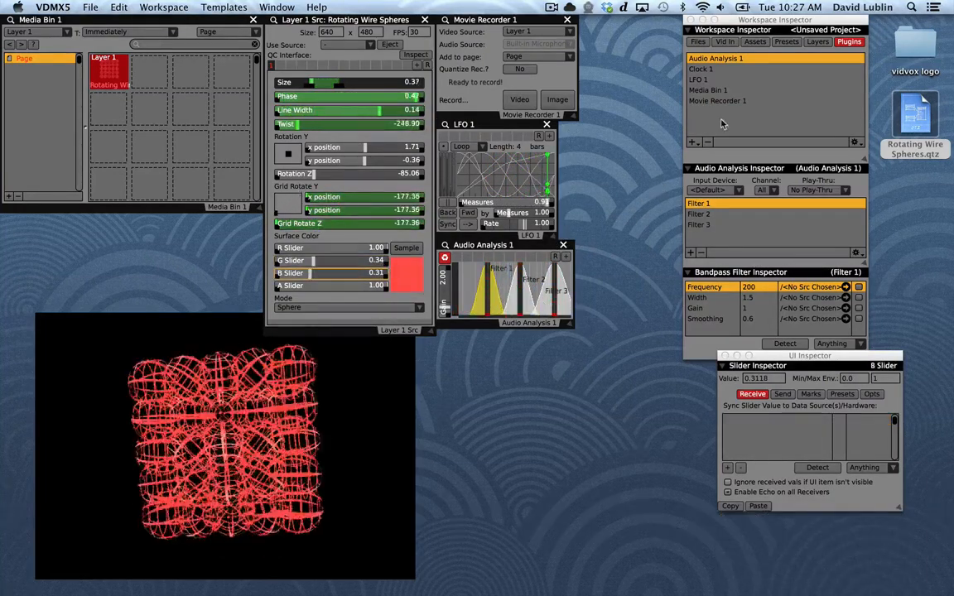
Add a Step Sequencer plugin and place its window directly below Audio Analysis 1
click(692, 142)
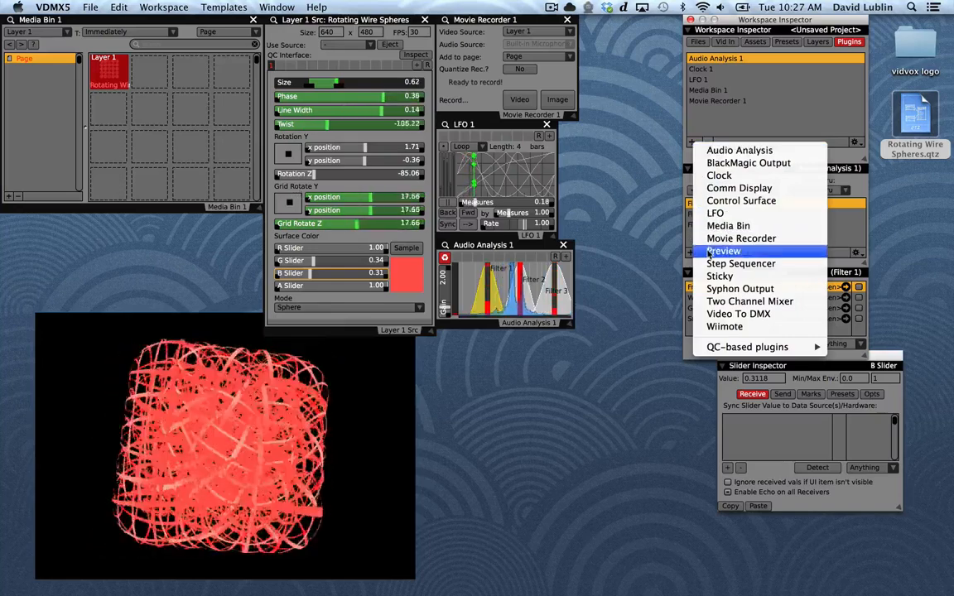
click(717, 267)
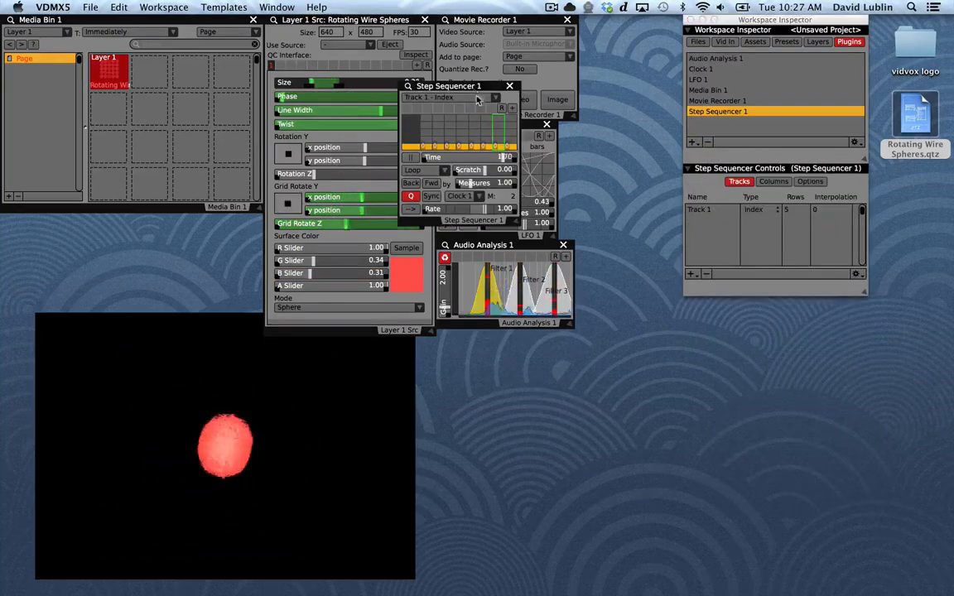
drag(477, 86, 512, 333)
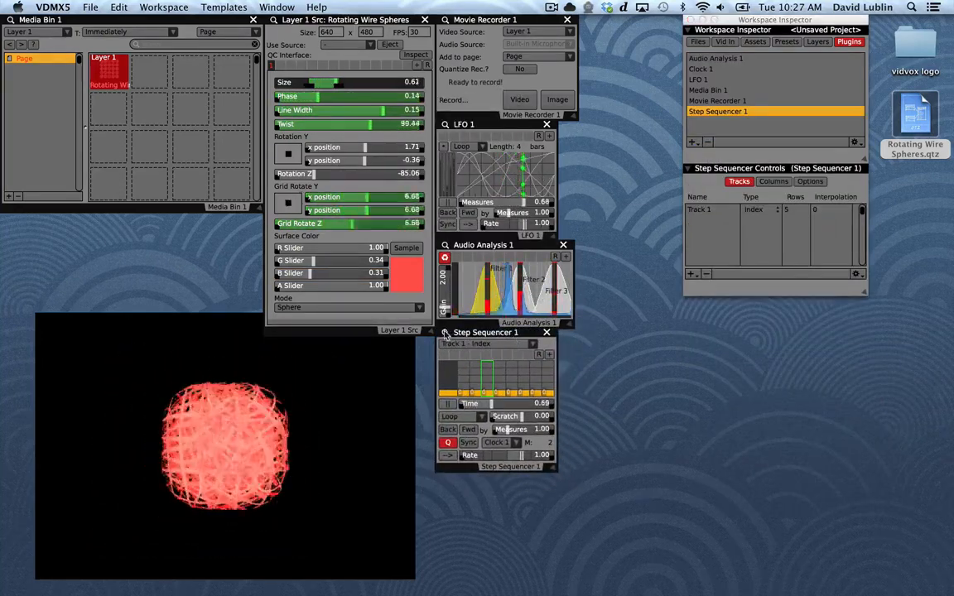
Add a Color track to Step Sequencer 1 and display it in a widened sequencer window
click(690, 274)
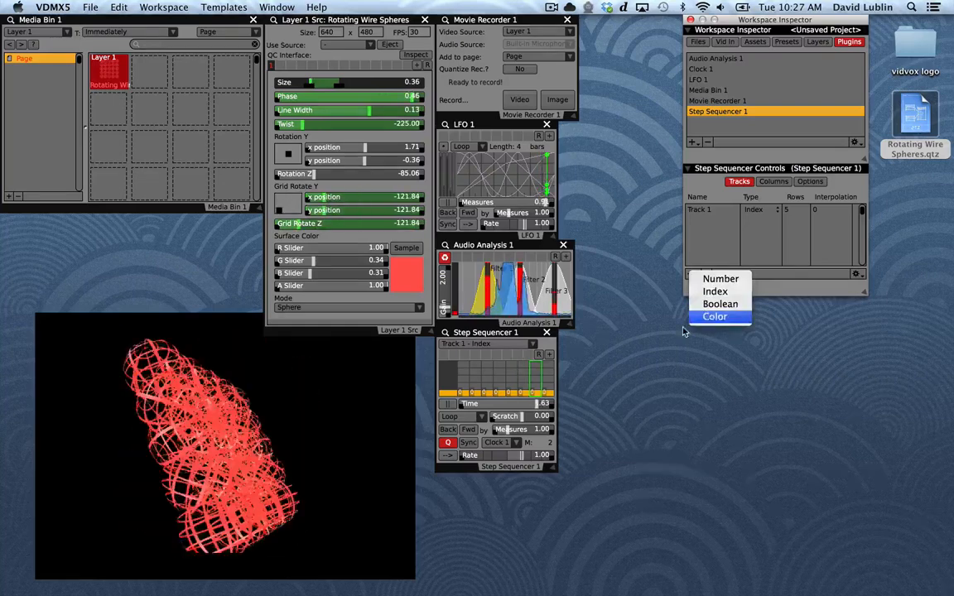
click(713, 316)
drag(558, 470, 617, 470)
click(501, 343)
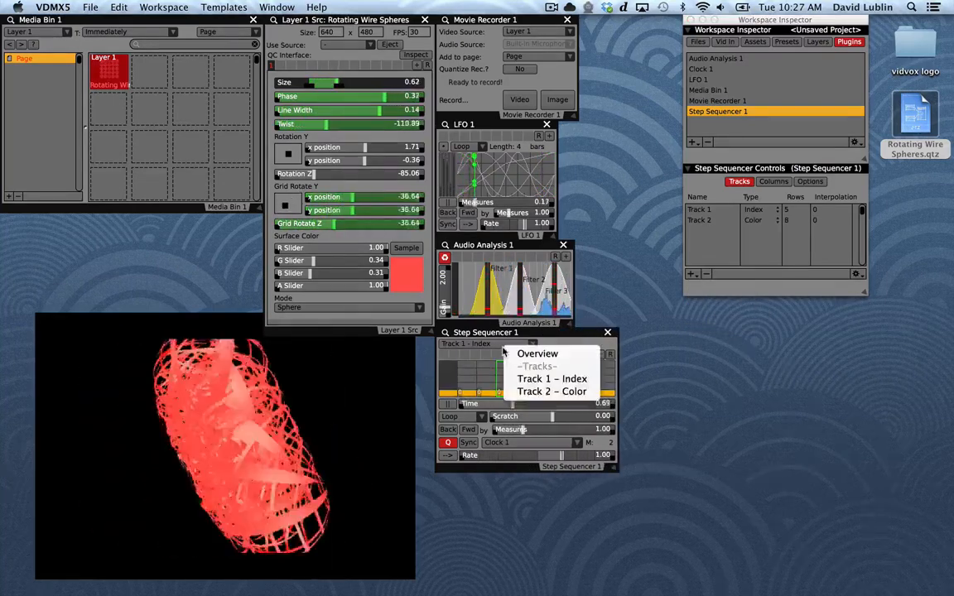
click(542, 391)
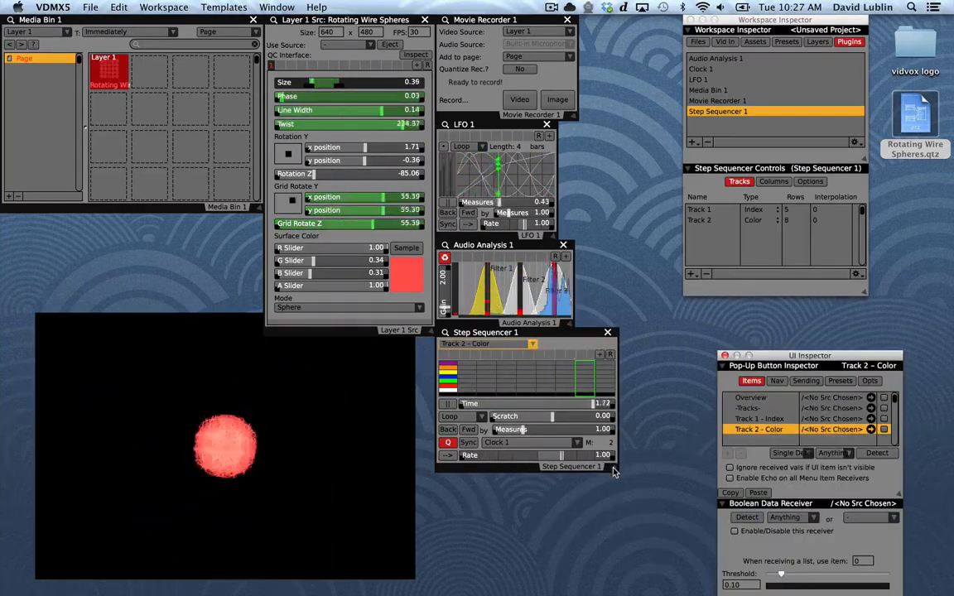
Enlarge the Step Sequencer 1 window and paint Track 2's steps red, orange, blue, orange, black, blue, orange, black
drag(613, 471, 630, 521)
click(472, 420)
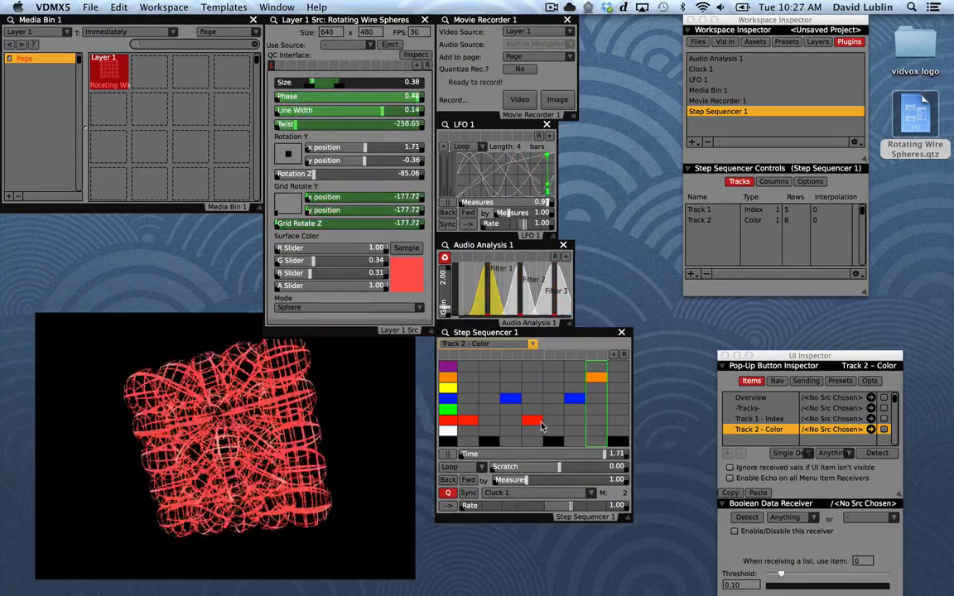
click(532, 377)
click(489, 378)
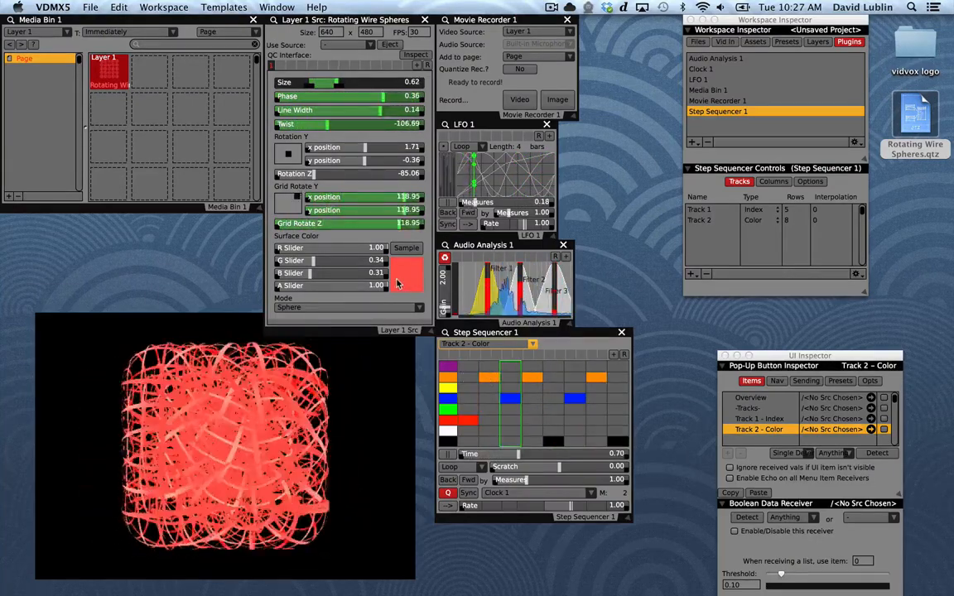
Add a data receiver to the Surface Color swatch and link it to Step Sequencer 1's Track 2
click(398, 284)
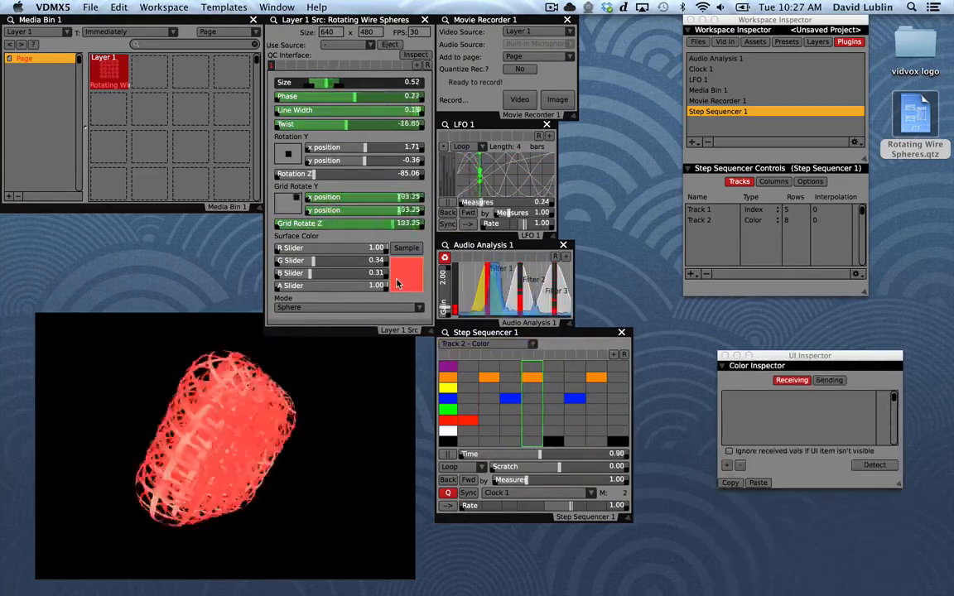
click(727, 465)
drag(777, 357, 712, 311)
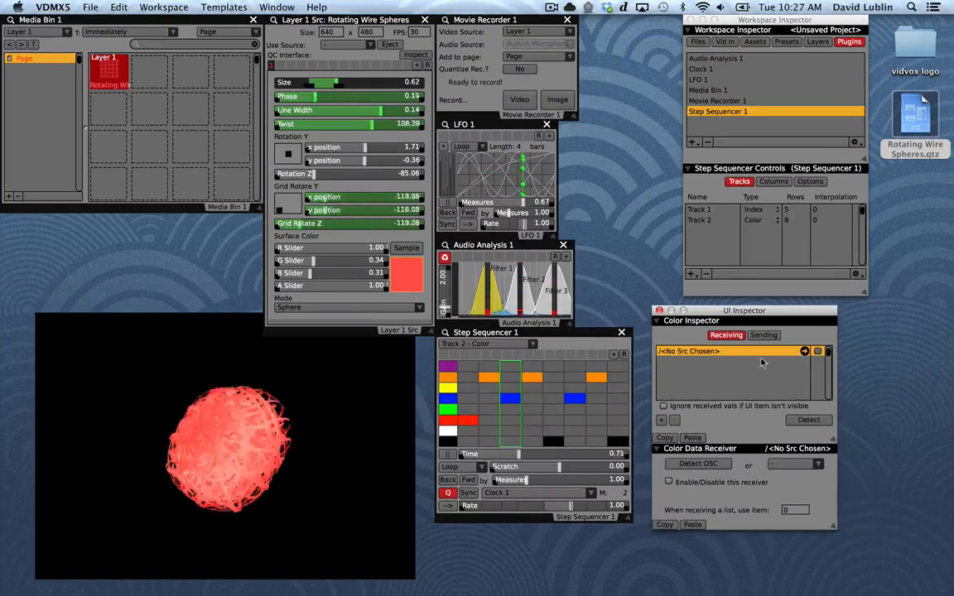
click(804, 352)
mouse_move(820, 420)
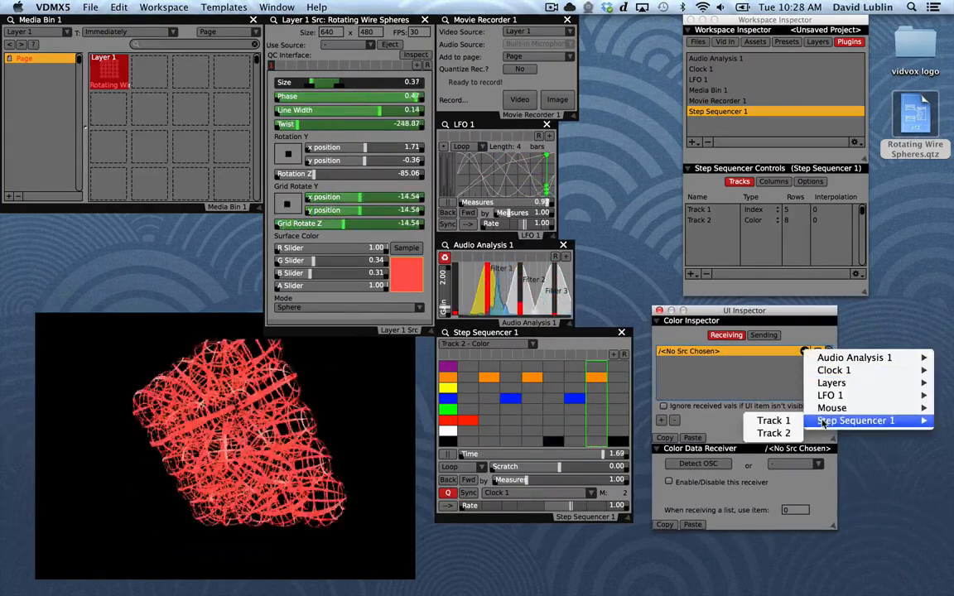
click(772, 433)
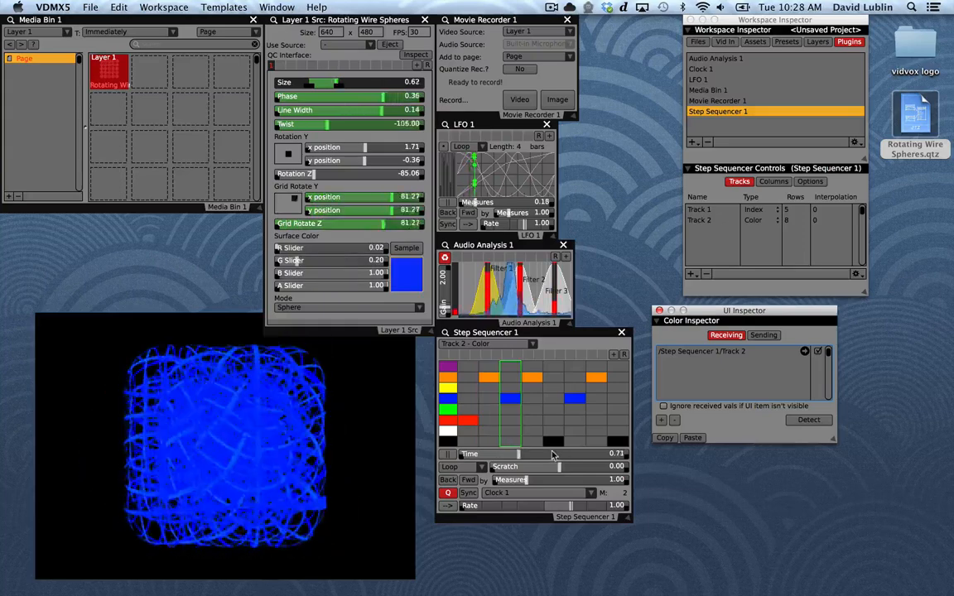
Set Track 2's fifth step to white and eighth step to purple, and view the blue row's color in the picker
click(553, 430)
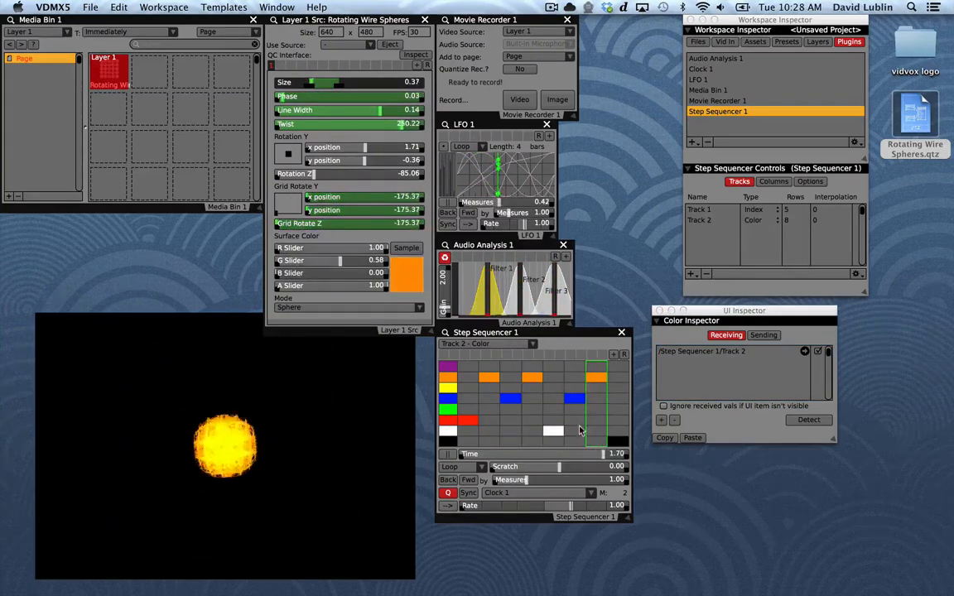
click(616, 369)
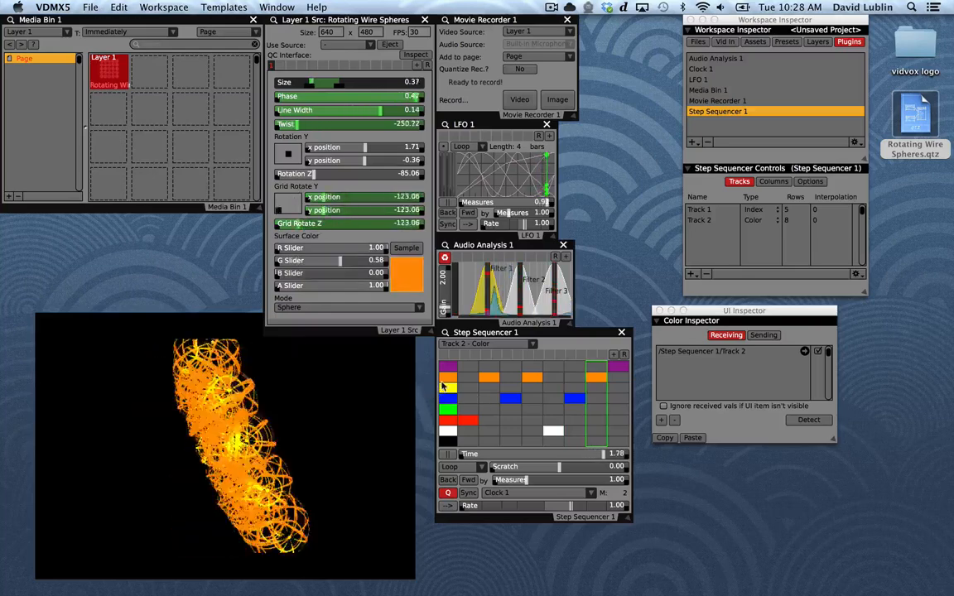
click(446, 379)
click(448, 399)
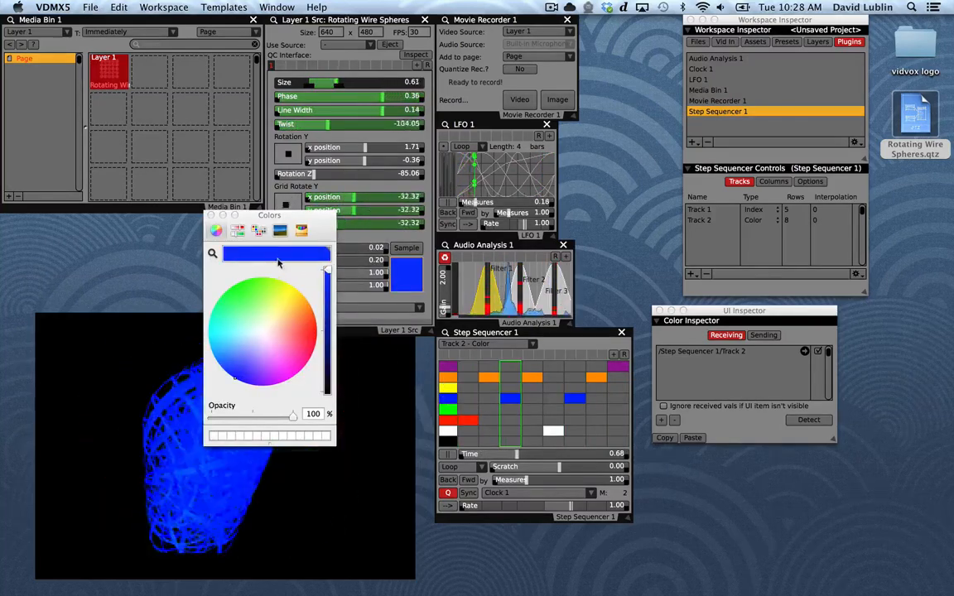
click(209, 216)
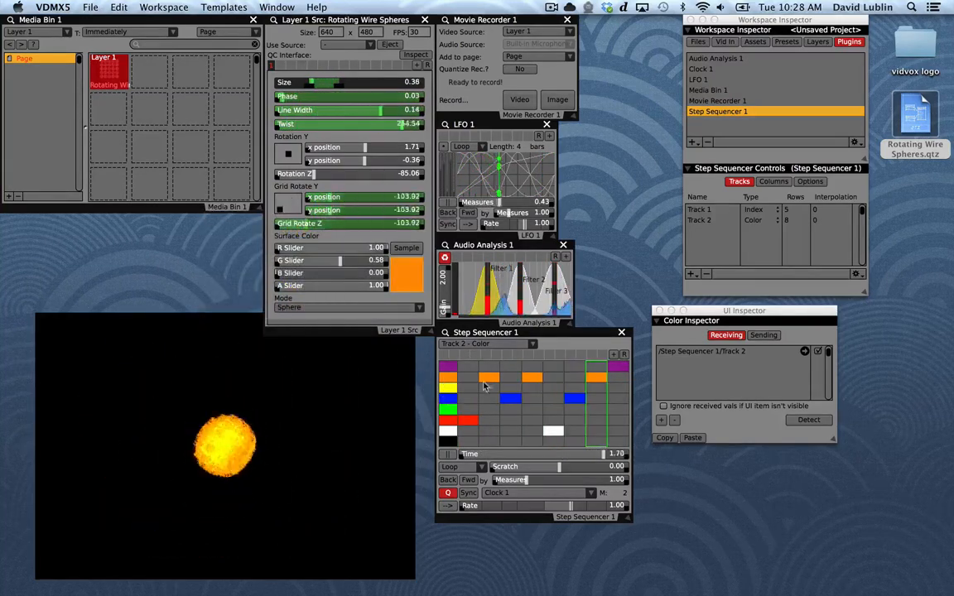
Set the number of rows of Track 2 in Step Sequencer 1 to 10
click(791, 220)
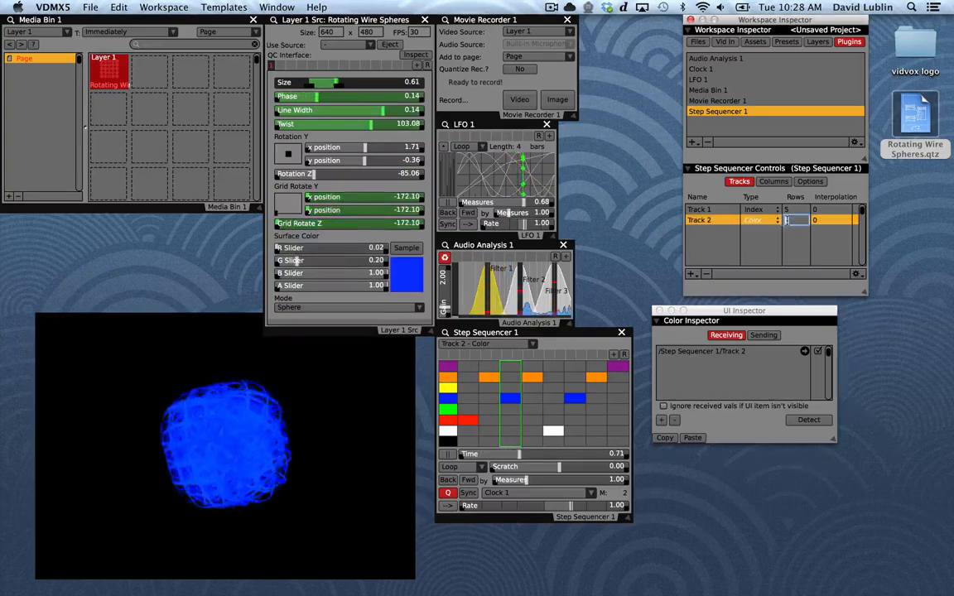
text(10)
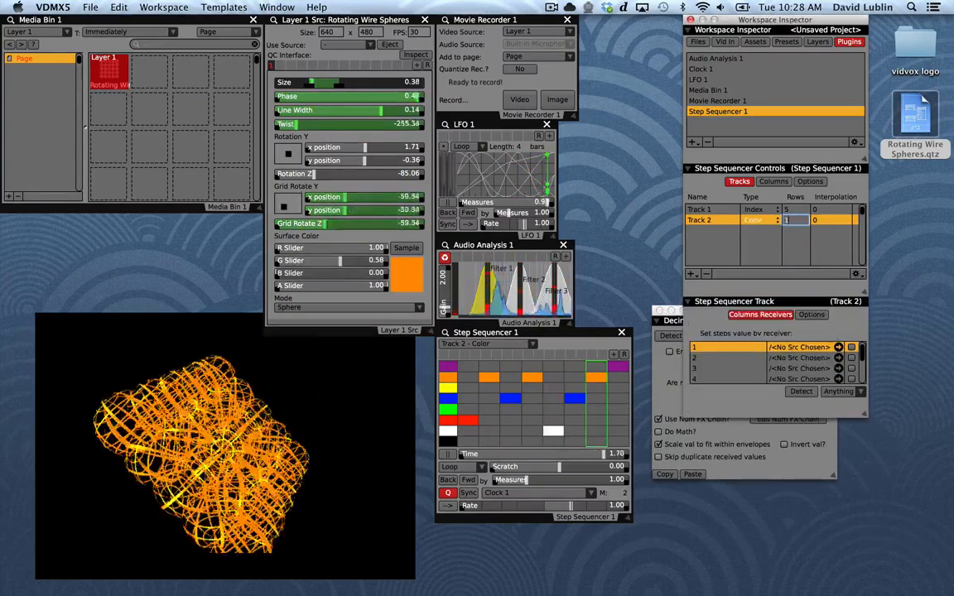
key(Return)
click(752, 244)
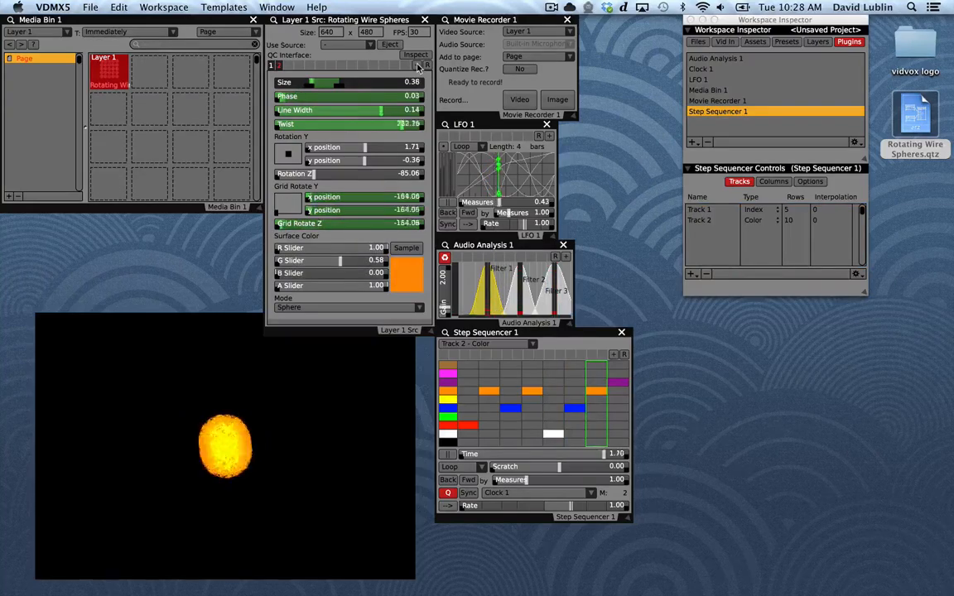
Create a Cube mode variation with Rotation Z about -128 and Phase limited to about 0.10–0.21, stored as a new preset
click(346, 307)
click(347, 315)
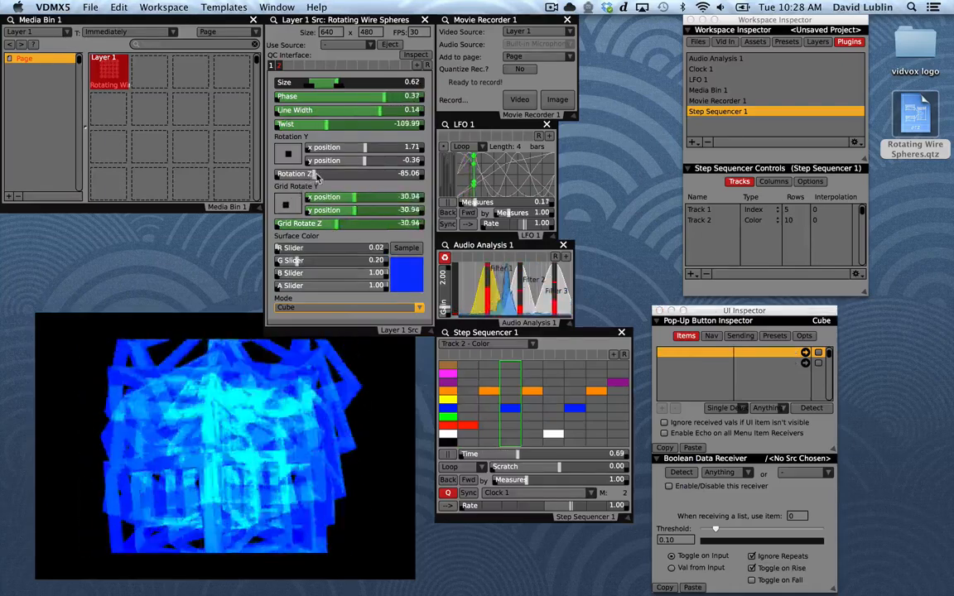
drag(307, 175, 296, 175)
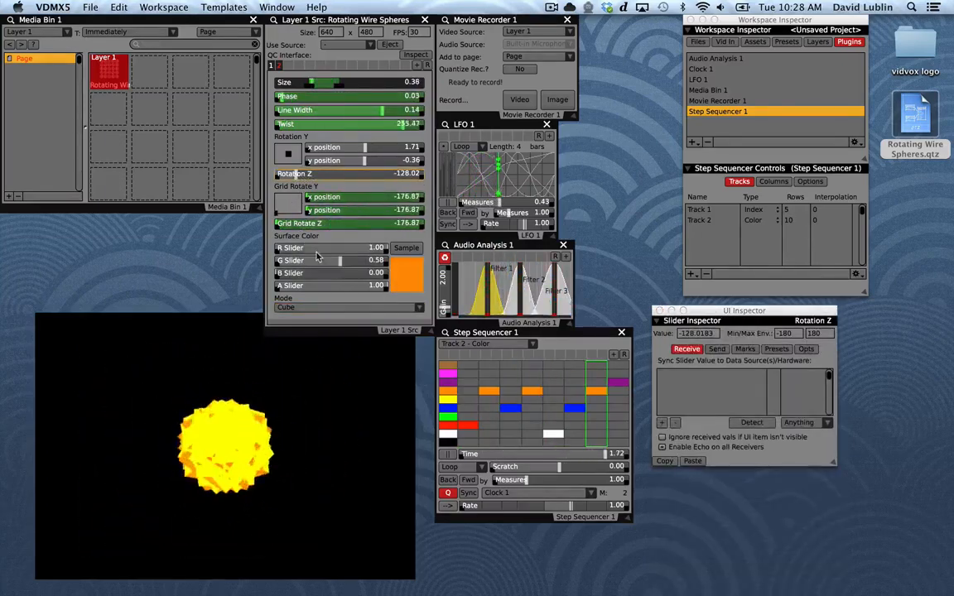
click(337, 100)
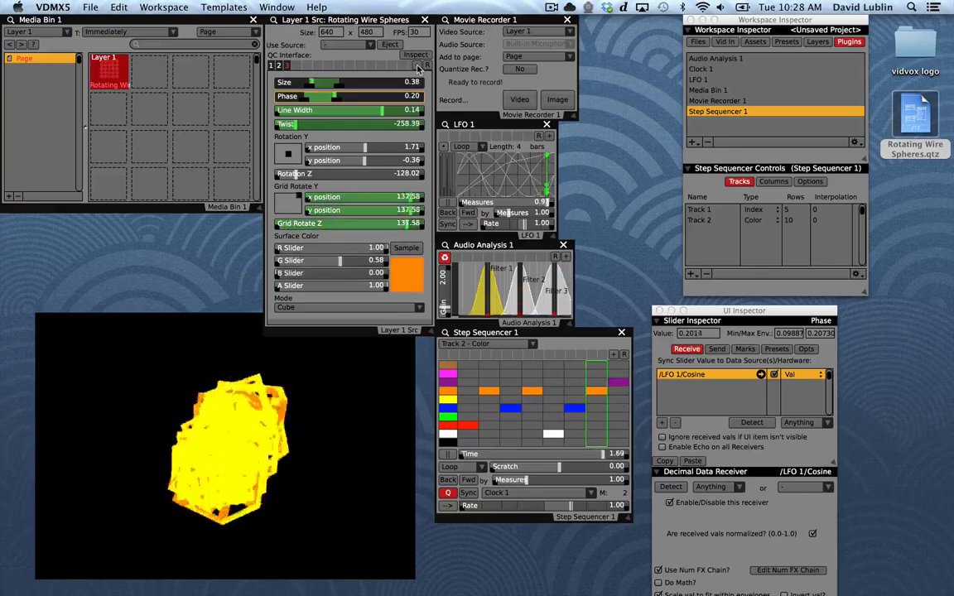
Record a video of Layer 1 while switching between the QC presets and sweeping Rotation Z to about 62
click(519, 99)
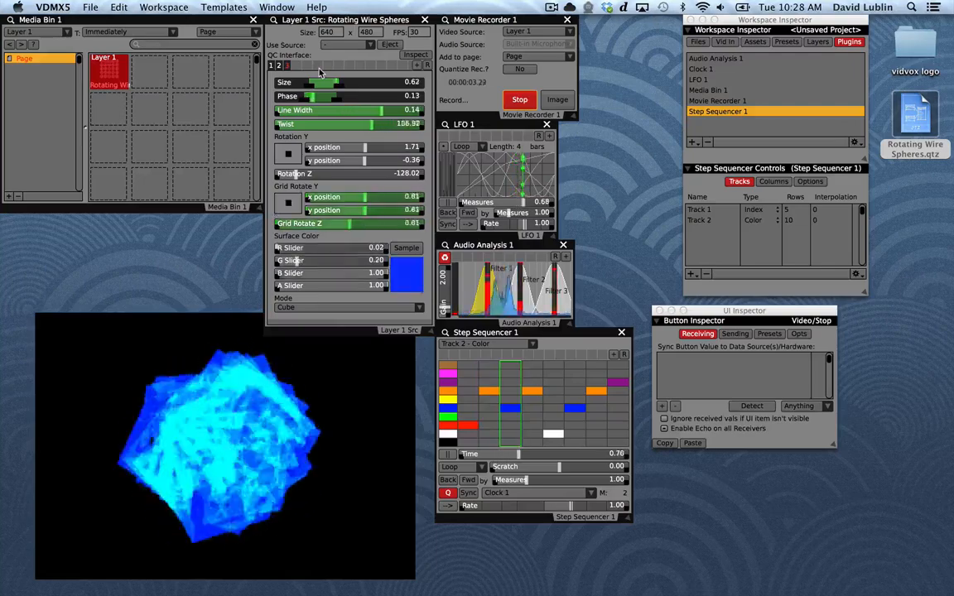
click(279, 66)
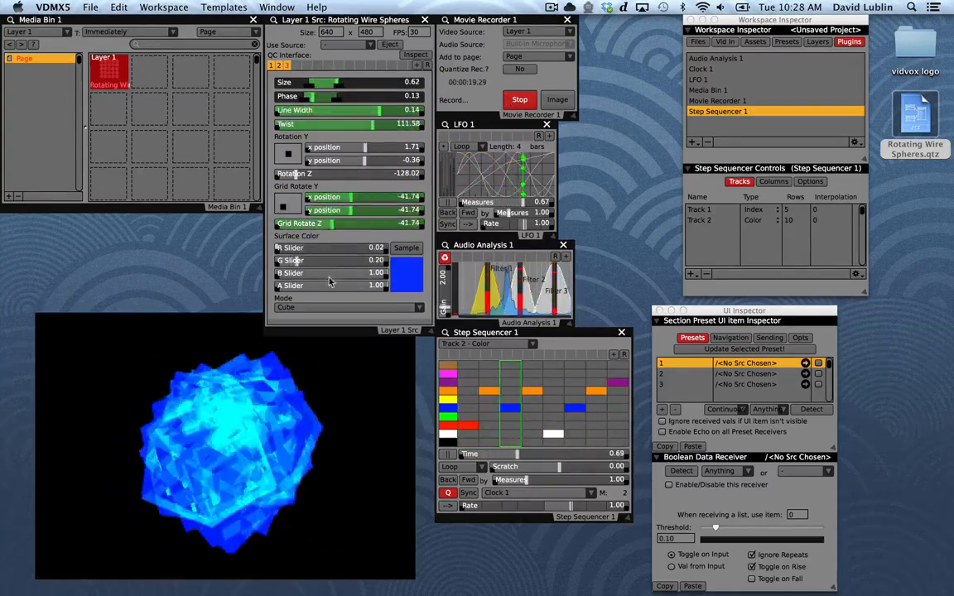
drag(313, 170, 373, 176)
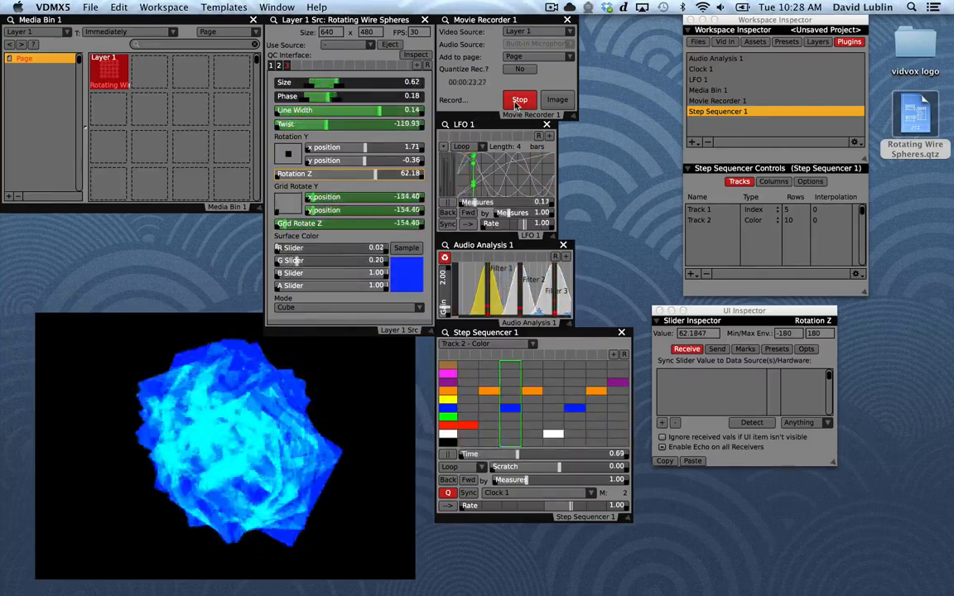
click(515, 101)
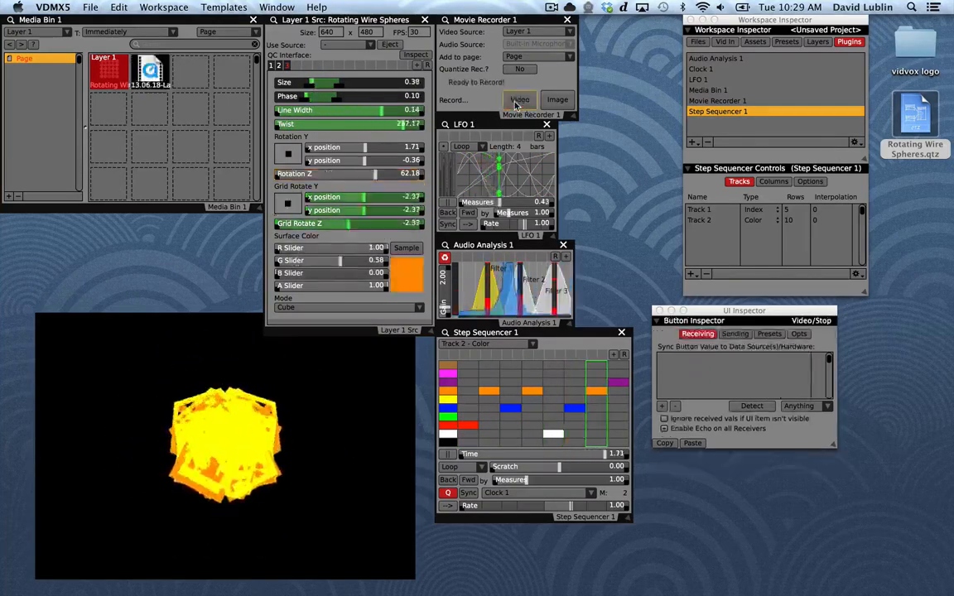
Reveal the recorded clip in Finder, preview 13.06.18-Layer 1-10.28.35.mov and close the Movies window
right_click(155, 79)
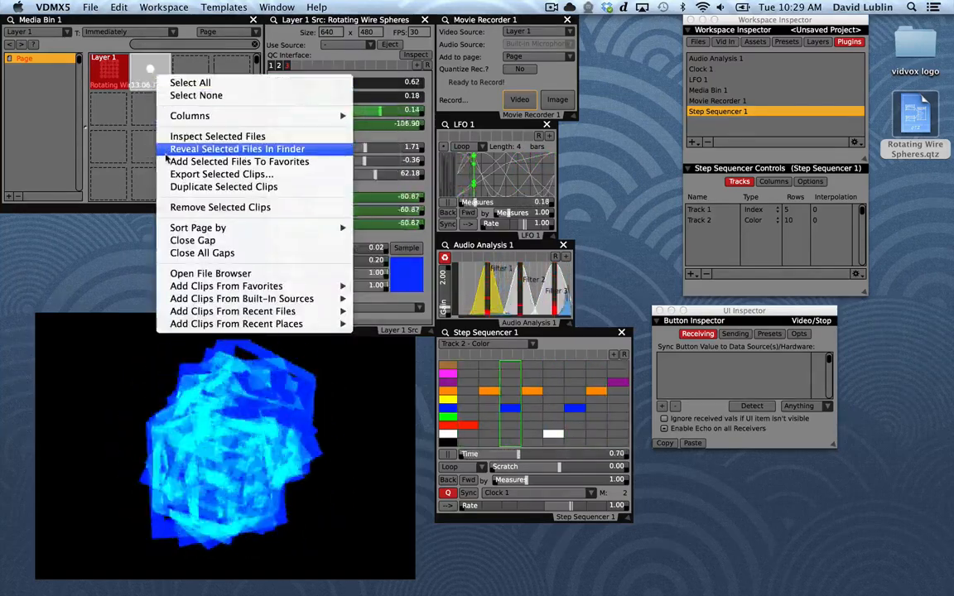
click(169, 150)
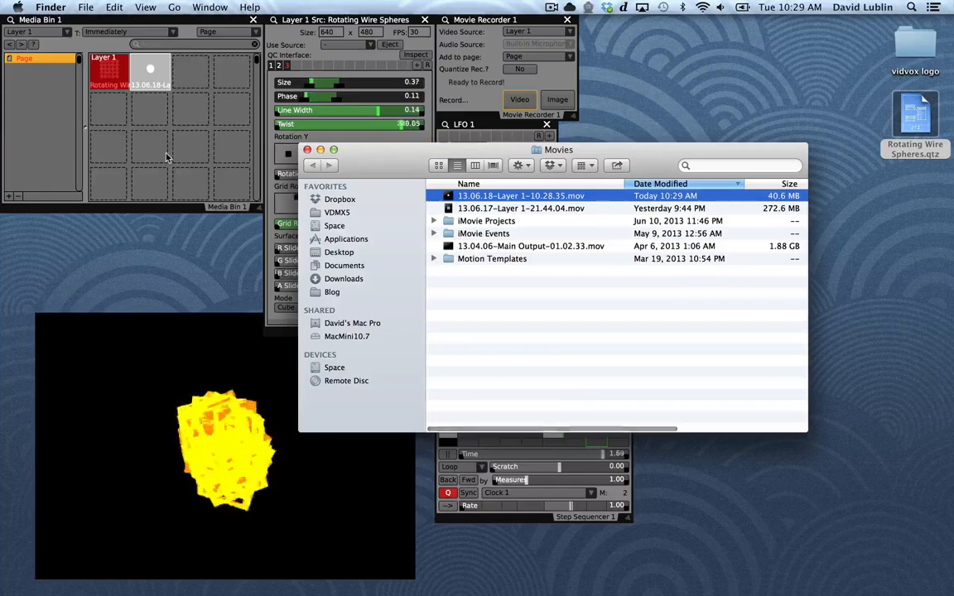
click(178, 142)
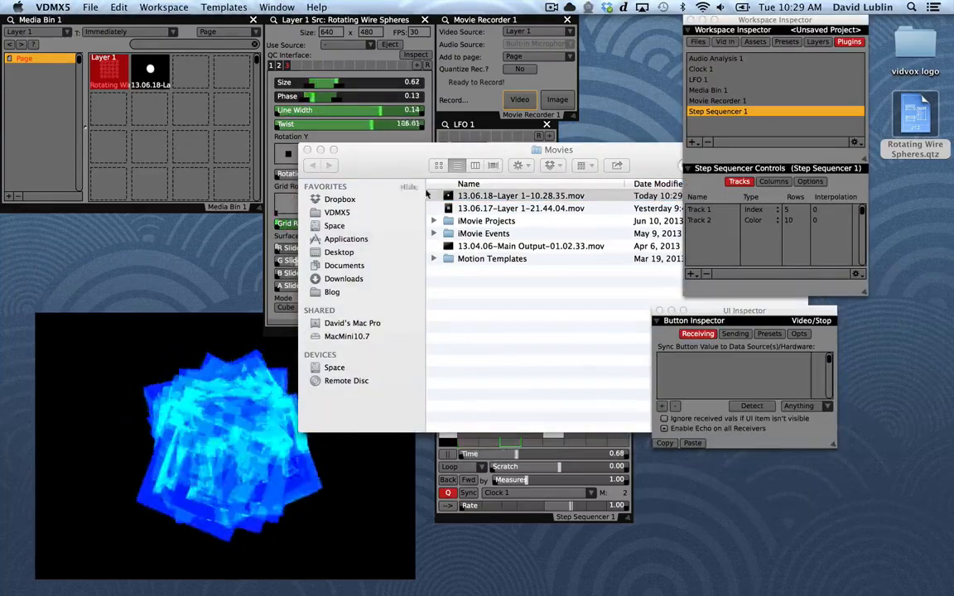
click(462, 187)
click(461, 197)
key(space)
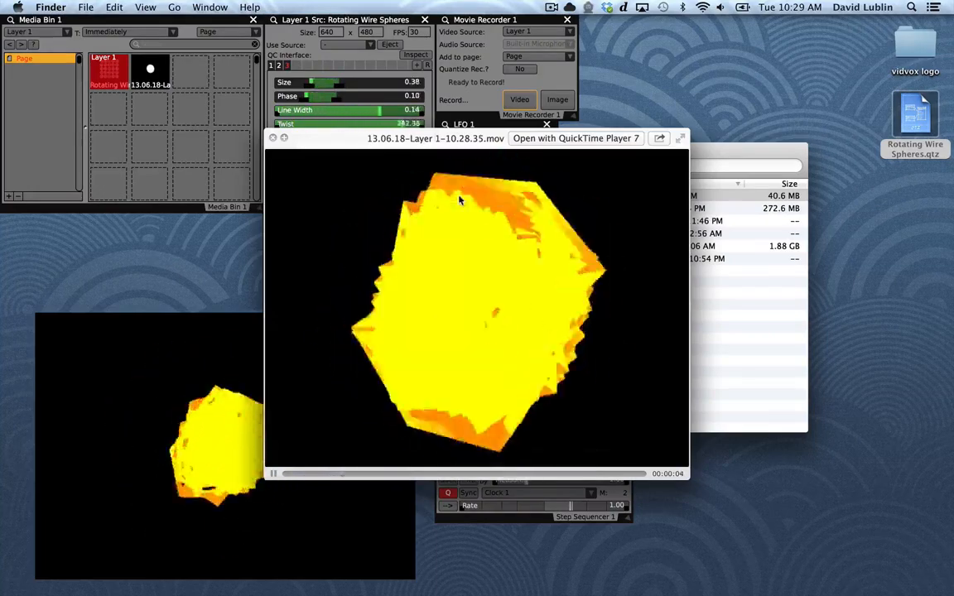
key(space)
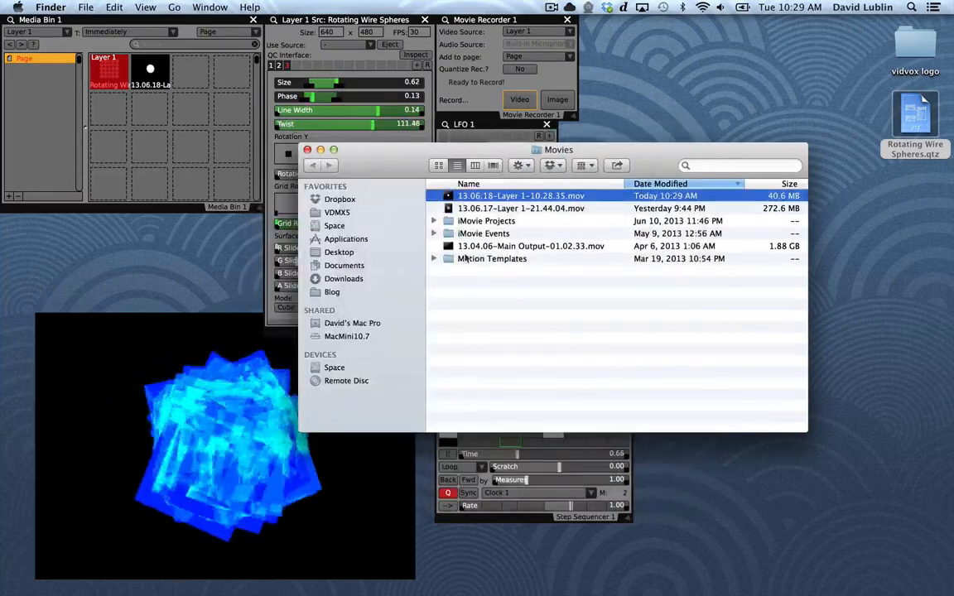
click(508, 296)
key(super+w)
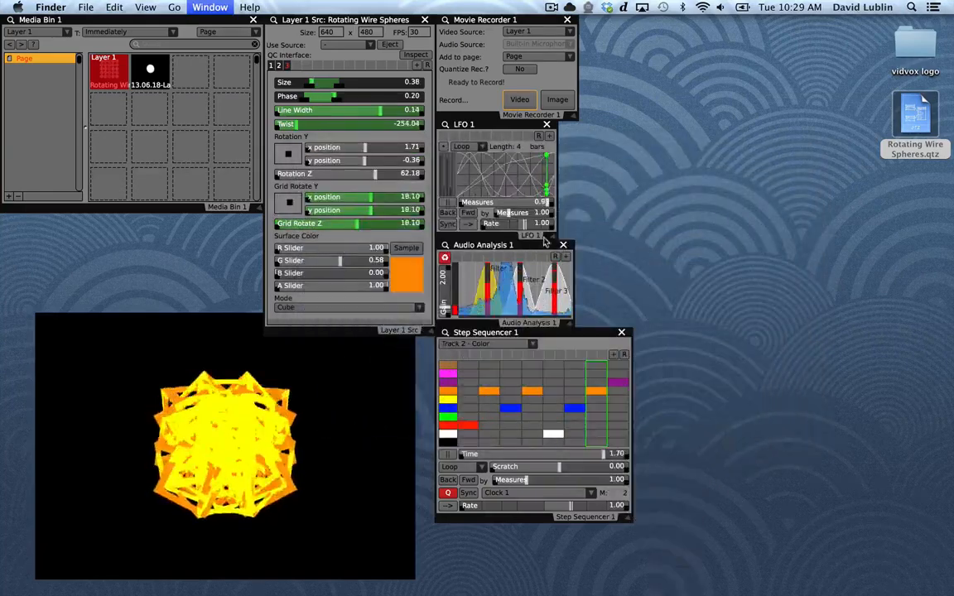
Return to VDMX, shrink the video output window and place it below the Media Bin, clear of the other windows
click(173, 123)
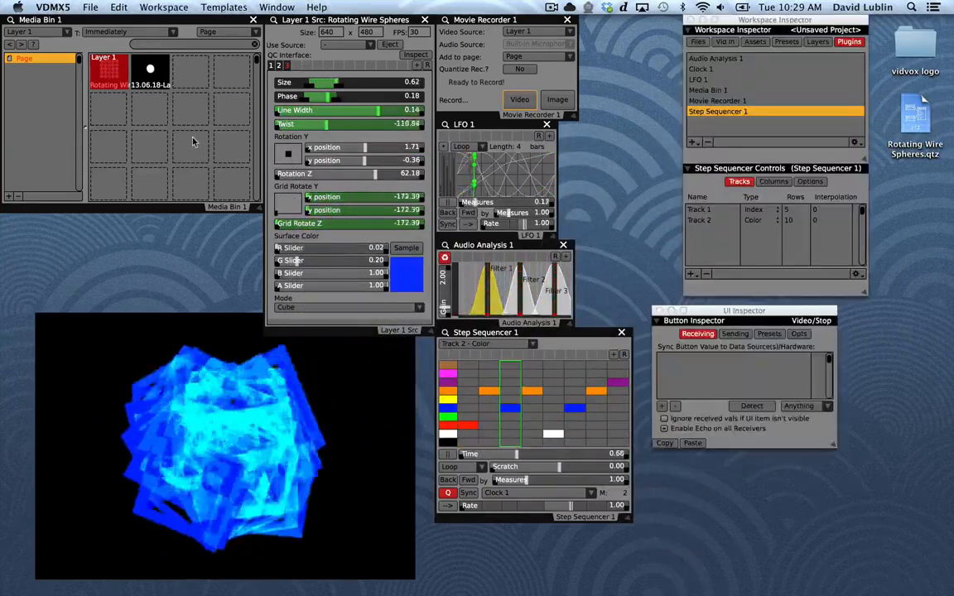
drag(358, 563, 265, 501)
drag(228, 322, 330, 389)
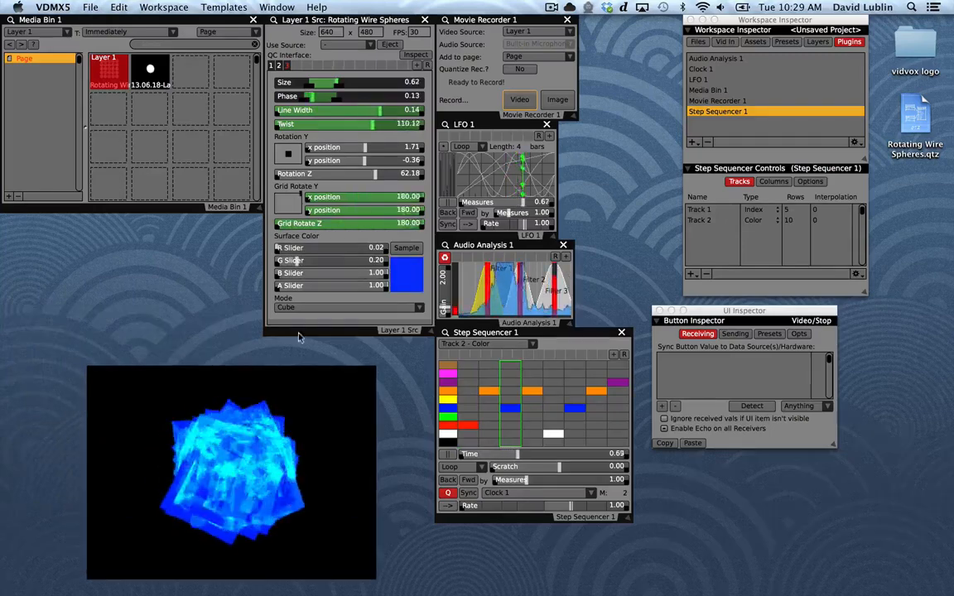
Launch vidvoxLogo.app from the vidvox logo folder on the desktop and switch back to VDMX
double_click(914, 46)
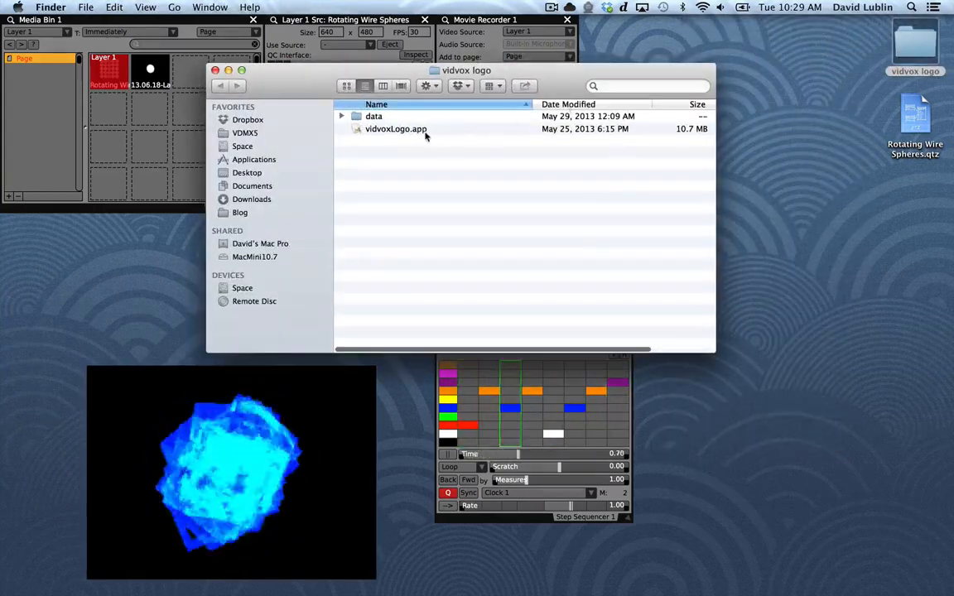
double_click(396, 129)
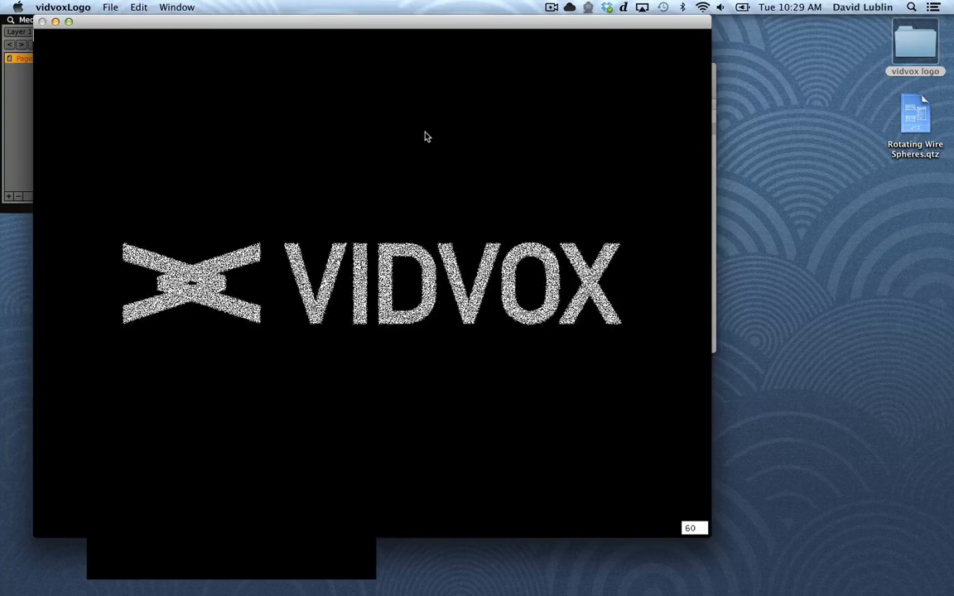
key(super+Tab)
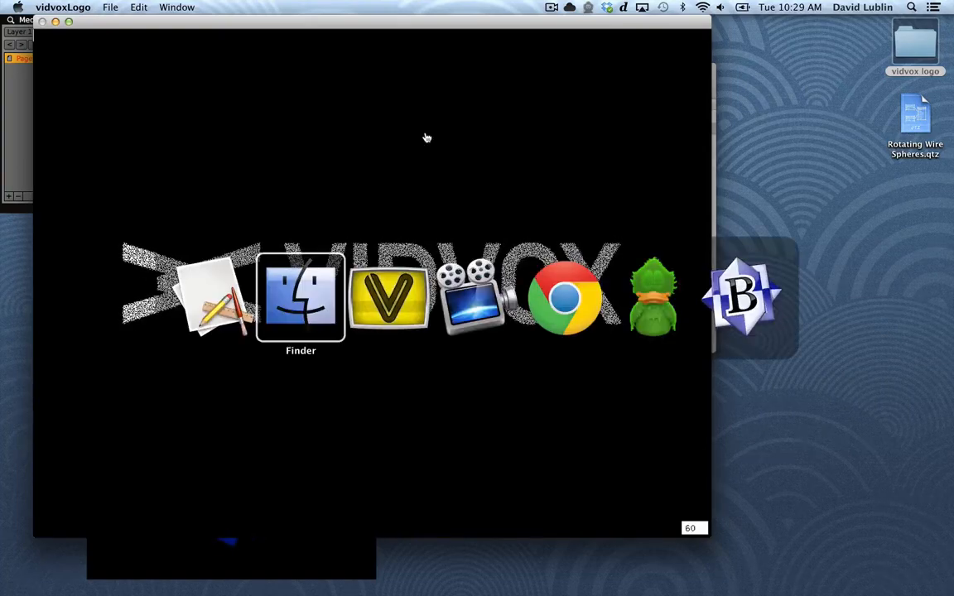
key(super+Tab)
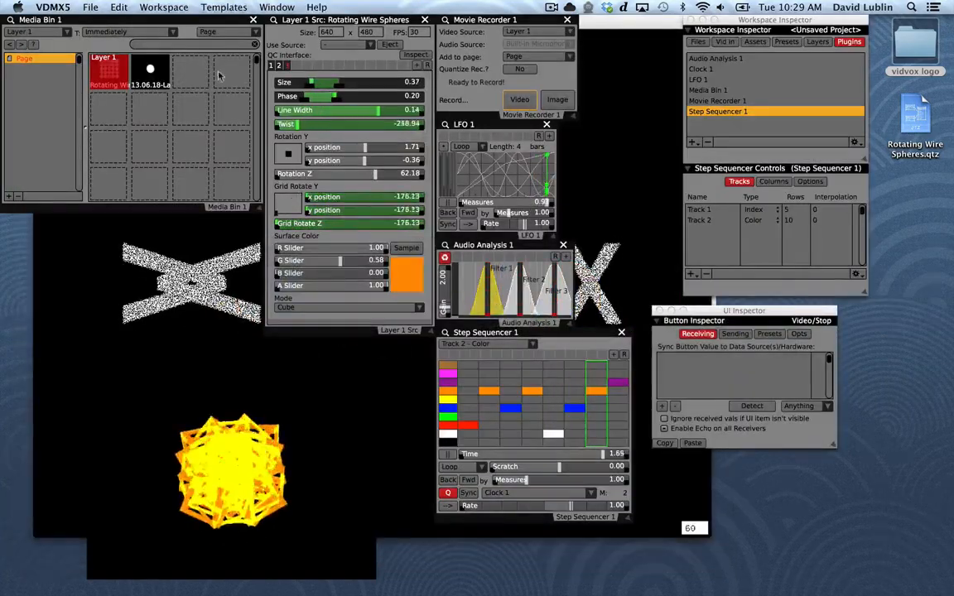
Add the vidvoxLogo-vidvoxLogo Syphon source to the next empty Media Bin slot and play it on Layer 1
right_click(193, 74)
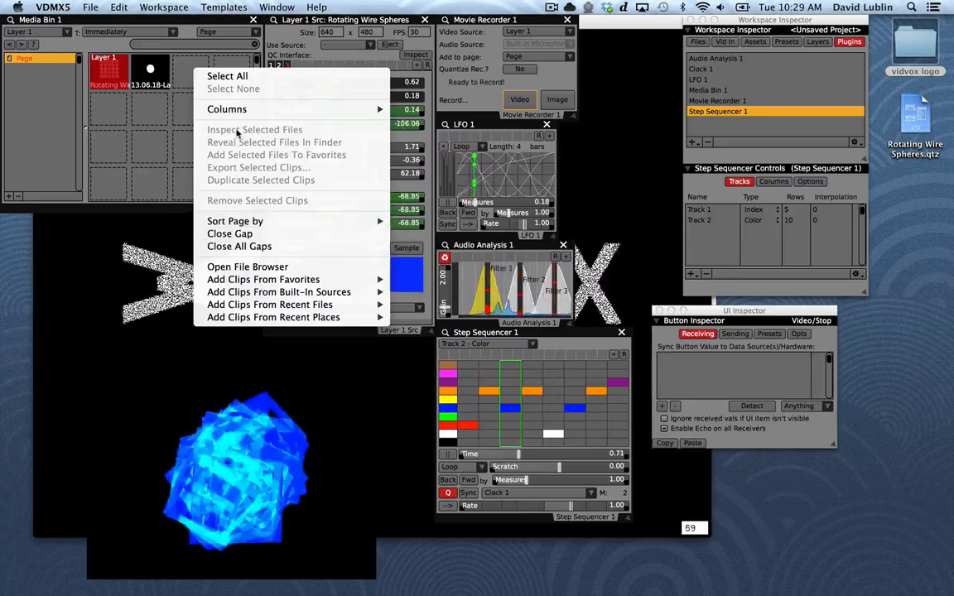
mouse_move(239, 293)
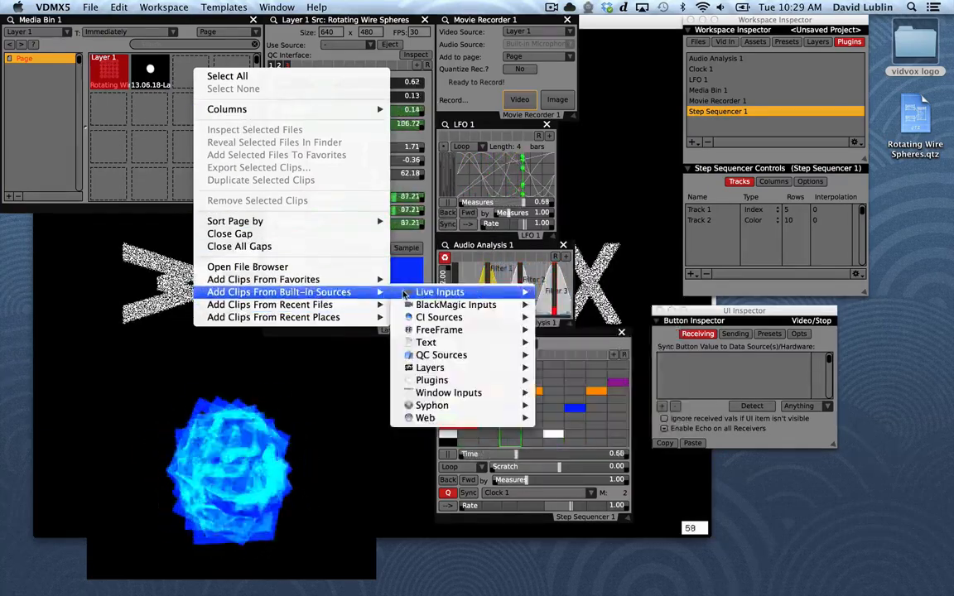
mouse_move(521, 405)
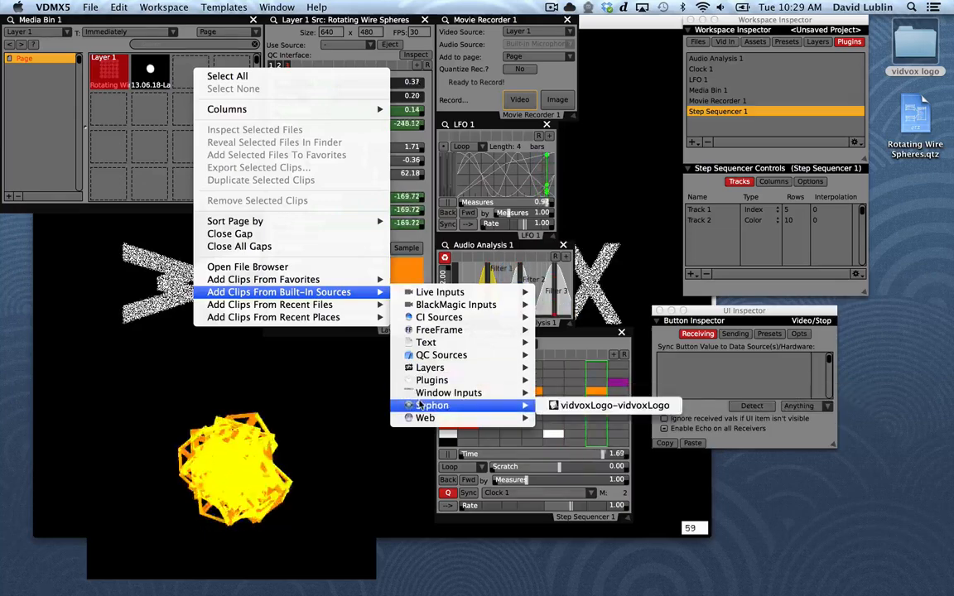
click(553, 406)
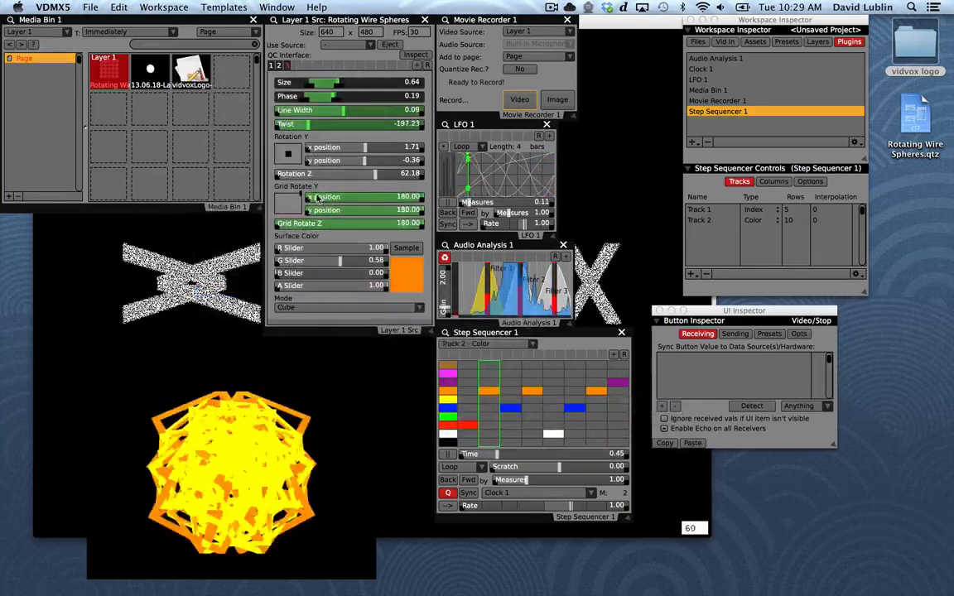
click(189, 81)
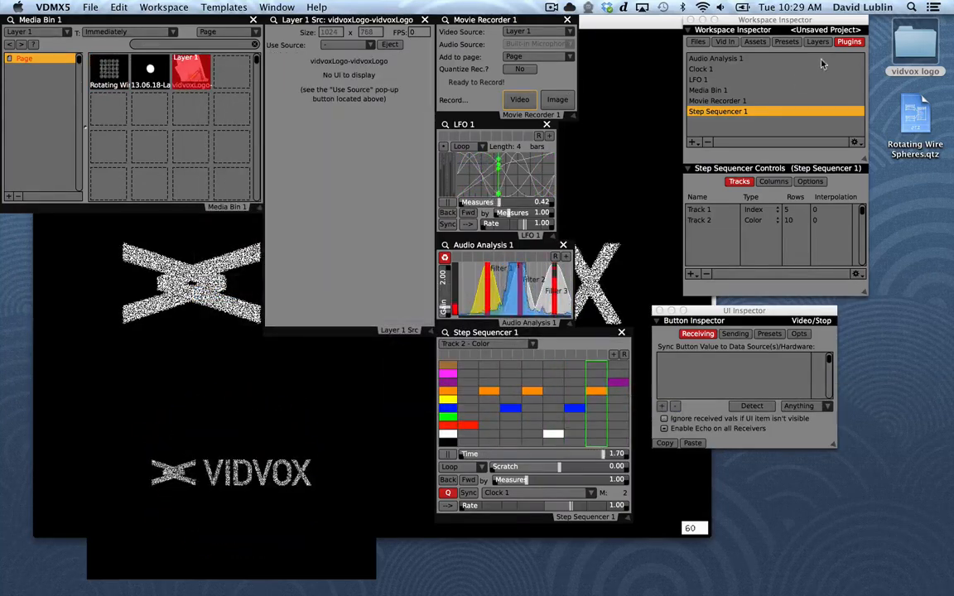
Shorten the Layer 1 source window and add a Control Surface plugin, placing its window just below the Media Bin
drag(432, 332, 429, 121)
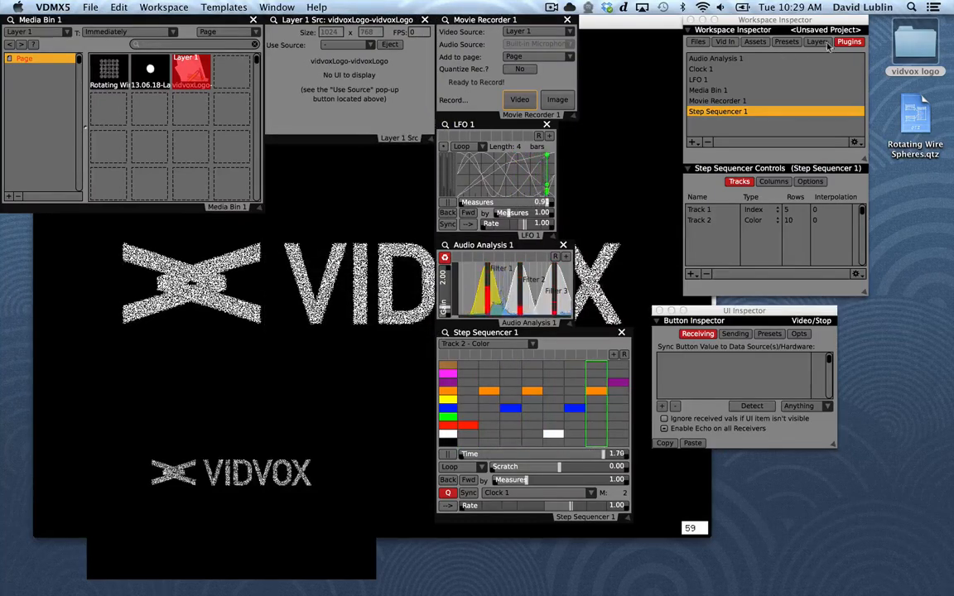
click(692, 143)
click(539, 172)
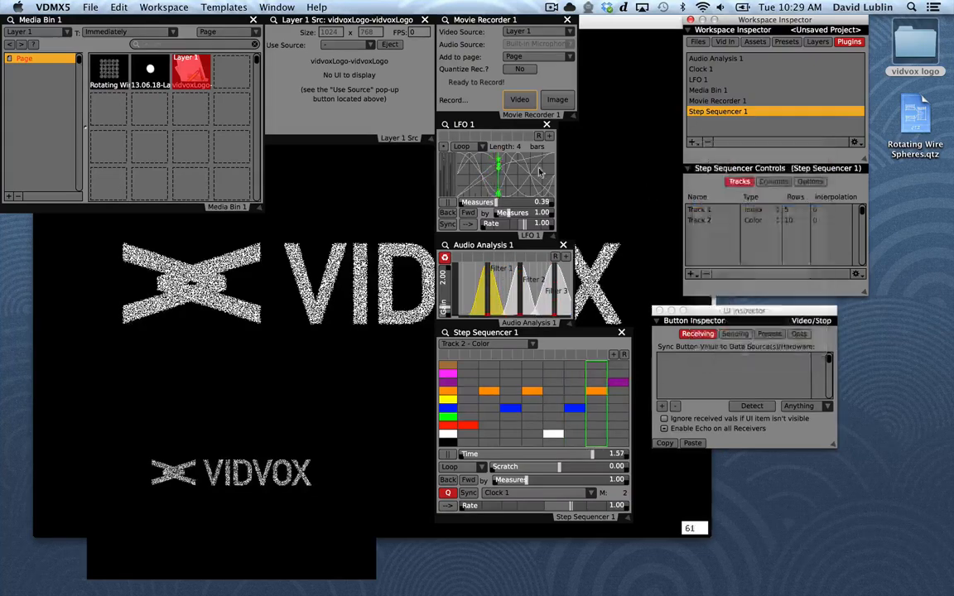
drag(447, 87, 47, 216)
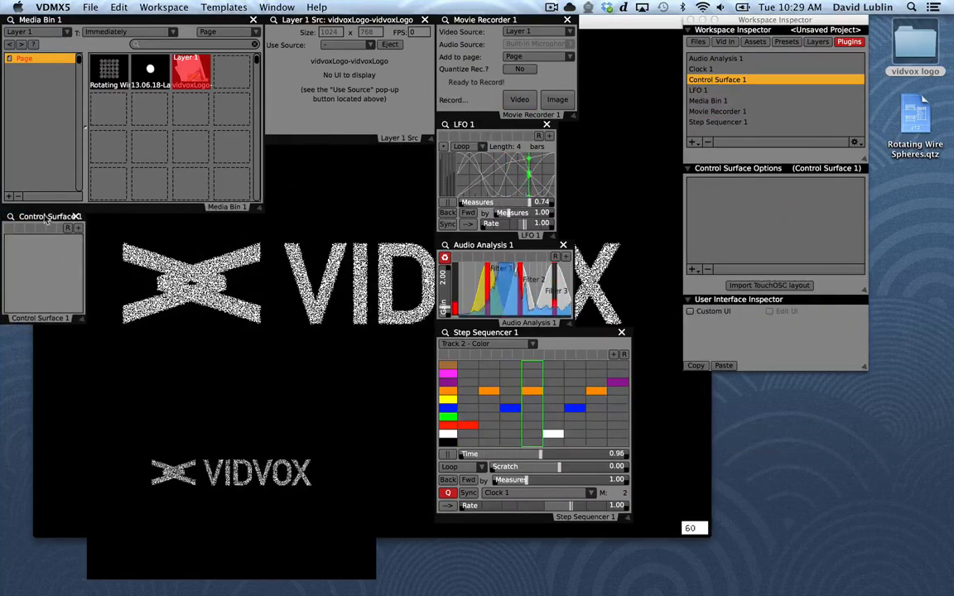
Locate settings.xml in the data folder inside the vidvox logo folder, close the Finder window and return to VDMX
double_click(906, 53)
double_click(389, 116)
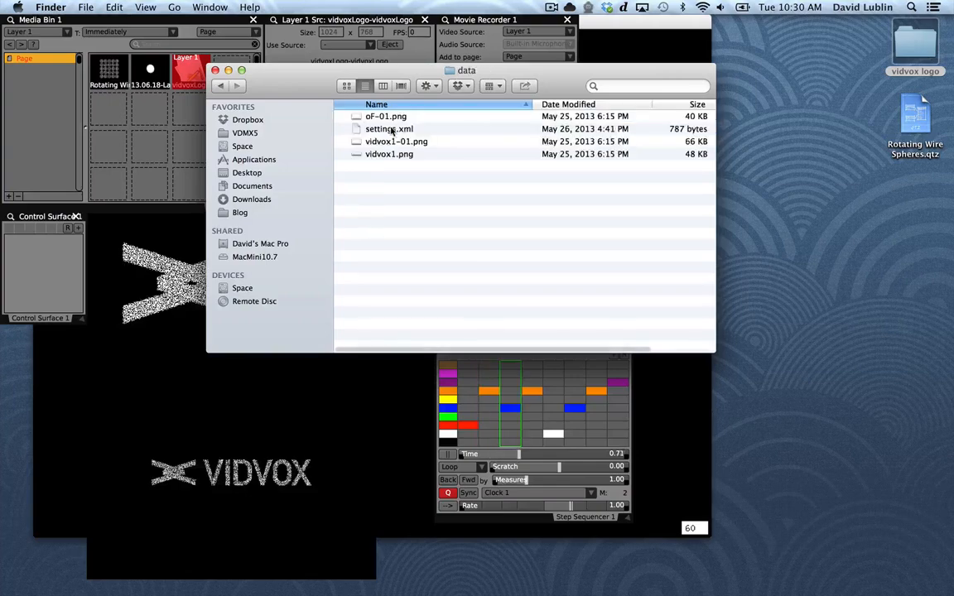
click(389, 130)
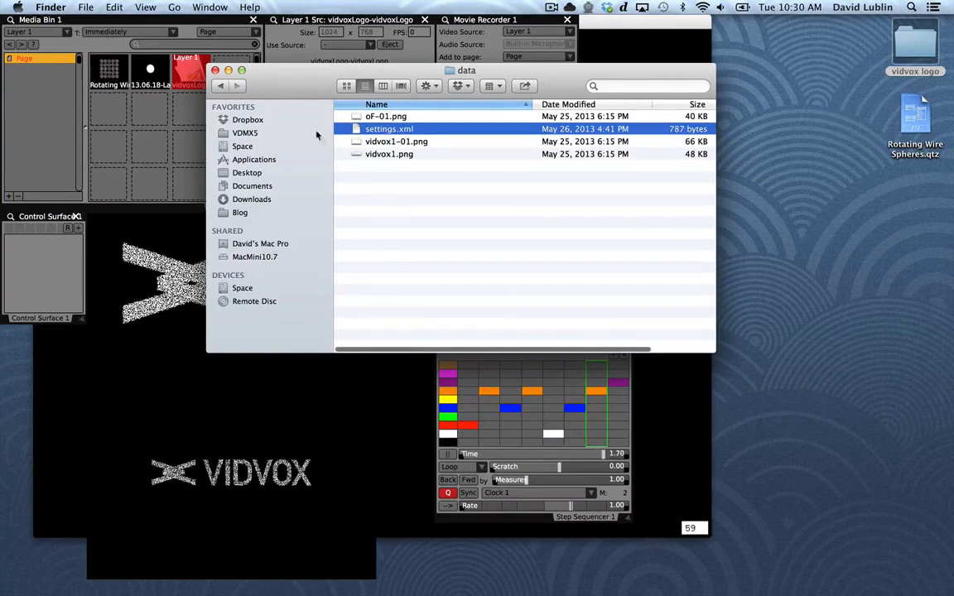
click(214, 69)
click(88, 189)
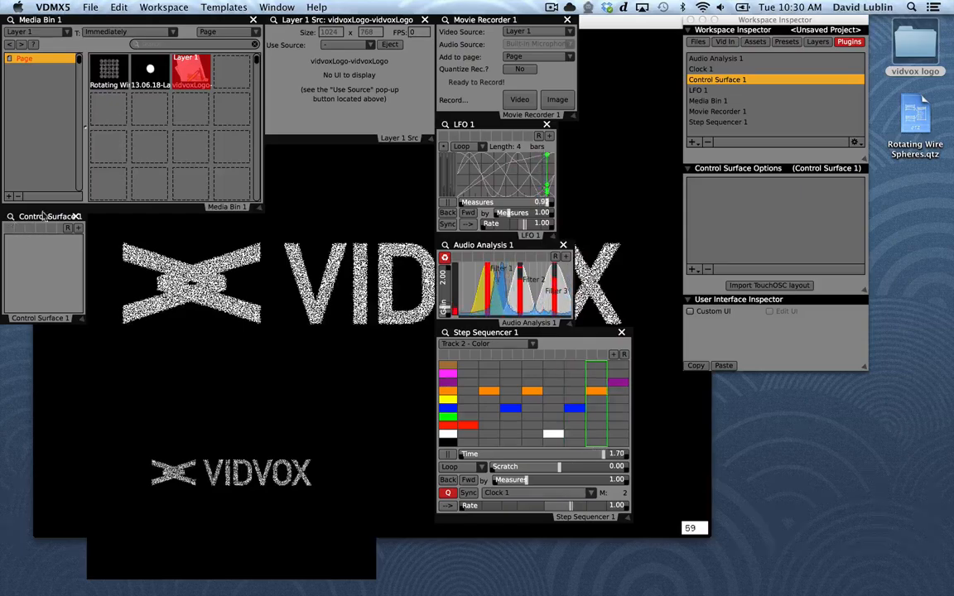
Add a Slider to Control Surface 1 and inspect it, moving the UI Inspector beneath the Layer 1 source window
click(691, 268)
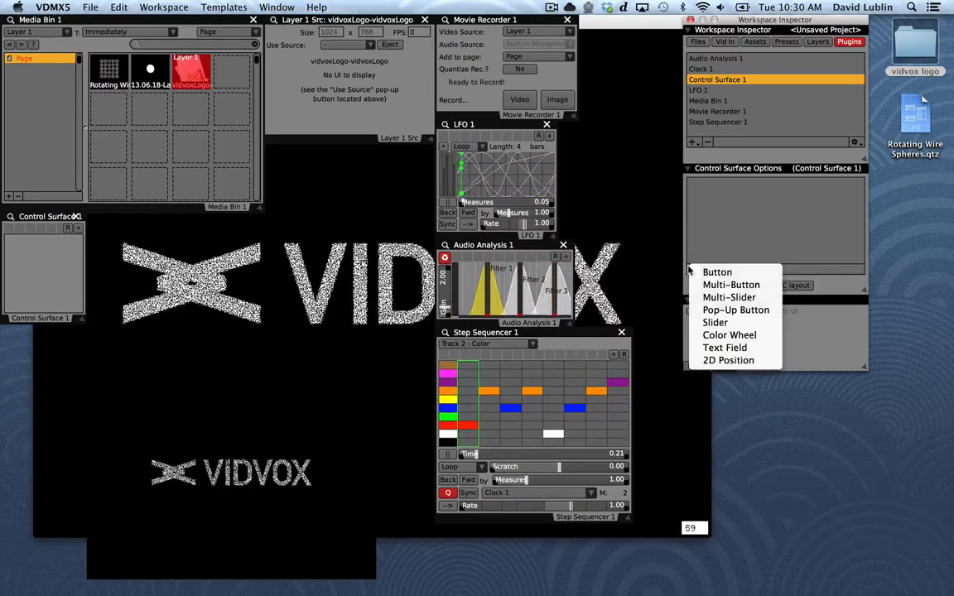
click(714, 328)
click(74, 253)
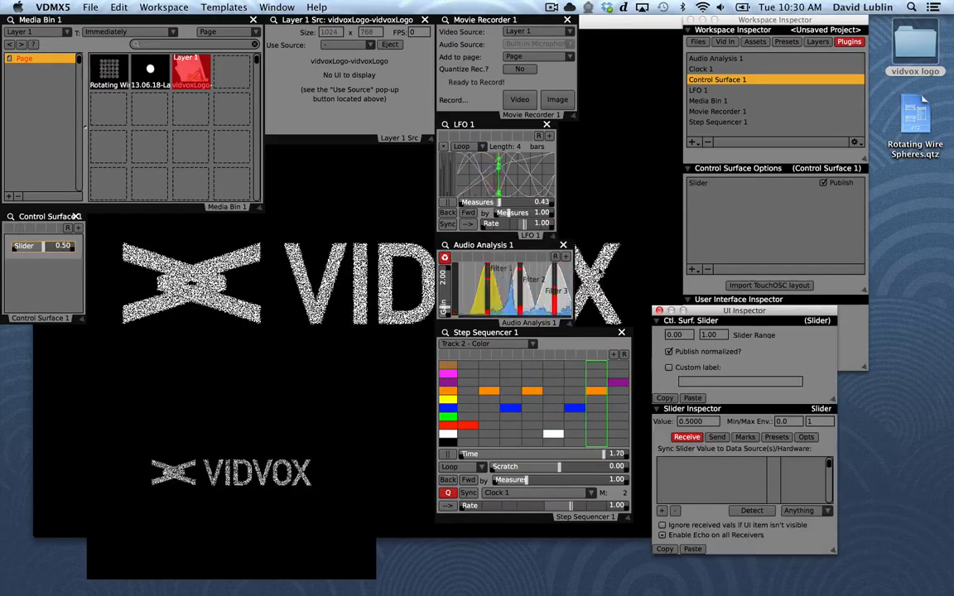
drag(736, 311, 329, 136)
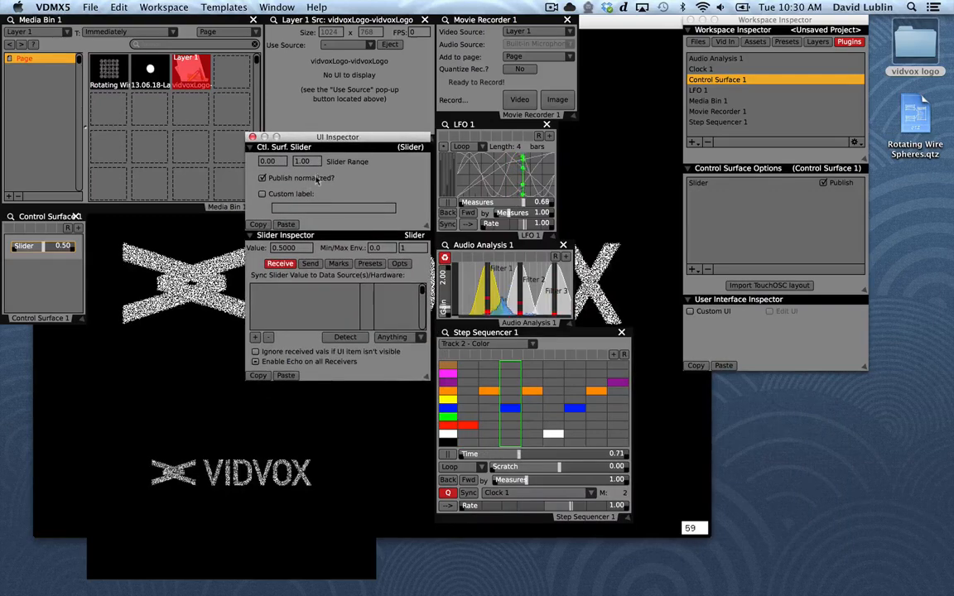
Send the slider's value over OSC to vidvox-logo with the message address /FromVDMX/forceRadius
click(310, 263)
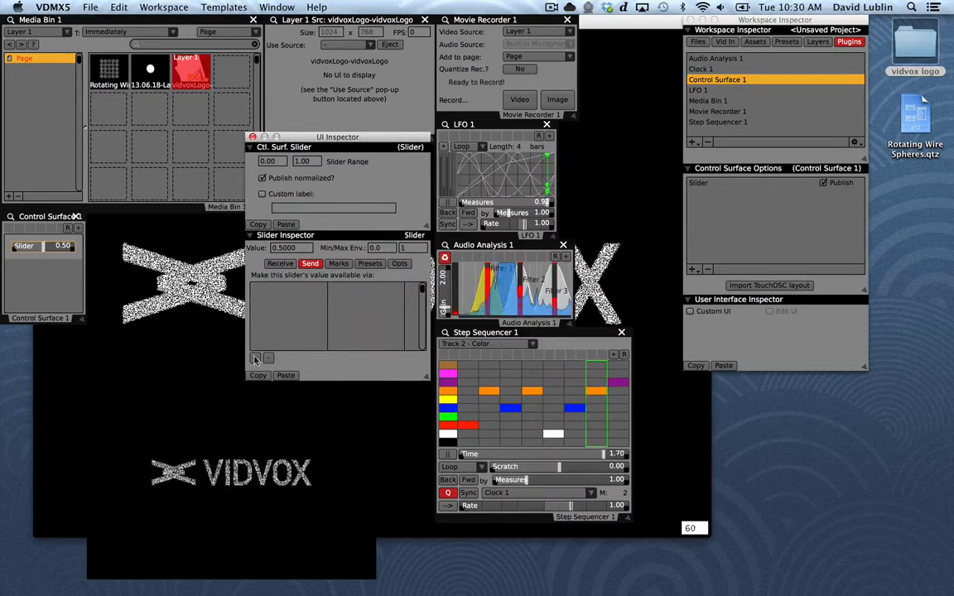
click(285, 288)
click(289, 297)
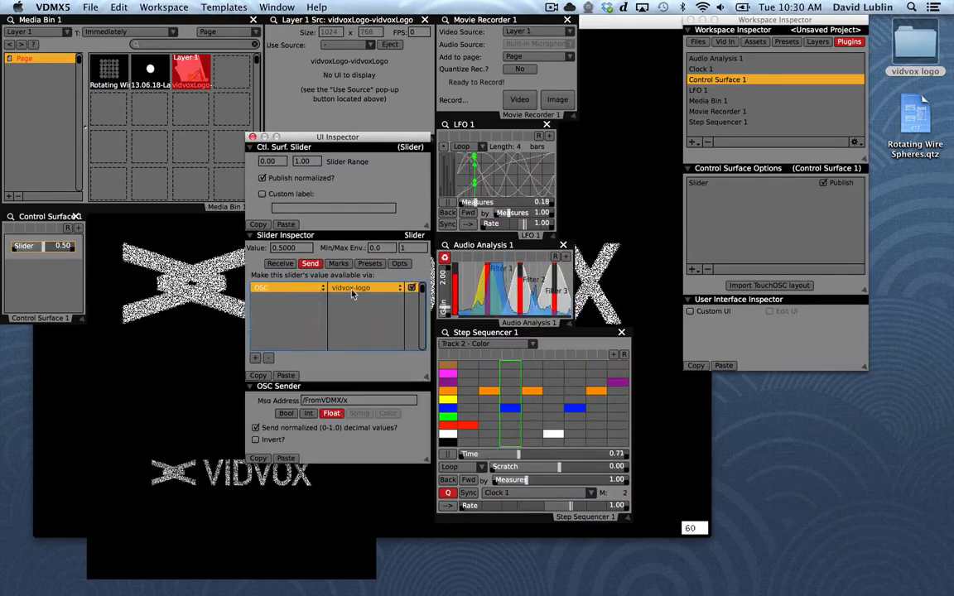
click(364, 287)
click(364, 287)
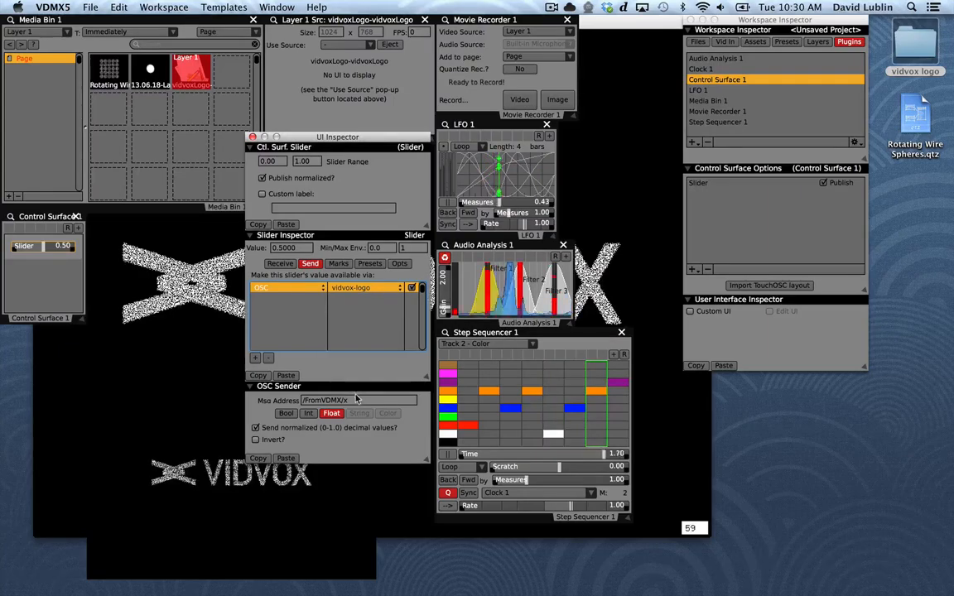
text(forceRadius)
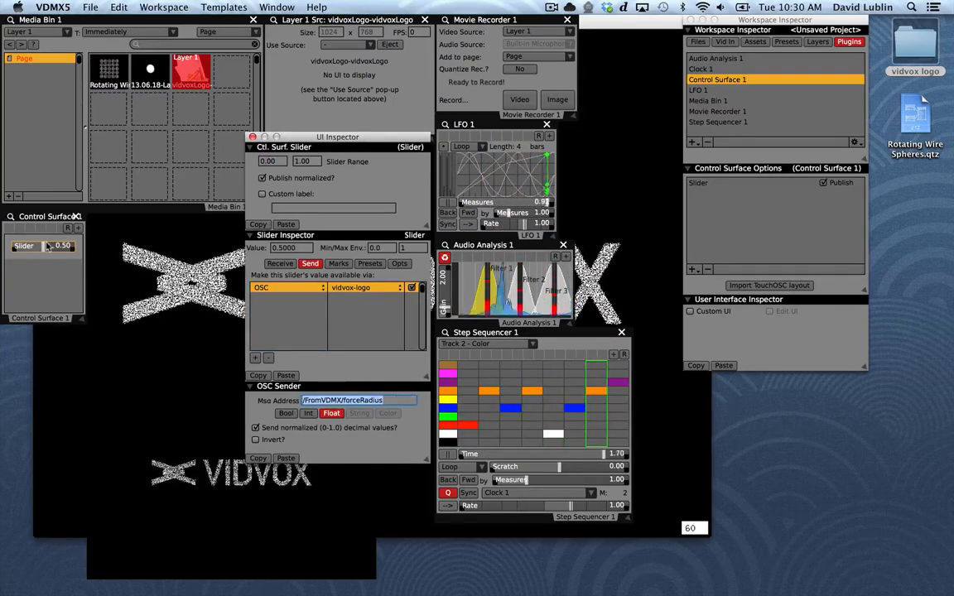
Try the slider at about 0.07, and set its mode to Logarithmic with a value of about 0.11
drag(47, 246, 18, 250)
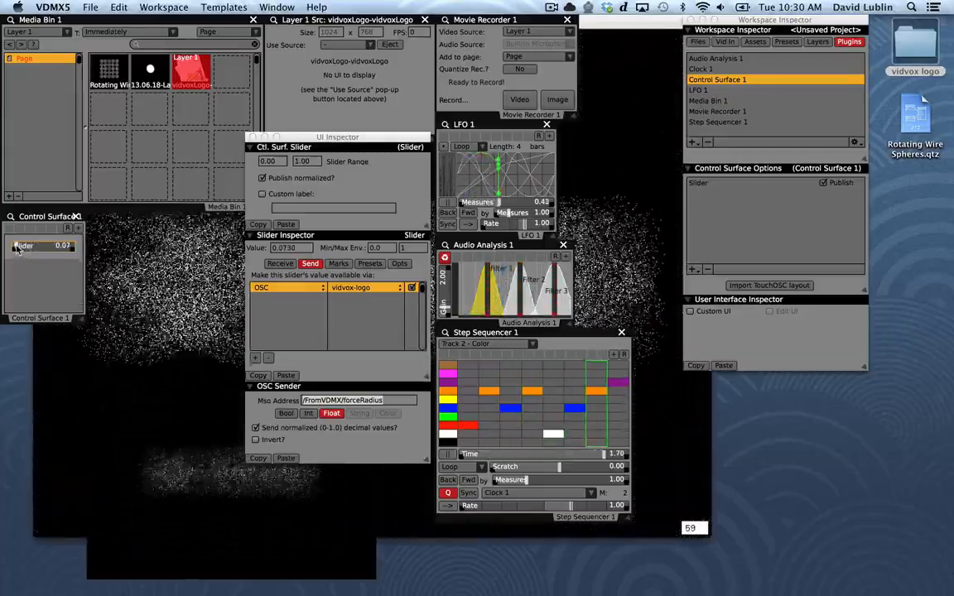
click(399, 263)
click(339, 278)
click(368, 283)
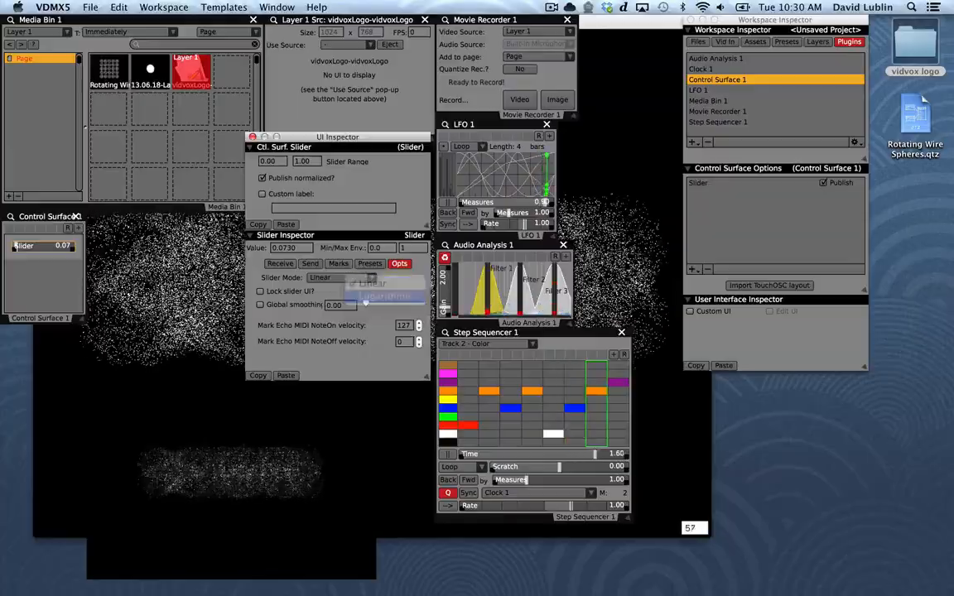
mouse_move(20, 249)
mouse_down()
mouse_move(42, 251)
mouse_move(23, 251)
mouse_up()
Drive the slider with Audio Analysis 1's Peak Frequency Magnitude and move the UI Inspector beneath the Workspace Inspector
right_click(40, 253)
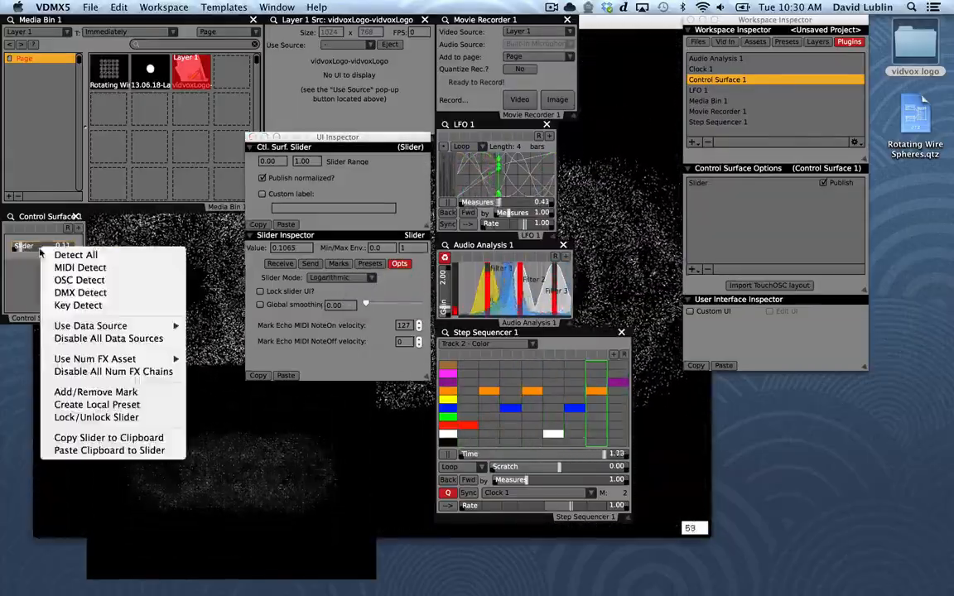
mouse_move(79, 326)
mouse_move(253, 329)
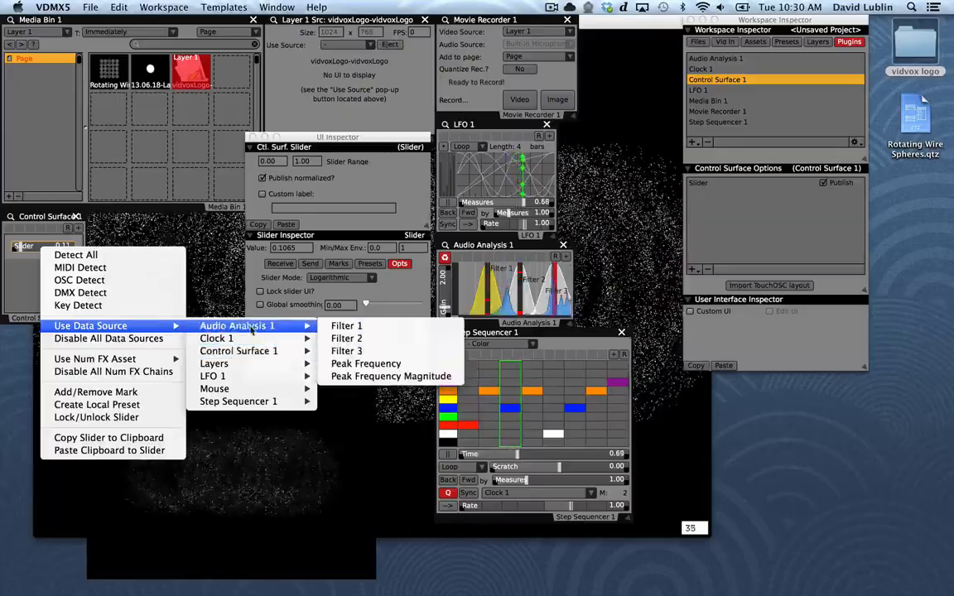
click(392, 365)
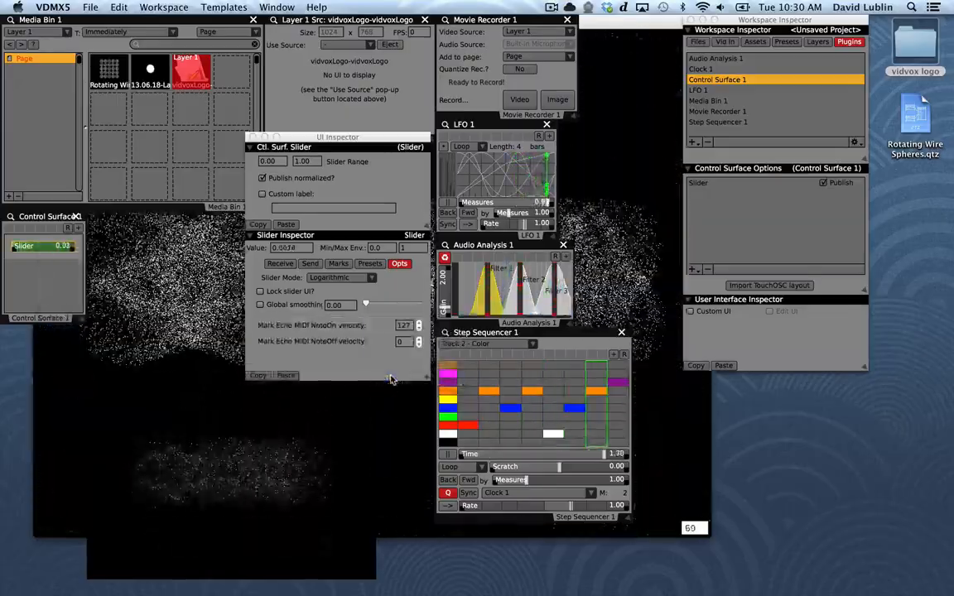
drag(309, 146, 748, 284)
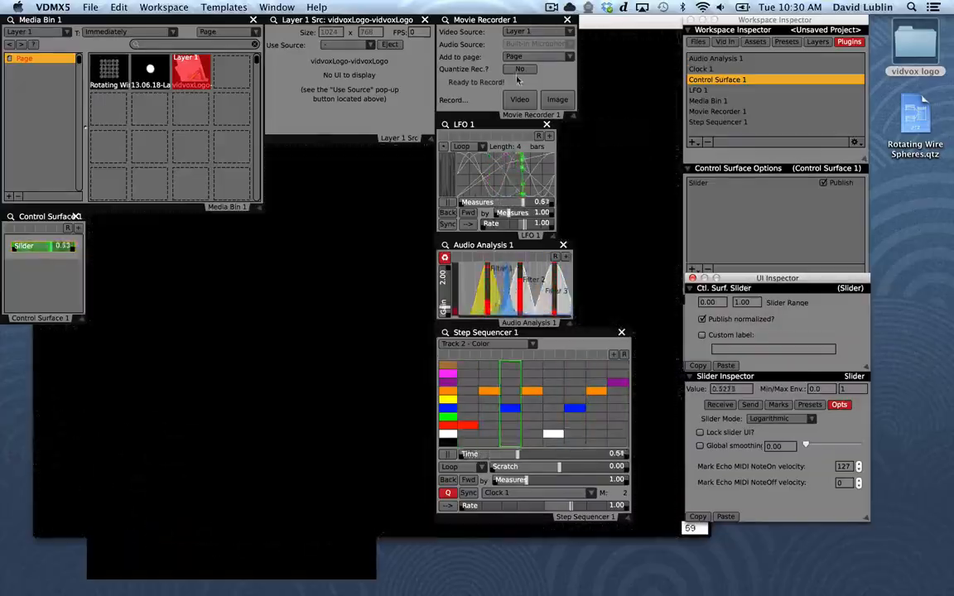
Store the Control Surface setup as preset 1, and store preset 2 with the slider driven by Clock 1's MeasurePosition
click(79, 228)
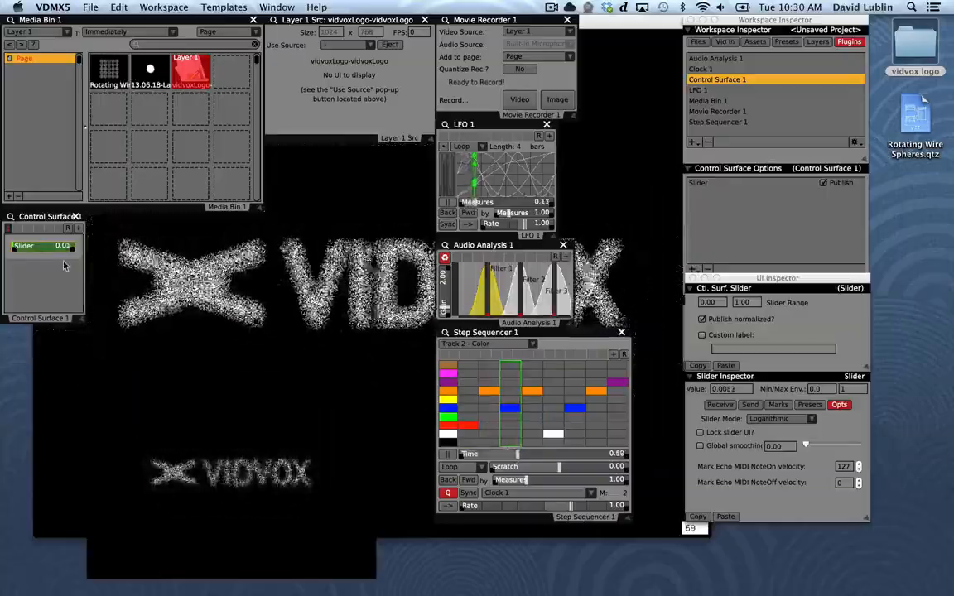
right_click(51, 246)
mouse_move(99, 329)
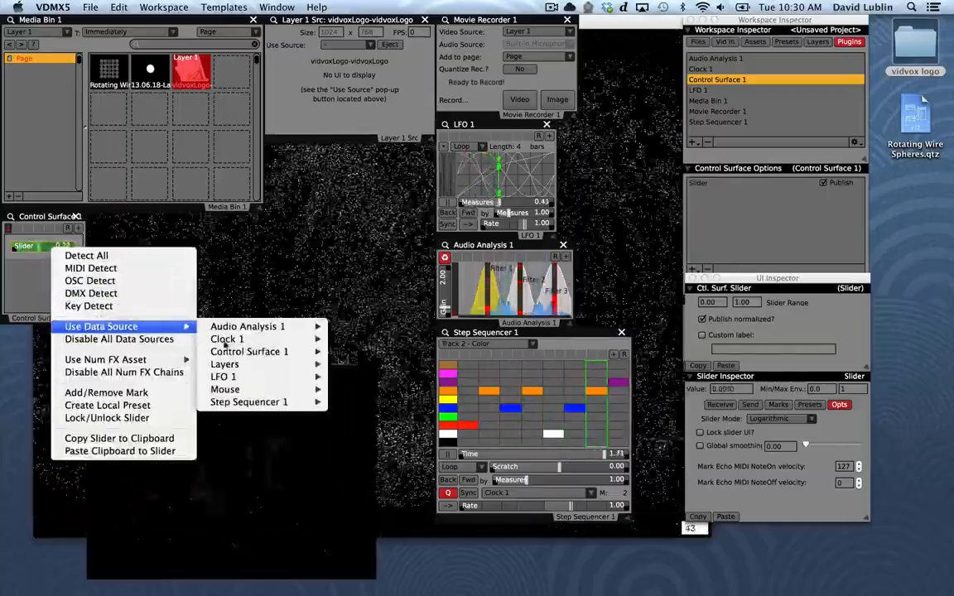
mouse_move(246, 353)
mouse_move(249, 339)
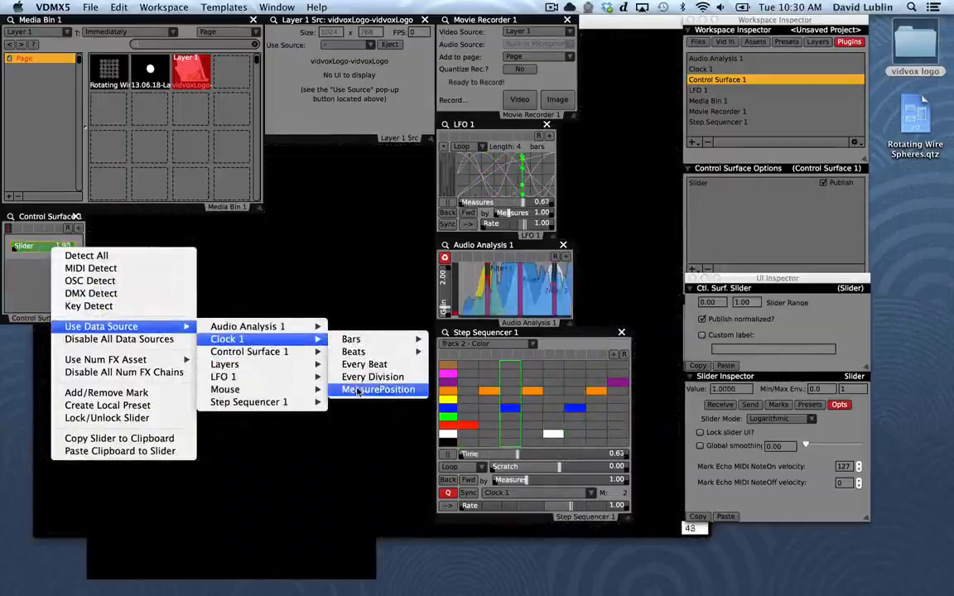
click(393, 388)
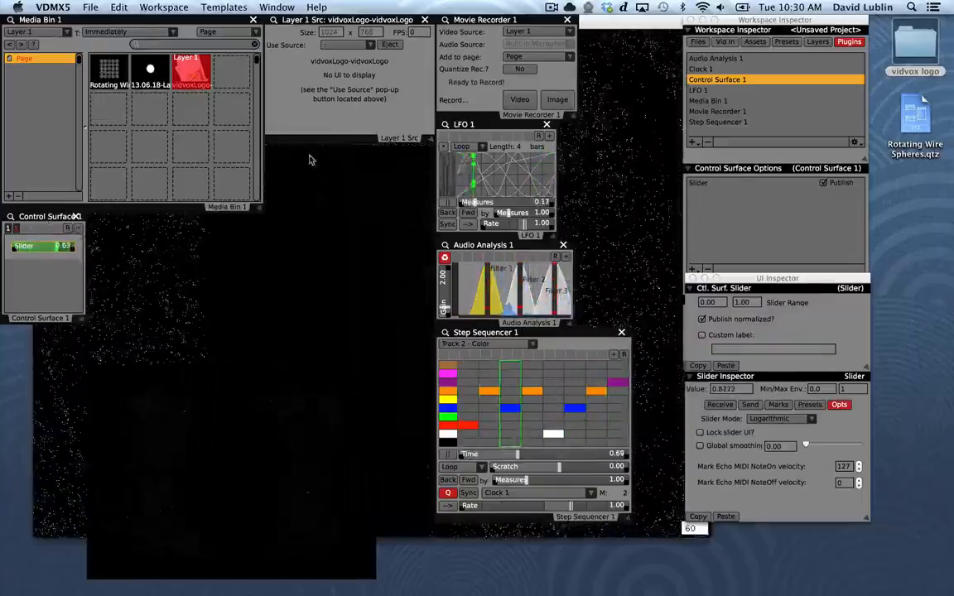
Record a video of Layer 1 while switching between the two Control Surface presets
click(520, 99)
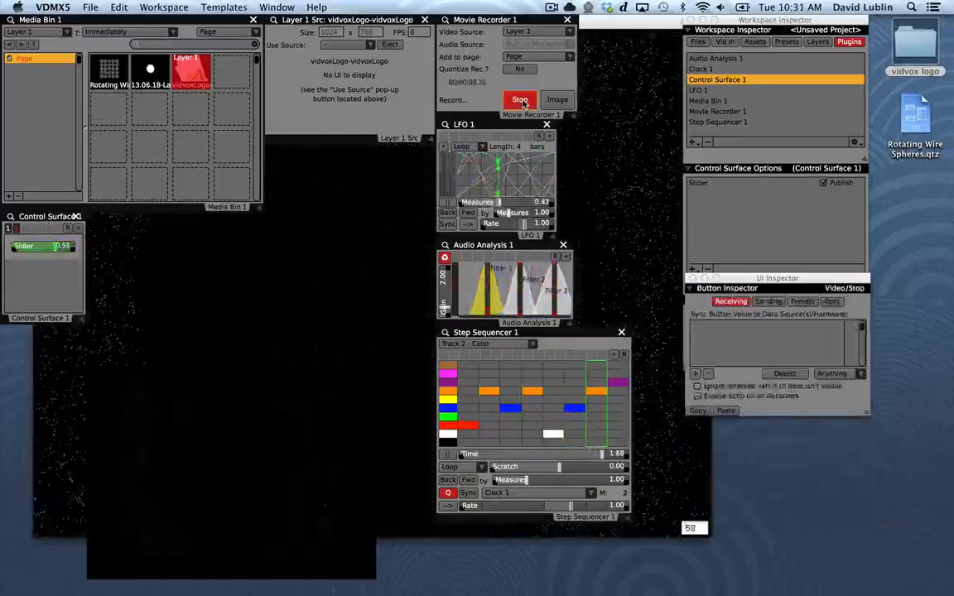
click(10, 228)
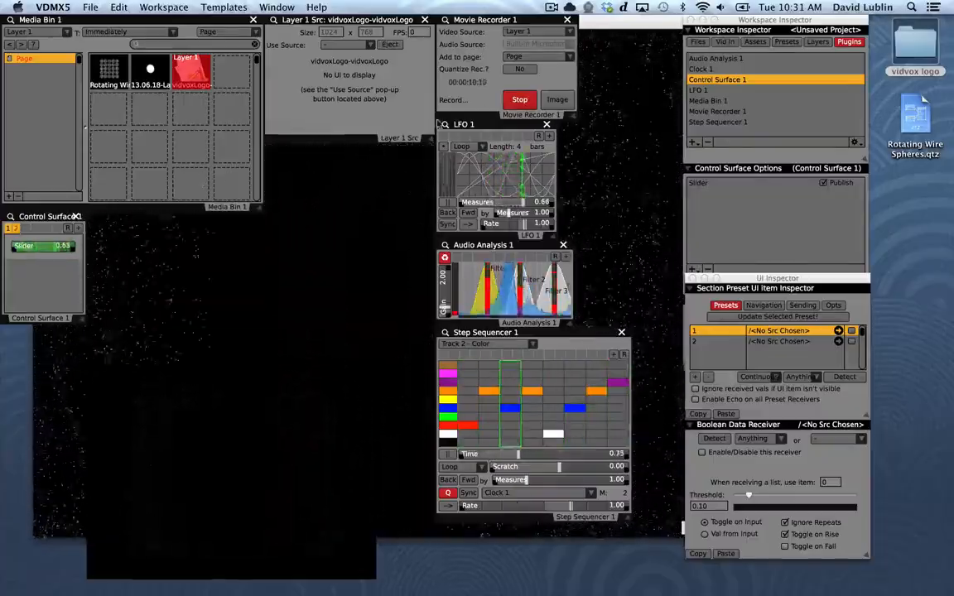
click(517, 100)
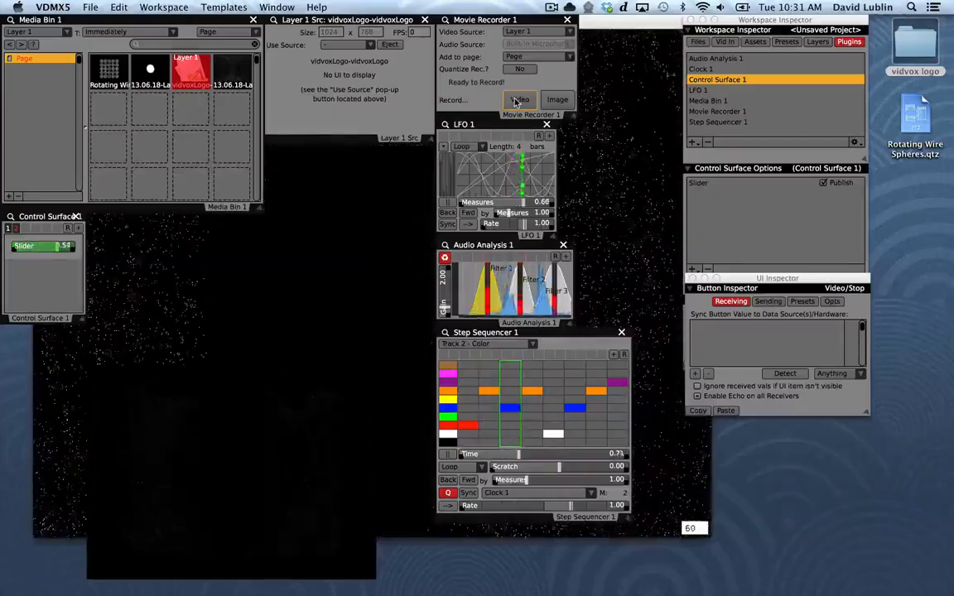
click(551, 7)
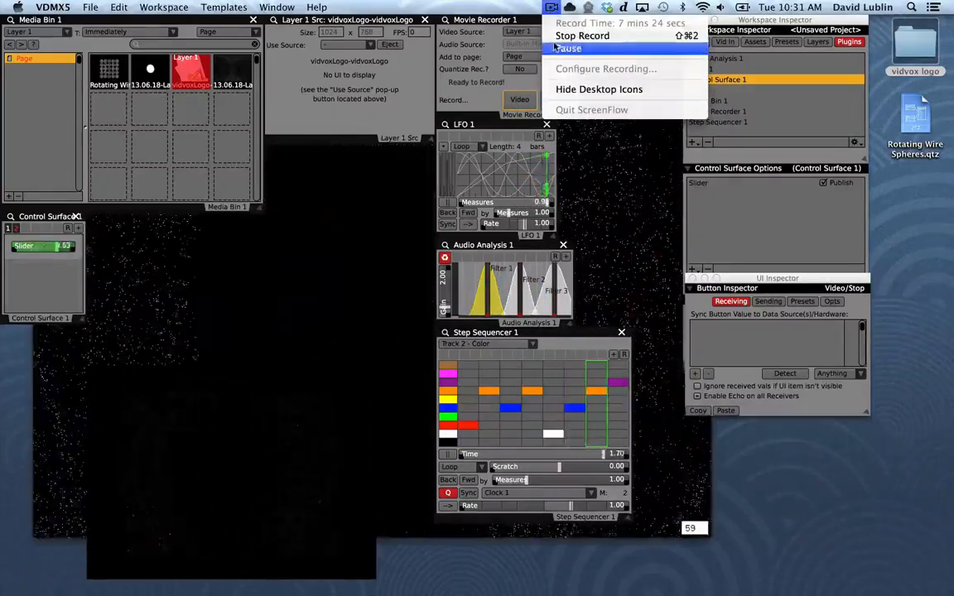
click(556, 40)
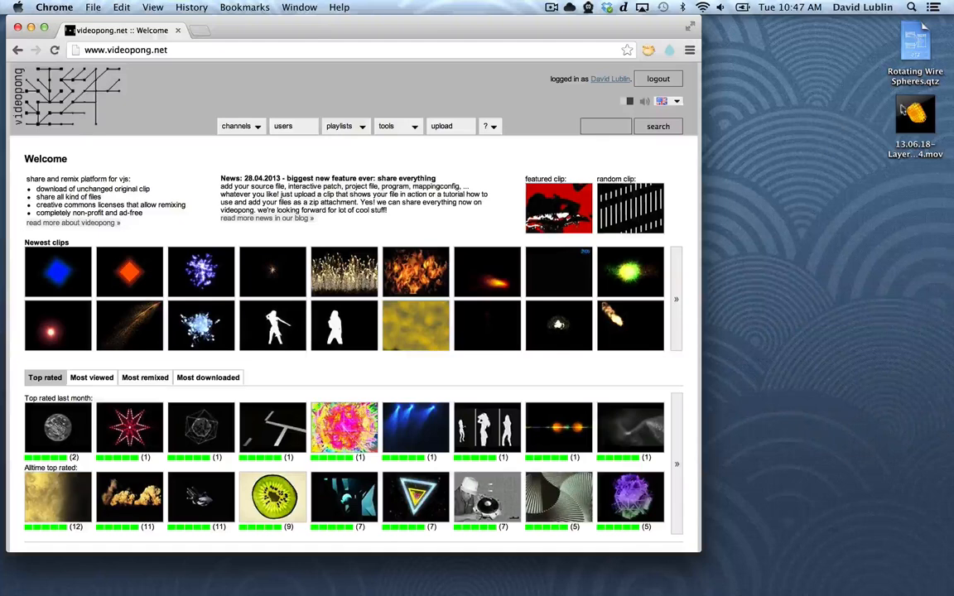
Open the recorded Layer 1 movie in QuickTime Player 7 and set its QuickTime Movie export to H.264 video compression
mouse_move(903, 106)
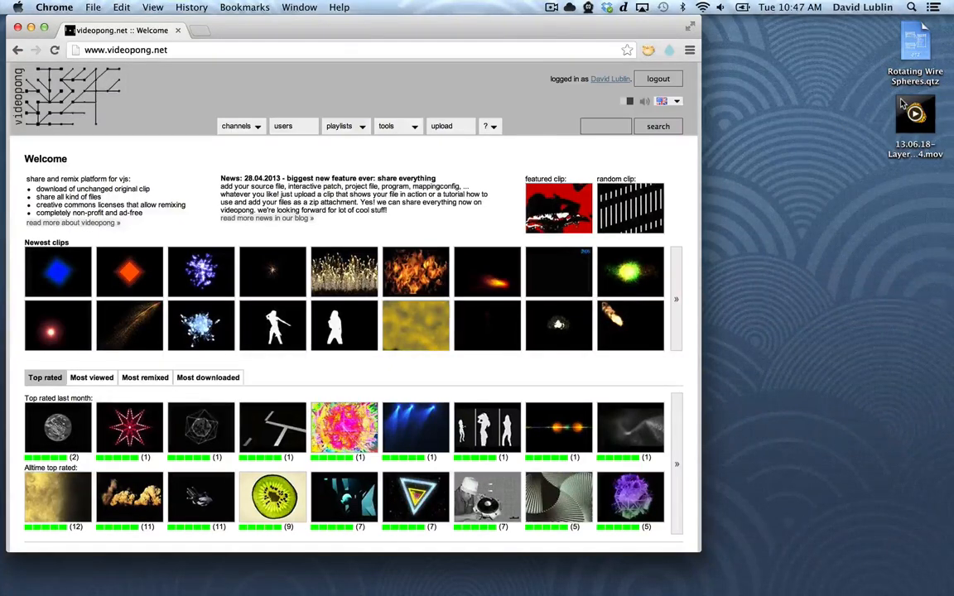
double_click(903, 106)
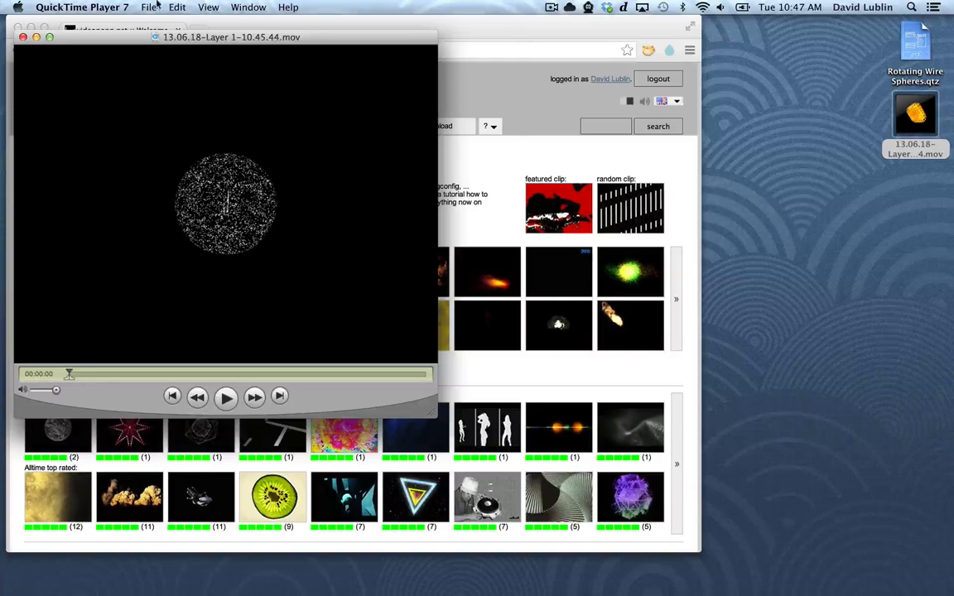
click(151, 7)
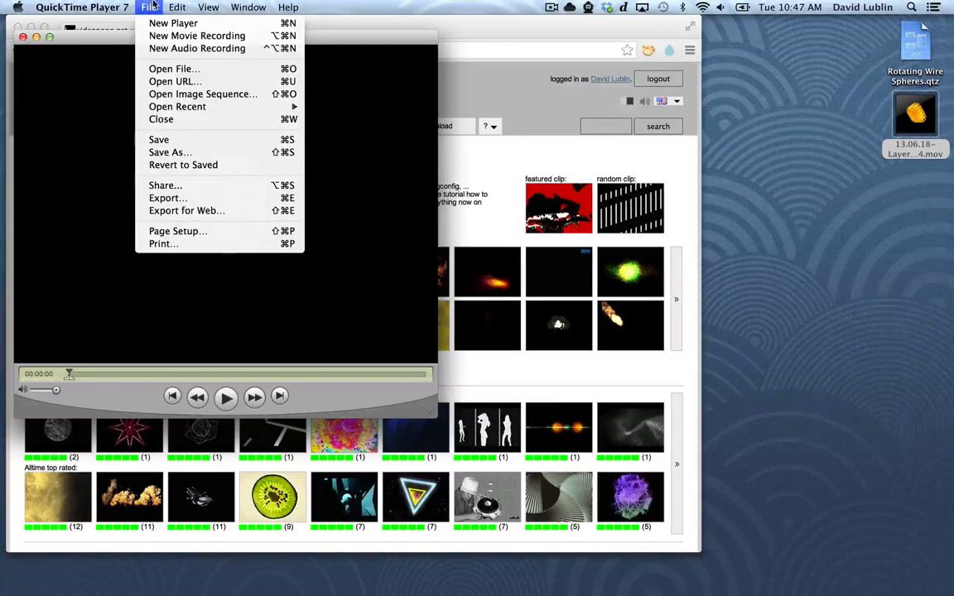
click(168, 198)
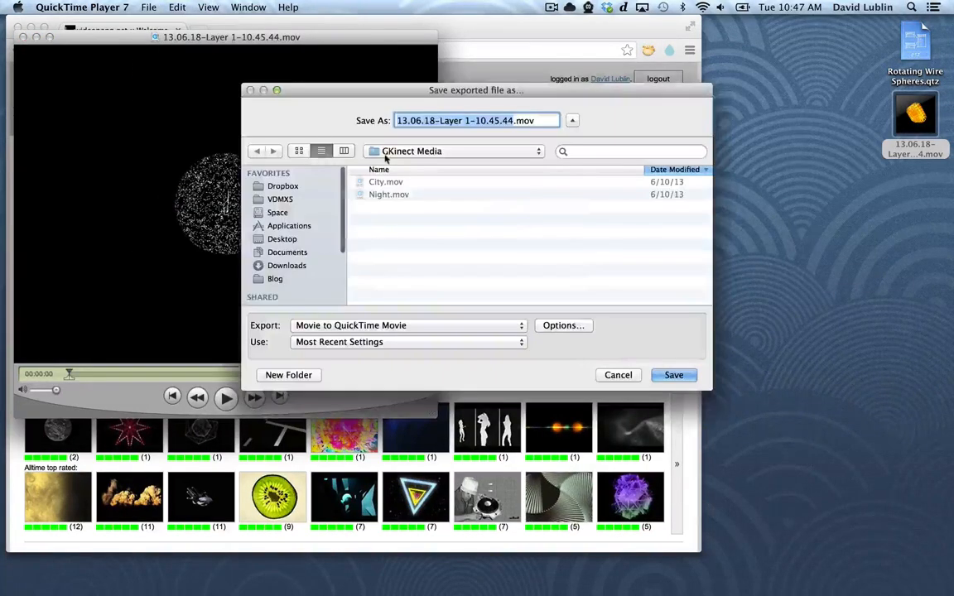
click(560, 325)
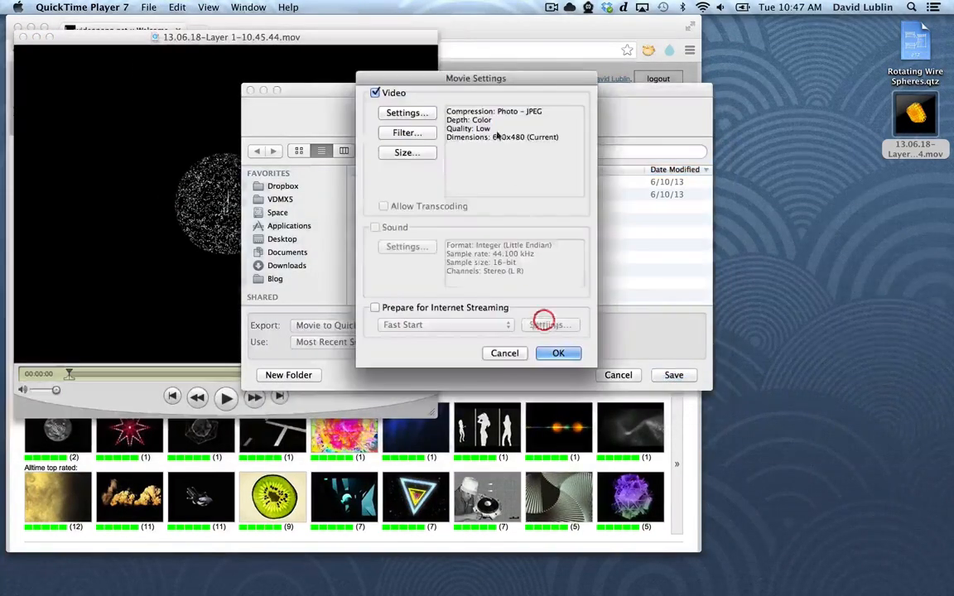
click(423, 112)
click(439, 88)
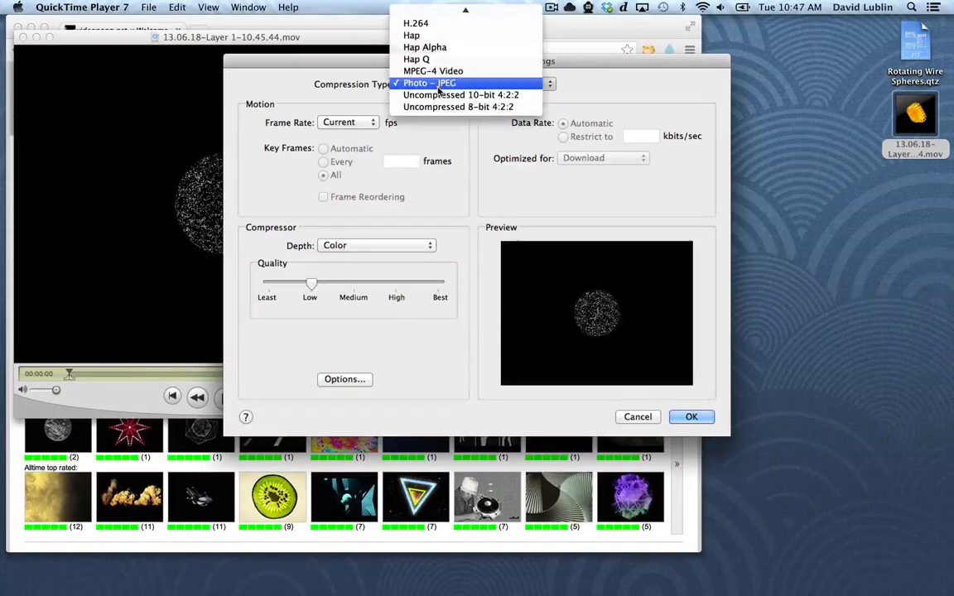
click(453, 24)
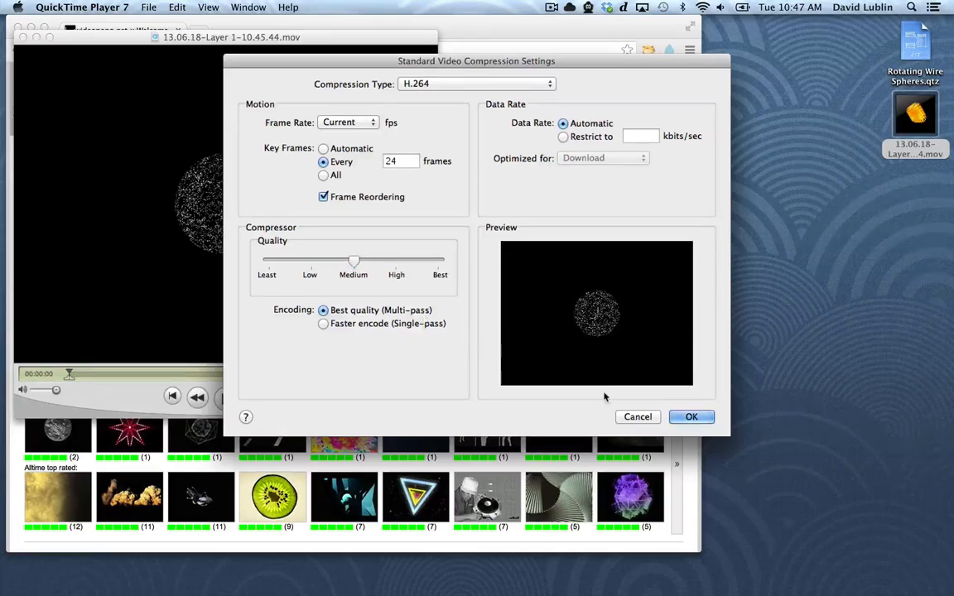
click(690, 416)
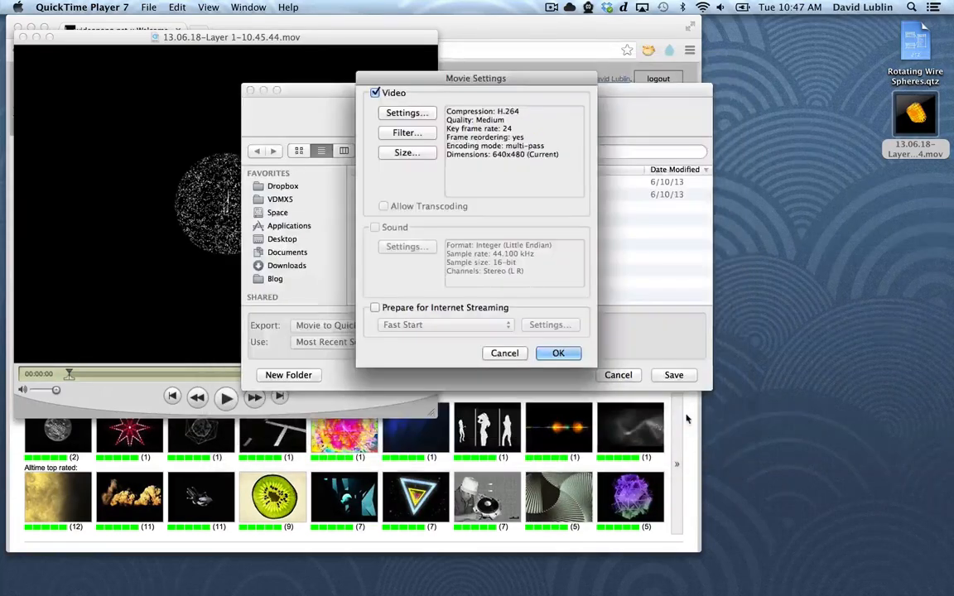
click(564, 353)
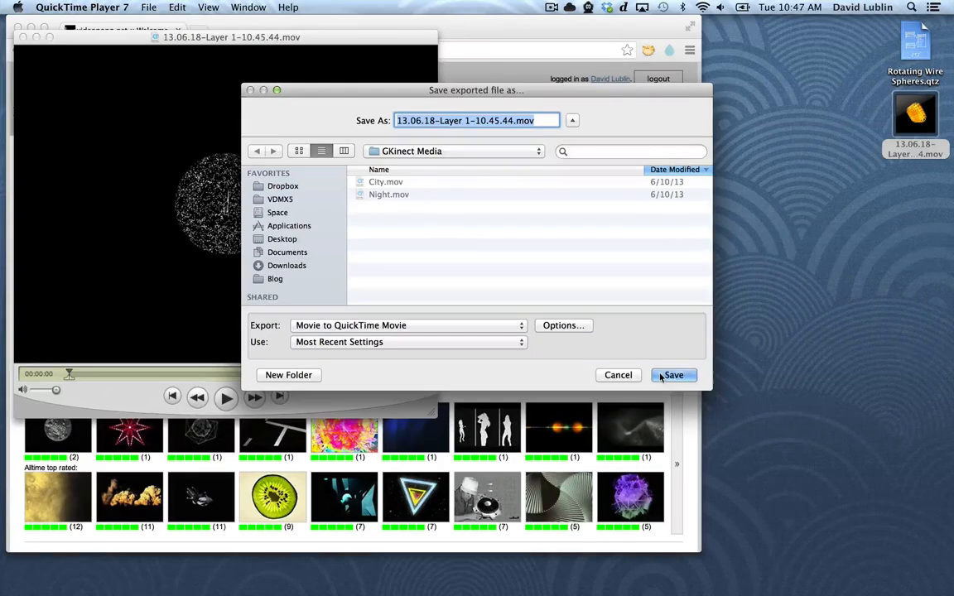
Export the movie to the Desktop as Sphere Example.mov and close the source movie
key(shift+super+d)
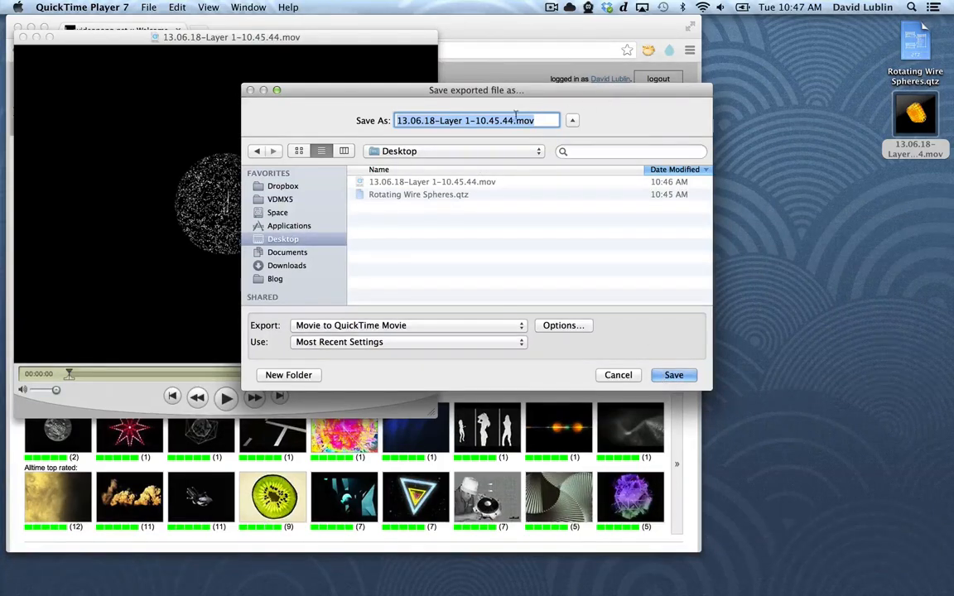
click(512, 121)
key(shift+Up)
text(Sphere )
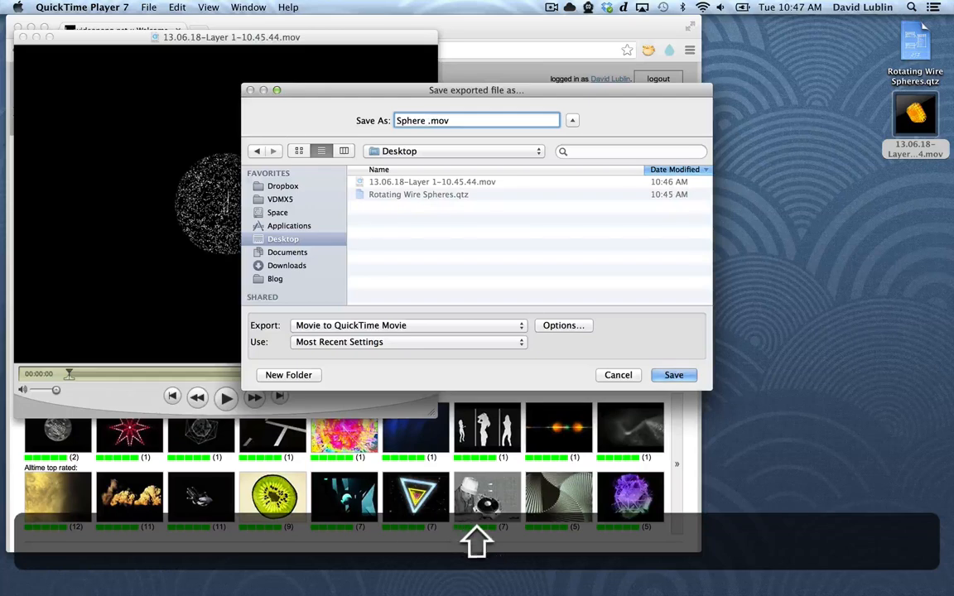
text(Example)
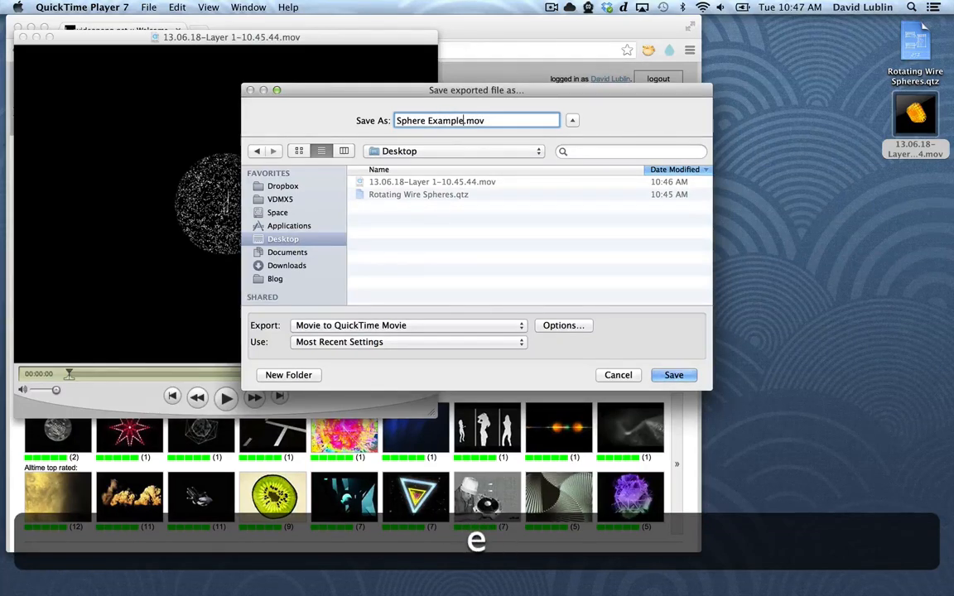
key(Return)
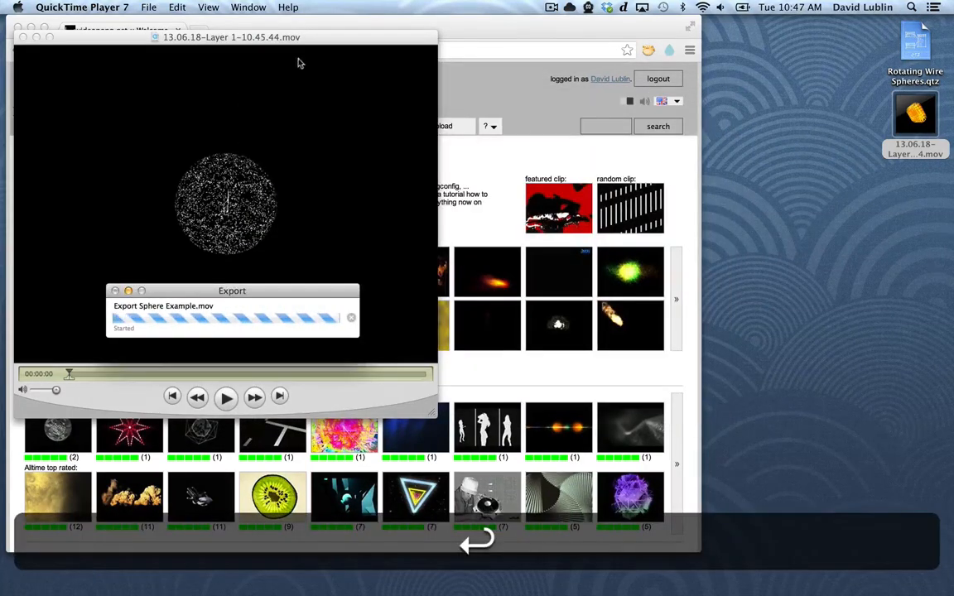
key(super+w)
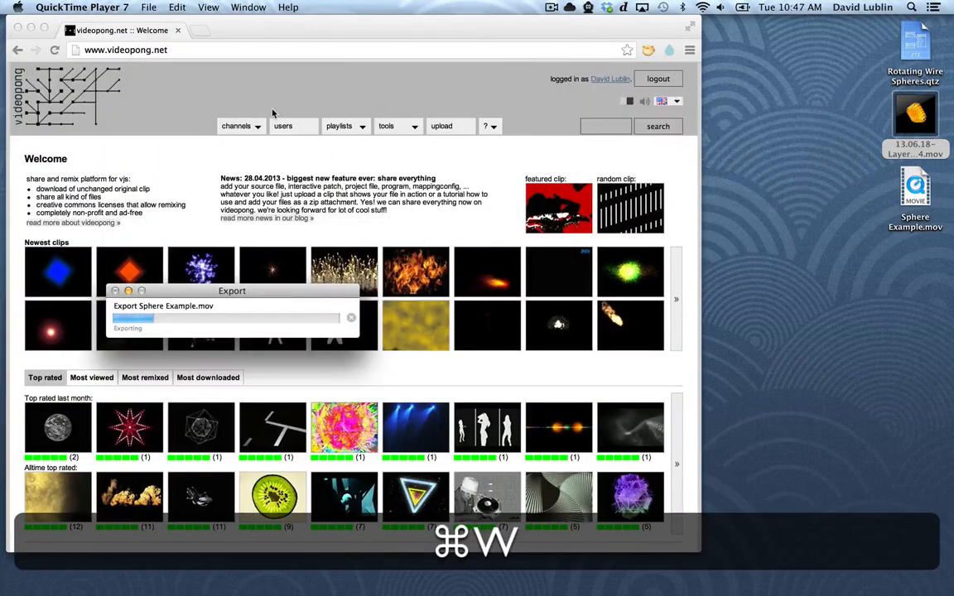
click(773, 169)
drag(324, 291, 475, 317)
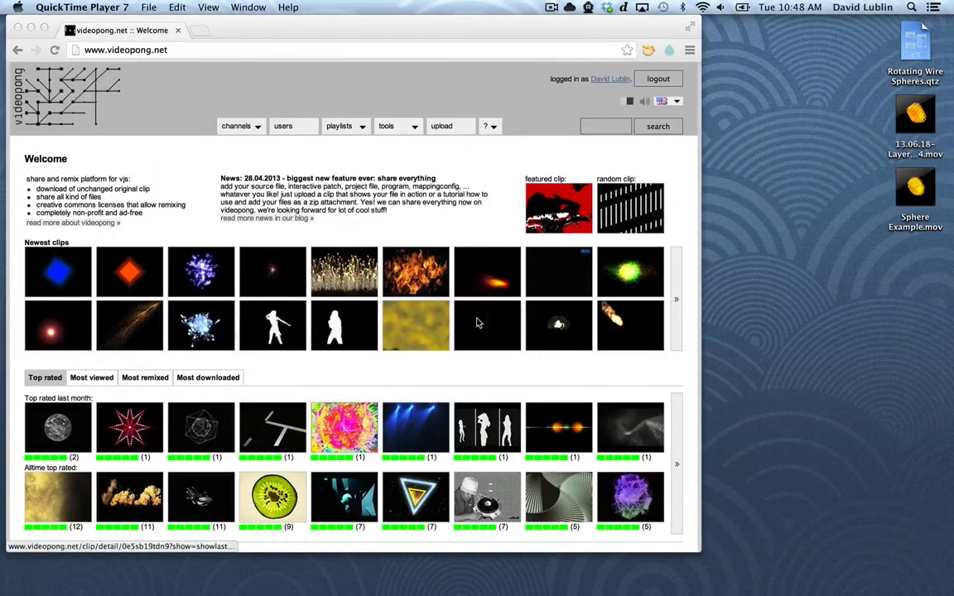
Check the file size of Sphere Example.mov on the desktop in its file info
click(915, 189)
key(super+i)
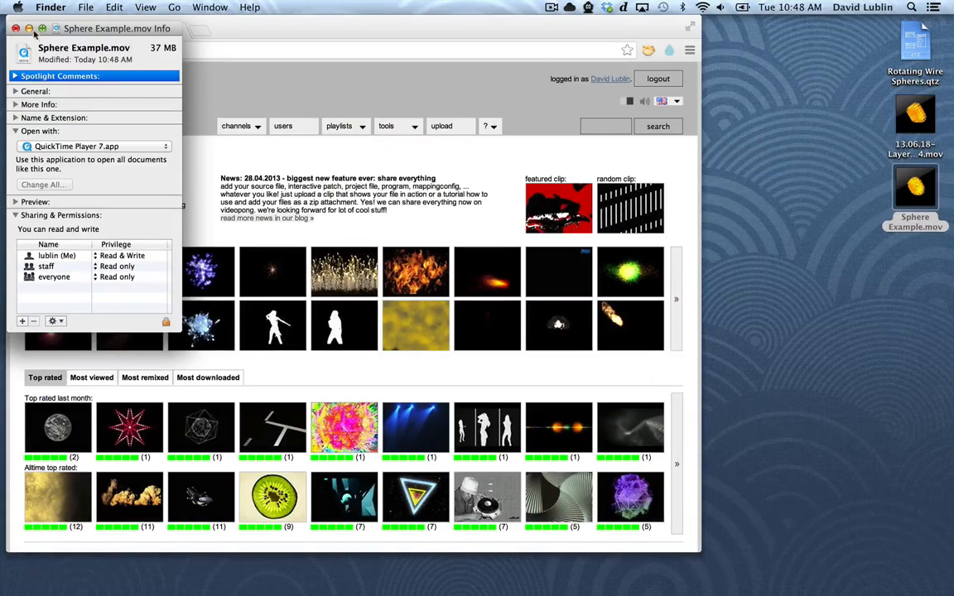
click(16, 29)
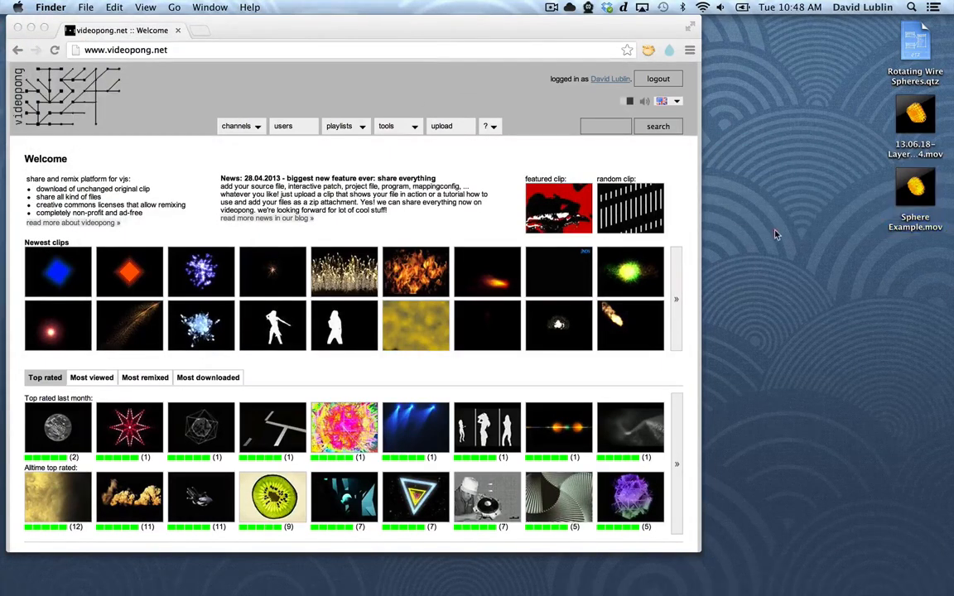
Open videopong.net's upload page in Chrome and choose Sphere Example.mov from the Desktop as the movie to upload
click(682, 173)
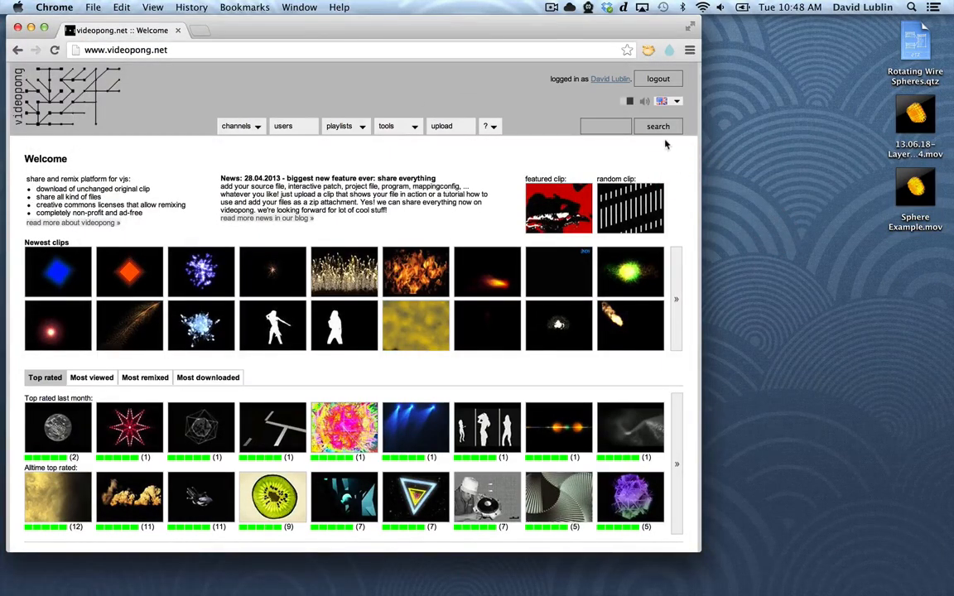
click(447, 126)
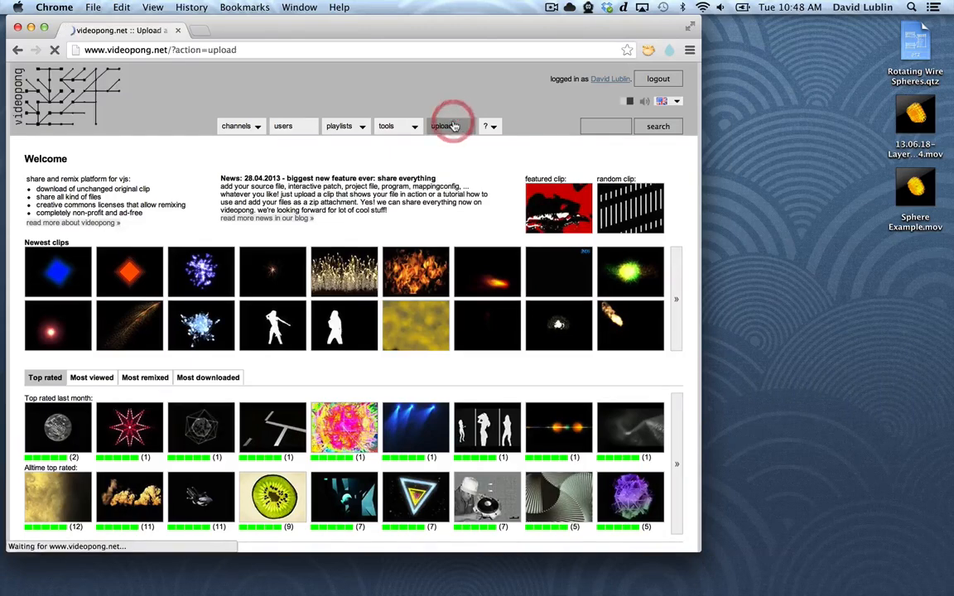
click(103, 251)
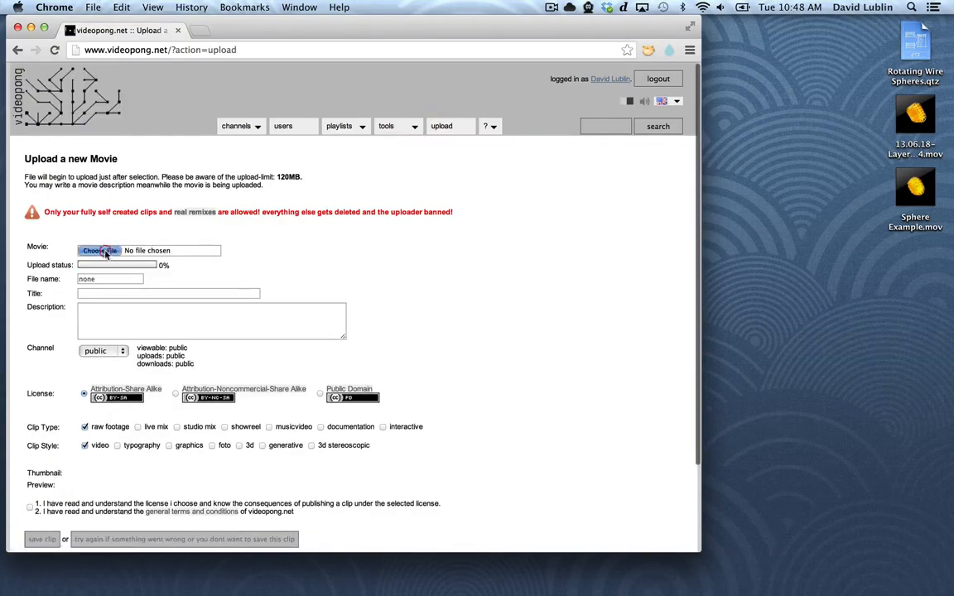
click(244, 108)
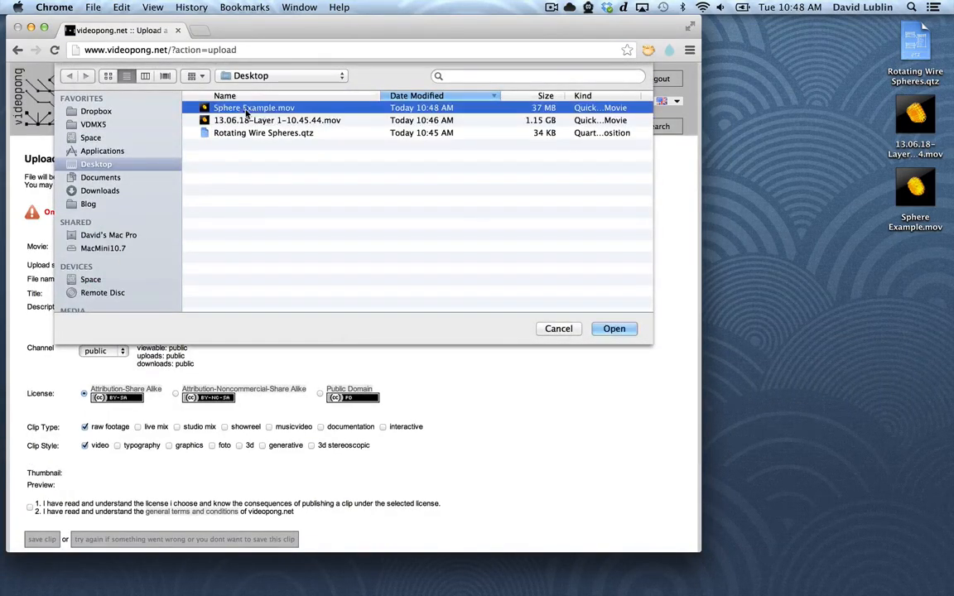
click(614, 329)
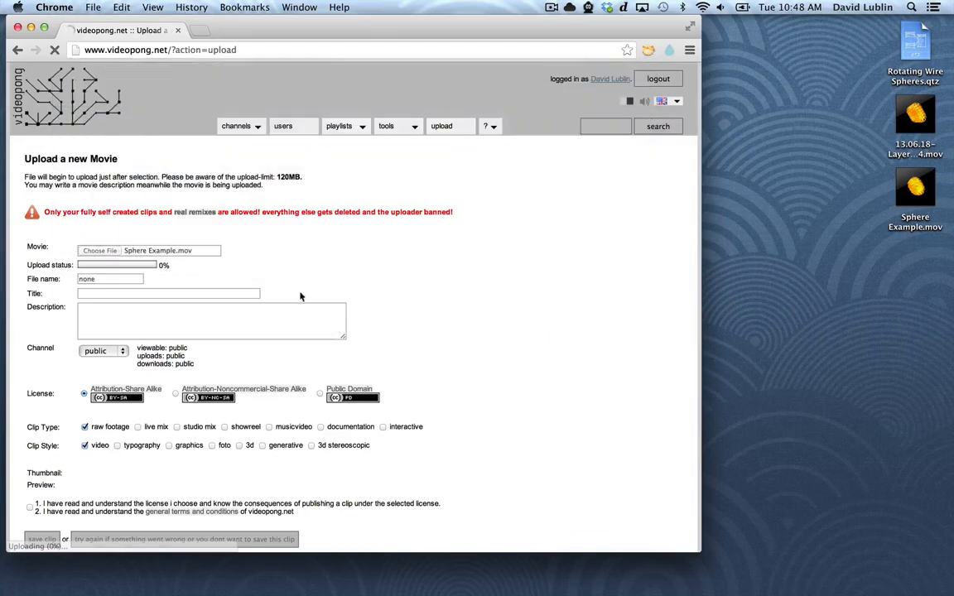
Title the uploaded clip "Rotating Wire Spheres Quartz Composer"
click(115, 282)
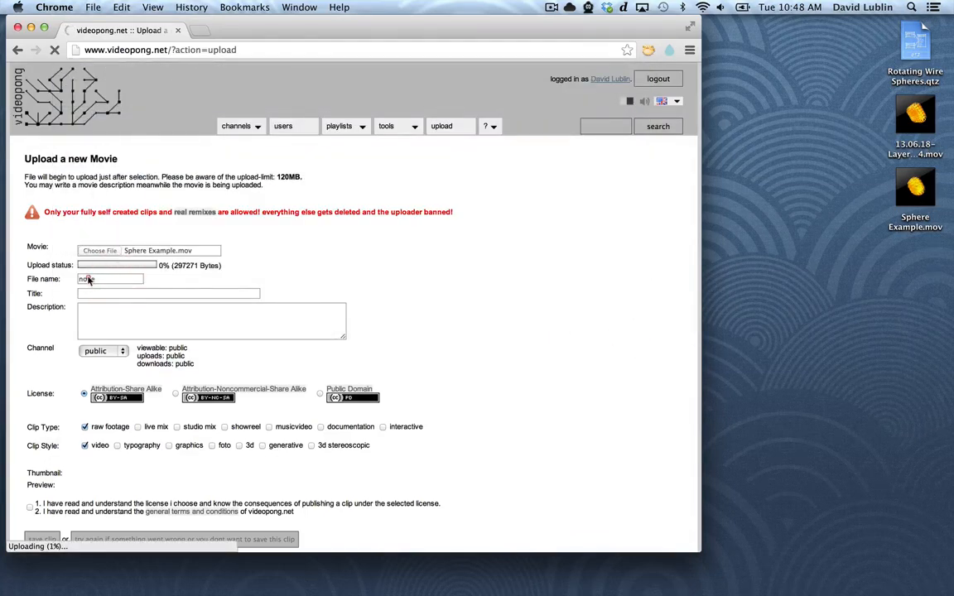
click(90, 279)
click(127, 295)
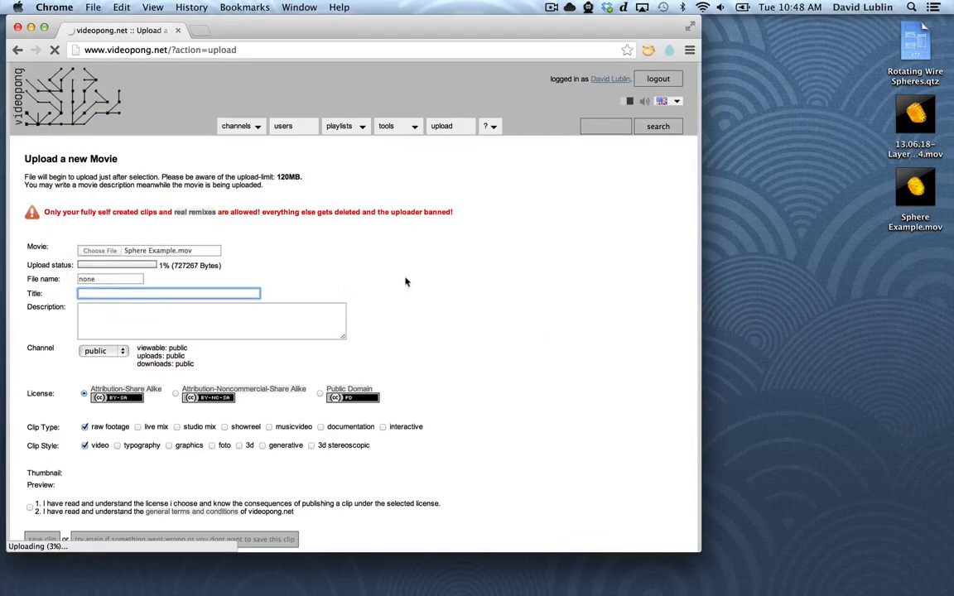
text(Rotating W)
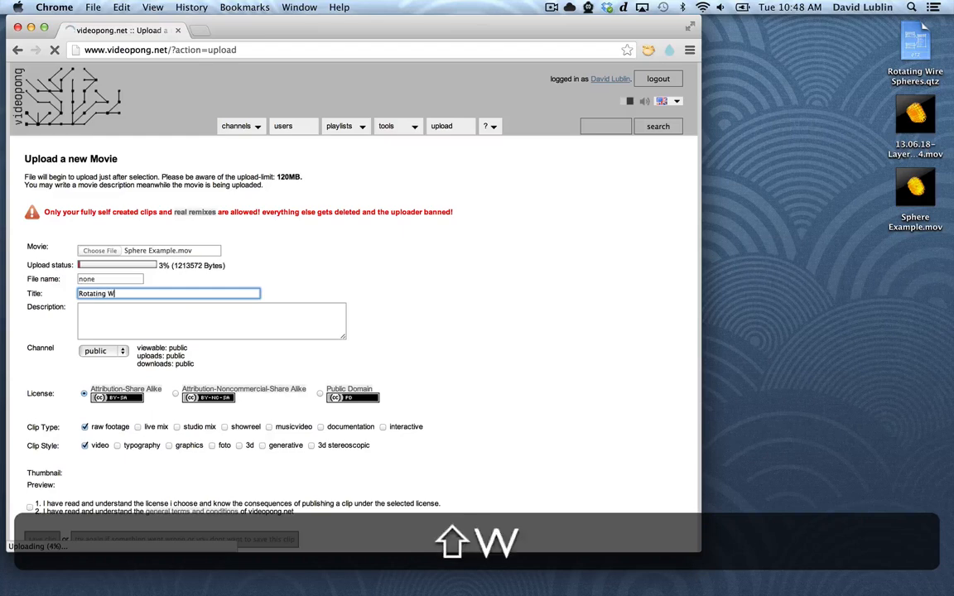
text(ire Spher)
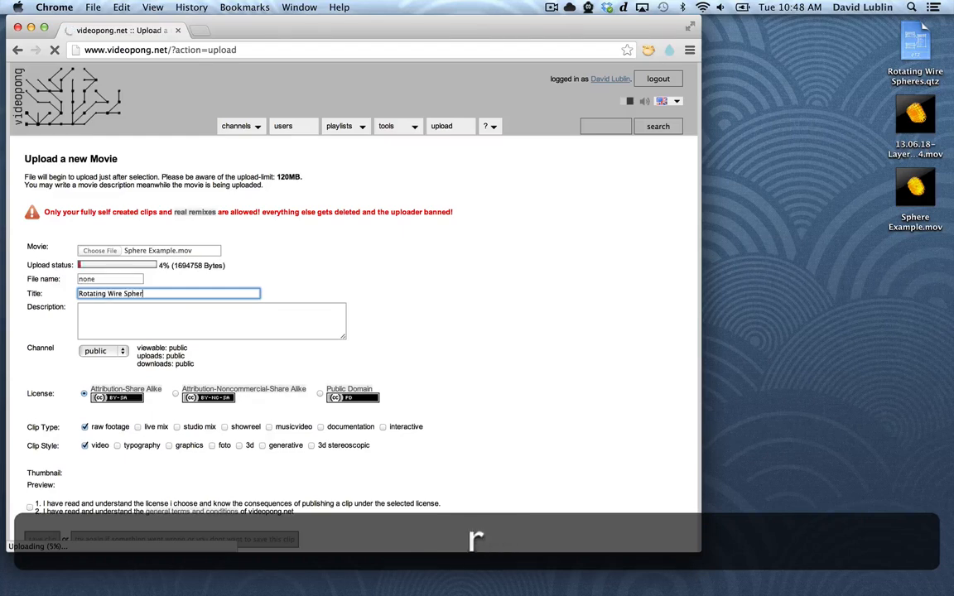
text(es I)
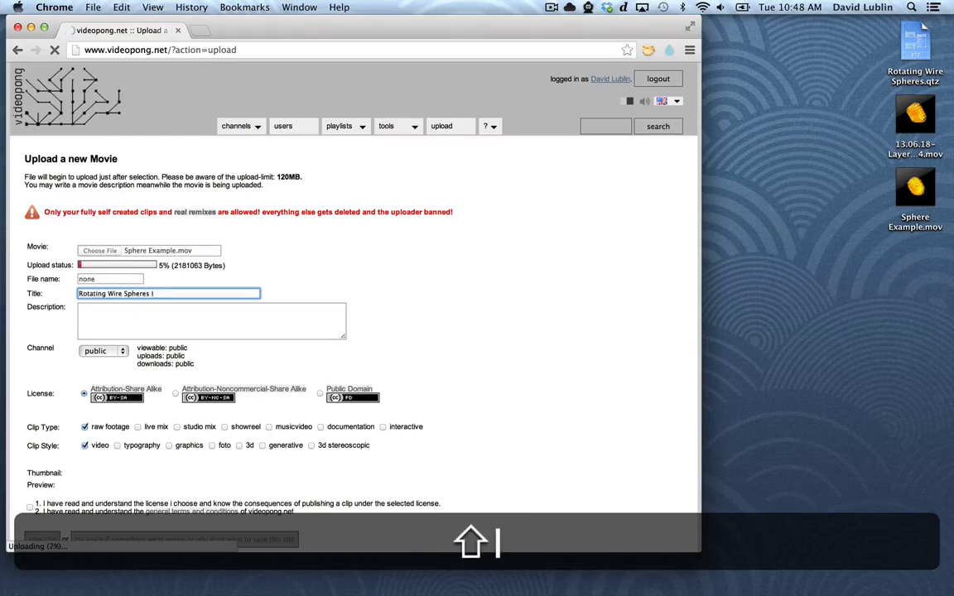
key(BackSpace)
text(Quartz Comp)
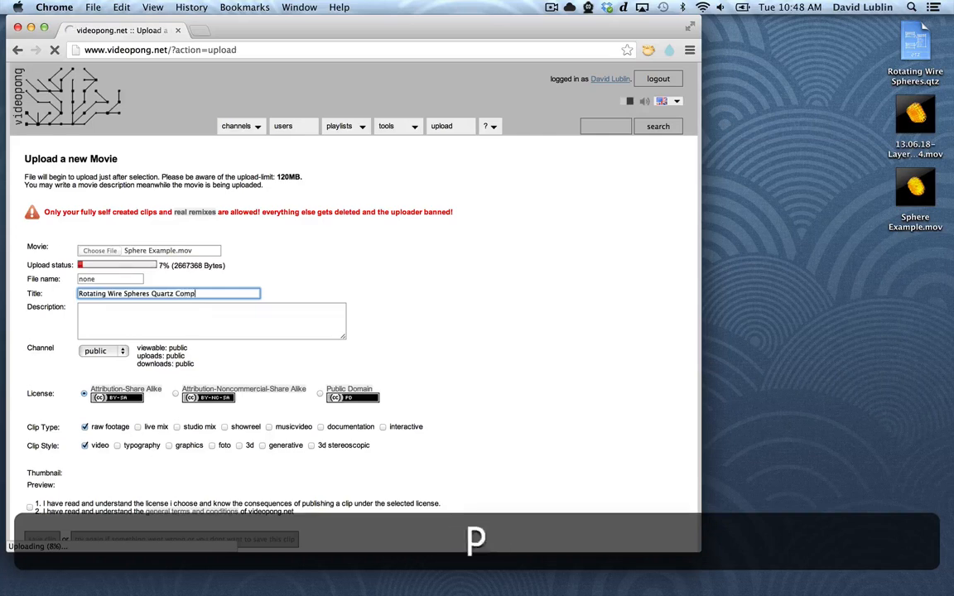
text(oser)
key(Tab)
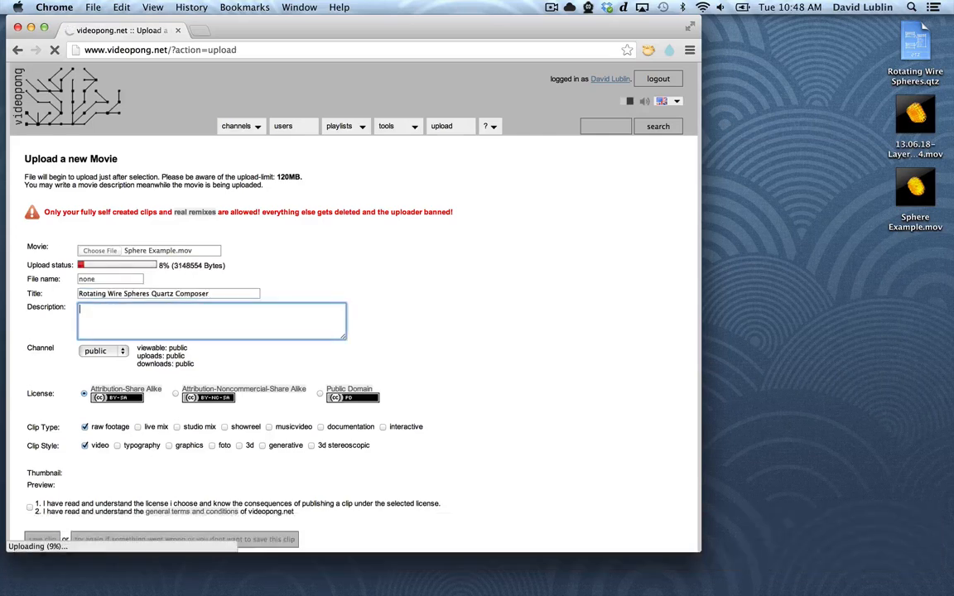
key(shift)
key(shift)
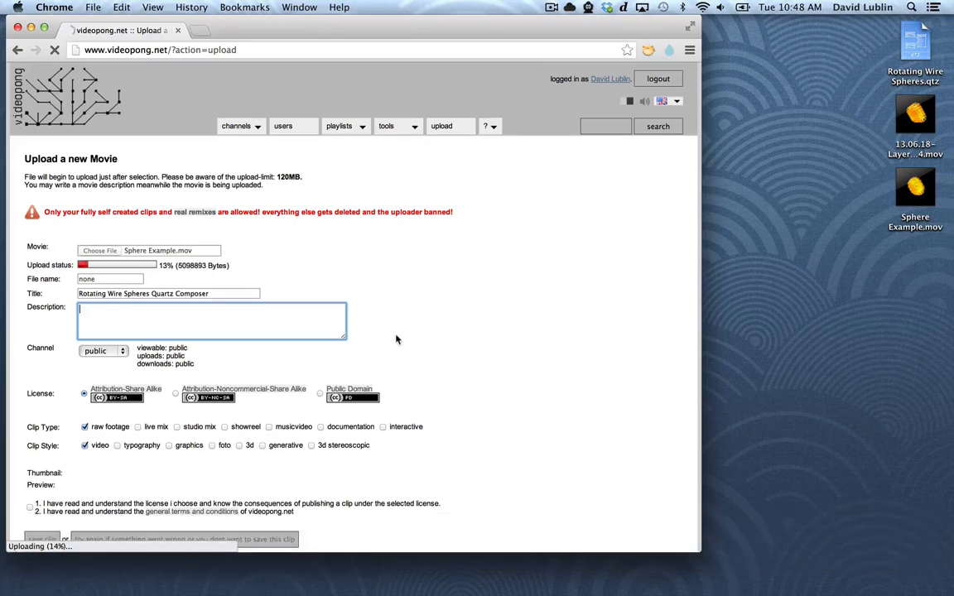
Set the clip type to interactive only and the clip style to 3d and generative, clearing raw footage and video
click(383, 427)
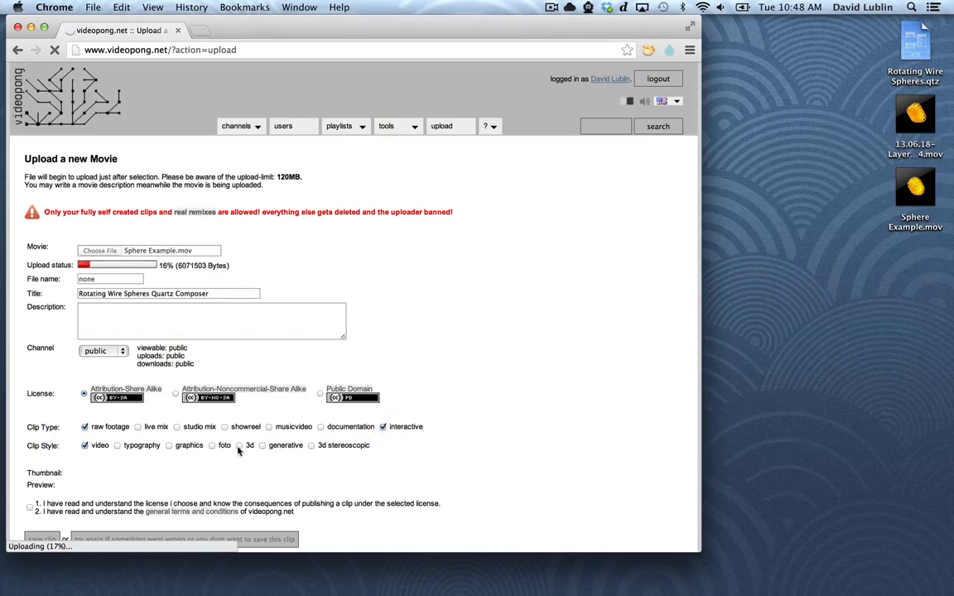
click(261, 445)
click(84, 446)
click(85, 427)
Enter the clip description "Control several wireframe spheres in space with parameters!"
click(246, 315)
scroll(496, 379, down, 2)
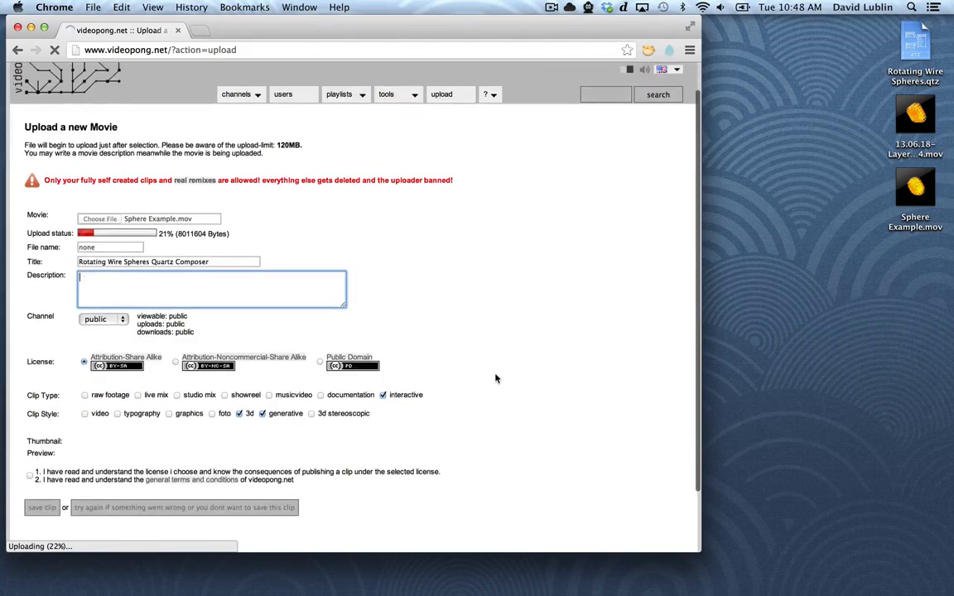
text(Control several wireframe spheres in space with parameters!)
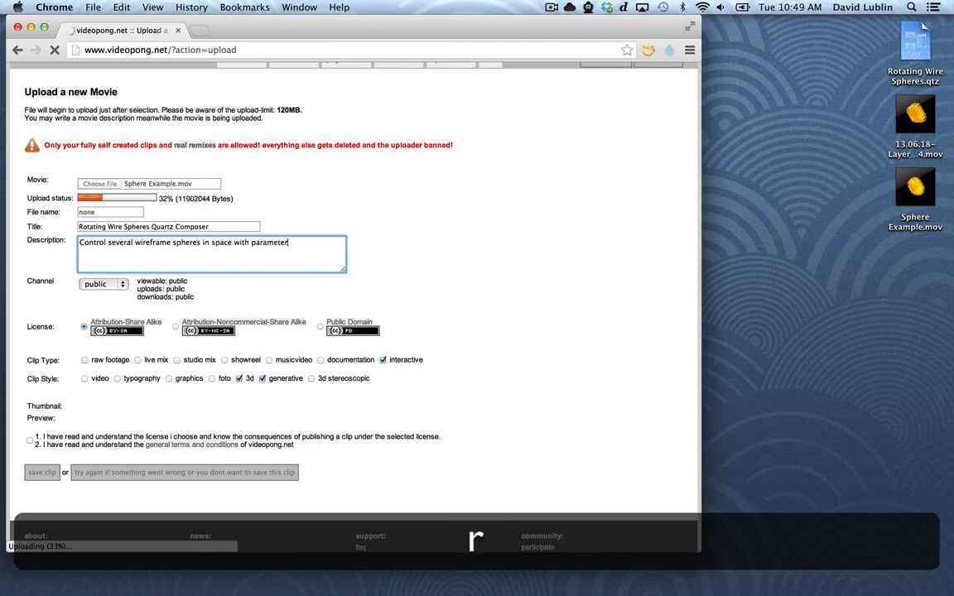
Accept the license and general terms statements and choose the Public Domain license for the clip
click(29, 440)
click(319, 327)
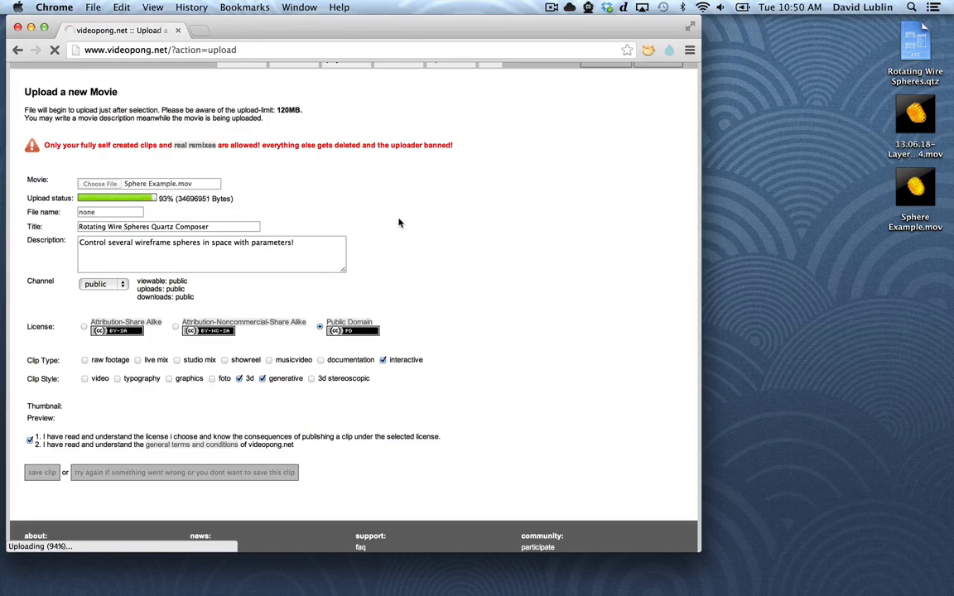
scroll(462, 316, down, 1)
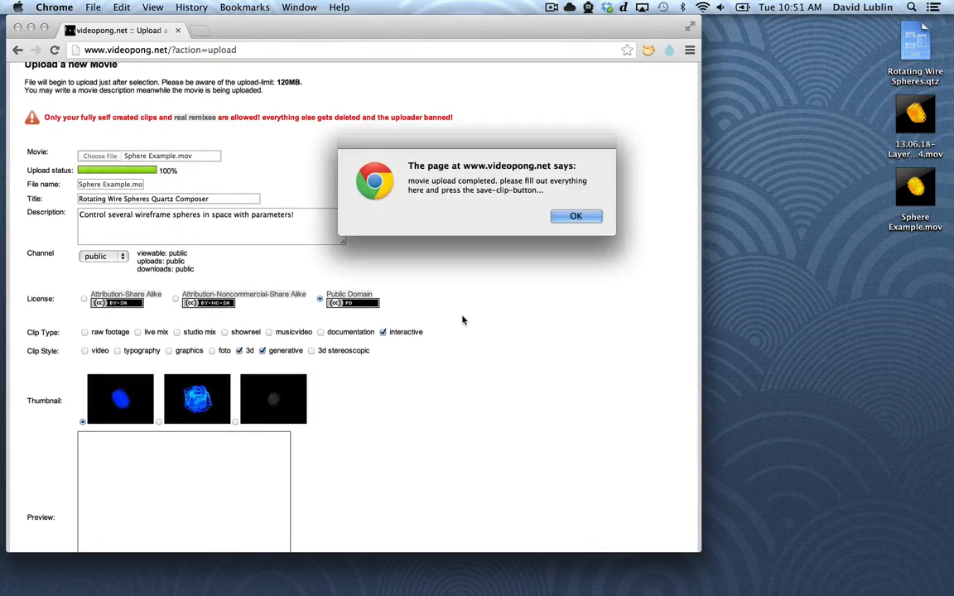
Dismiss the upload-completed notice, choose the second thumbnail showing the large blue wireframe sphere, and save the clip
click(576, 216)
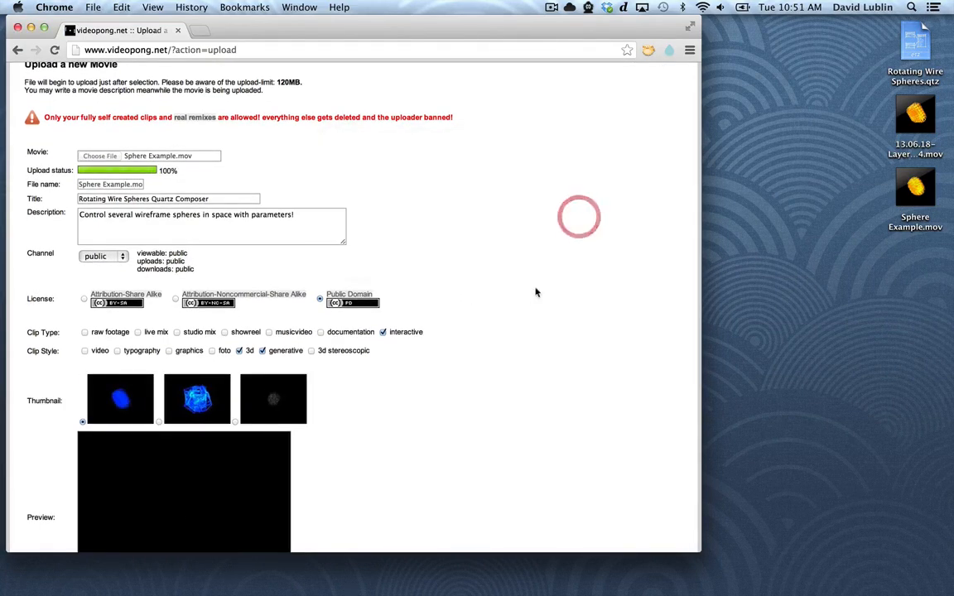
scroll(535, 293, down, 5)
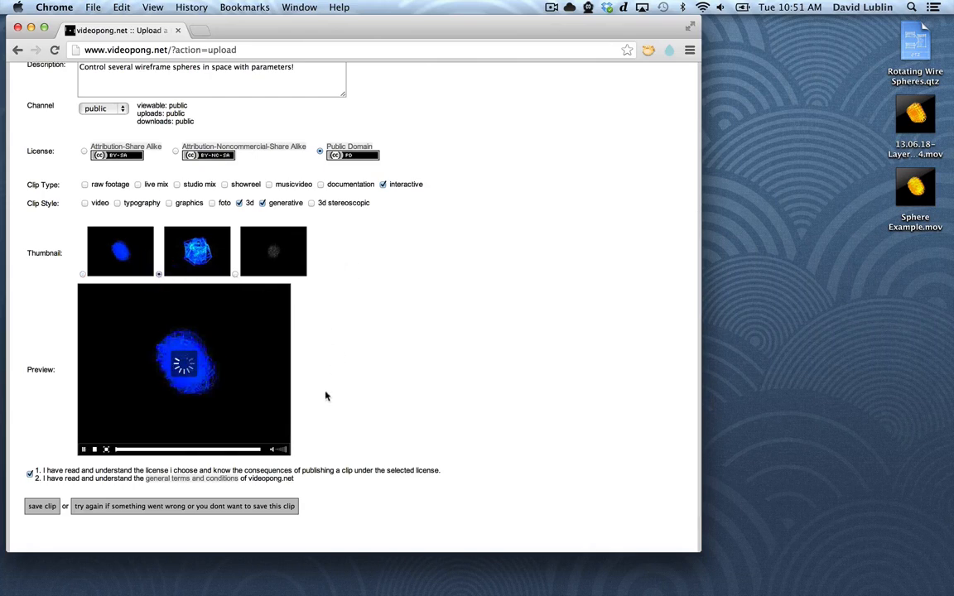
scroll(385, 409, down, 2)
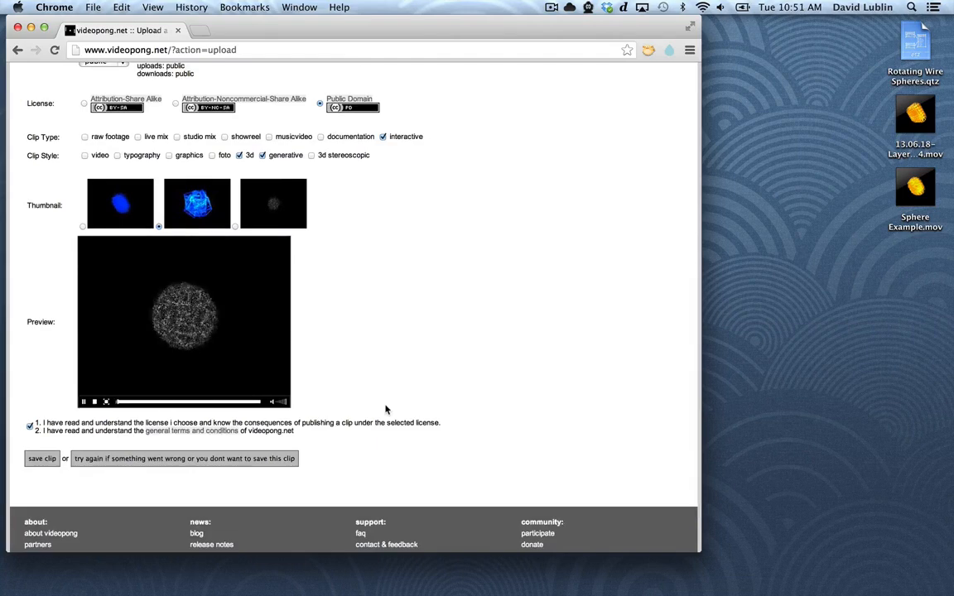
click(41, 460)
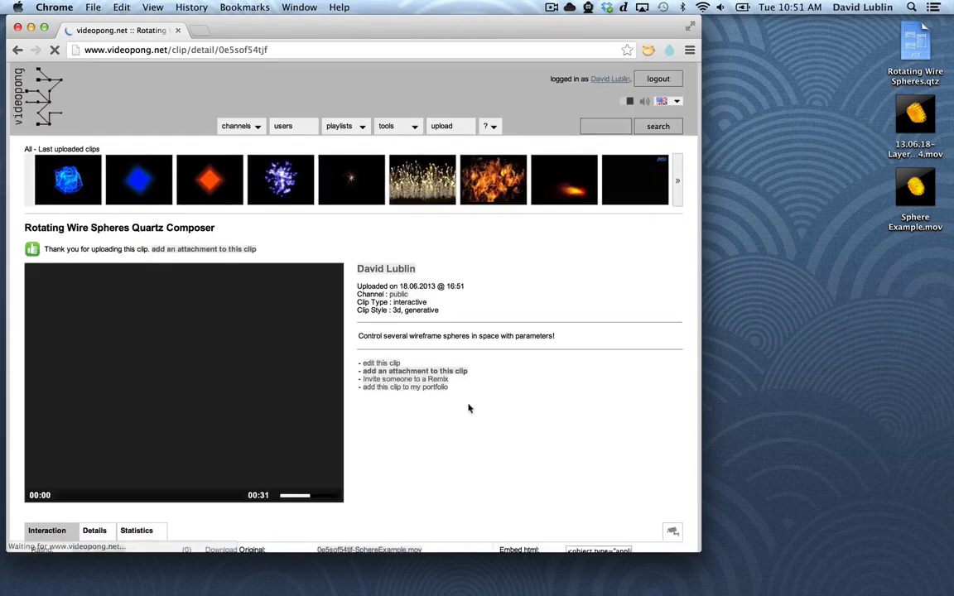
Open the form for adding an attachment to the saved clip and look over its fields and attachment types
scroll(513, 442, down, 1)
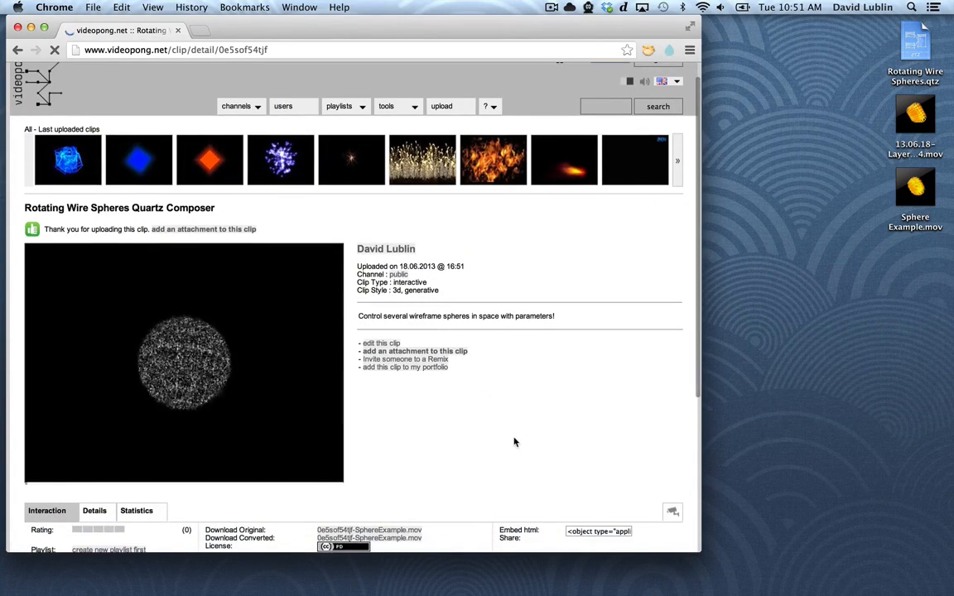
click(461, 354)
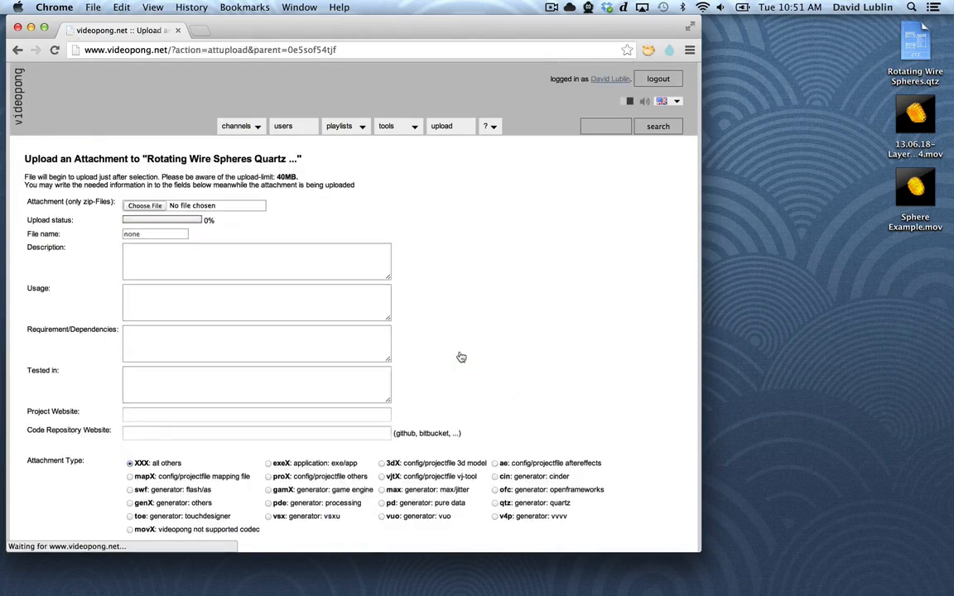
scroll(459, 356, down, 2)
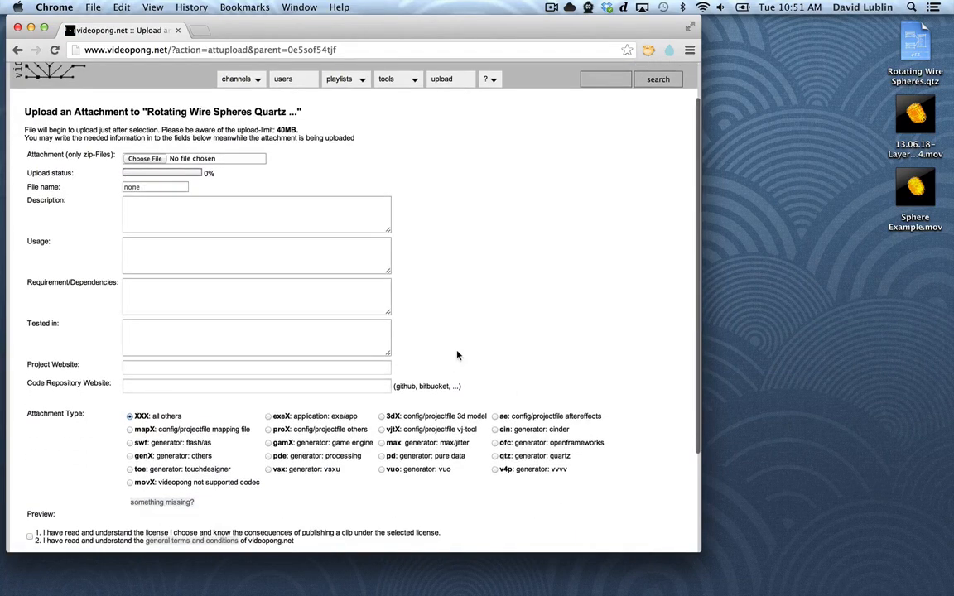
scroll(456, 355, down, 4)
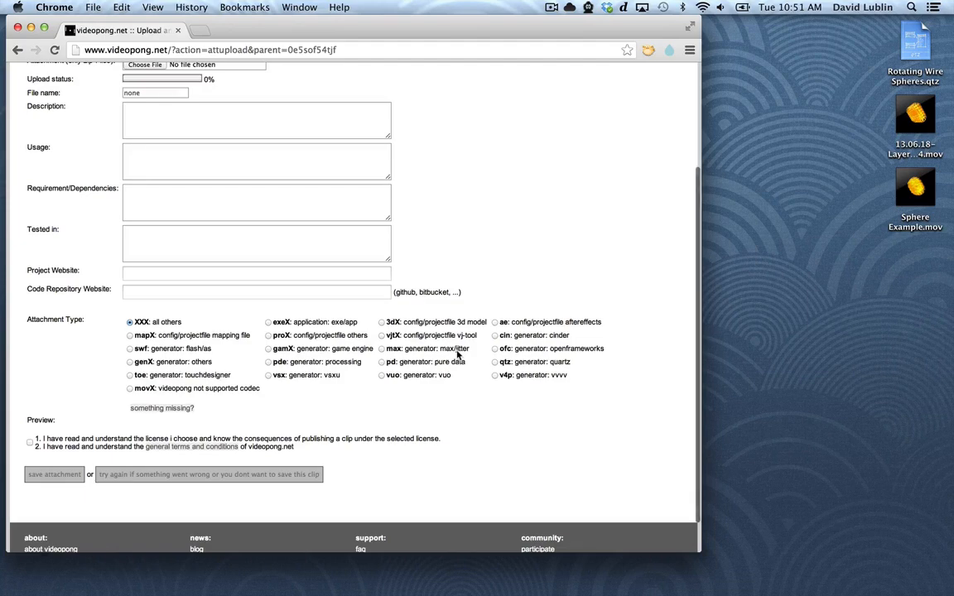
click(374, 292)
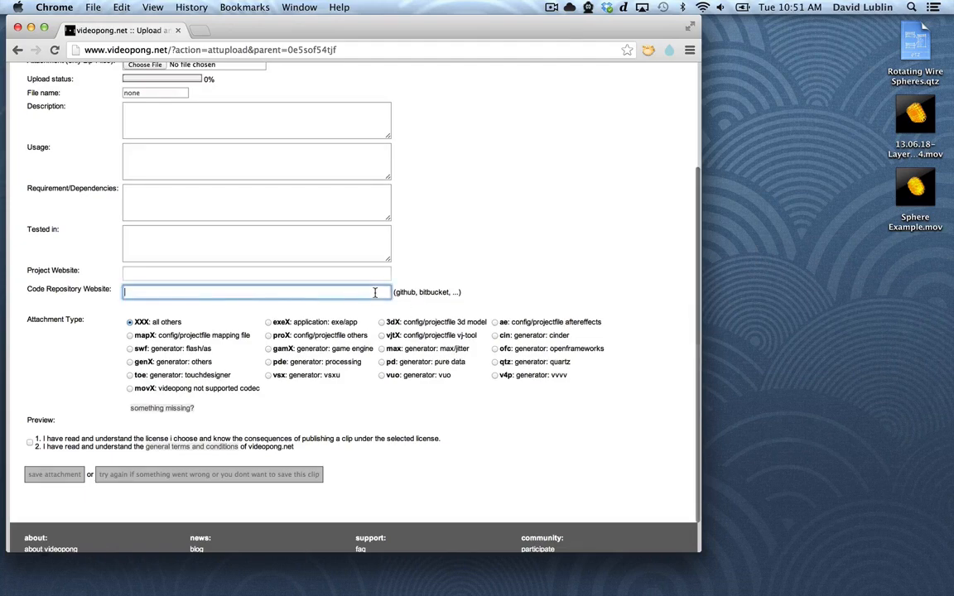
click(346, 272)
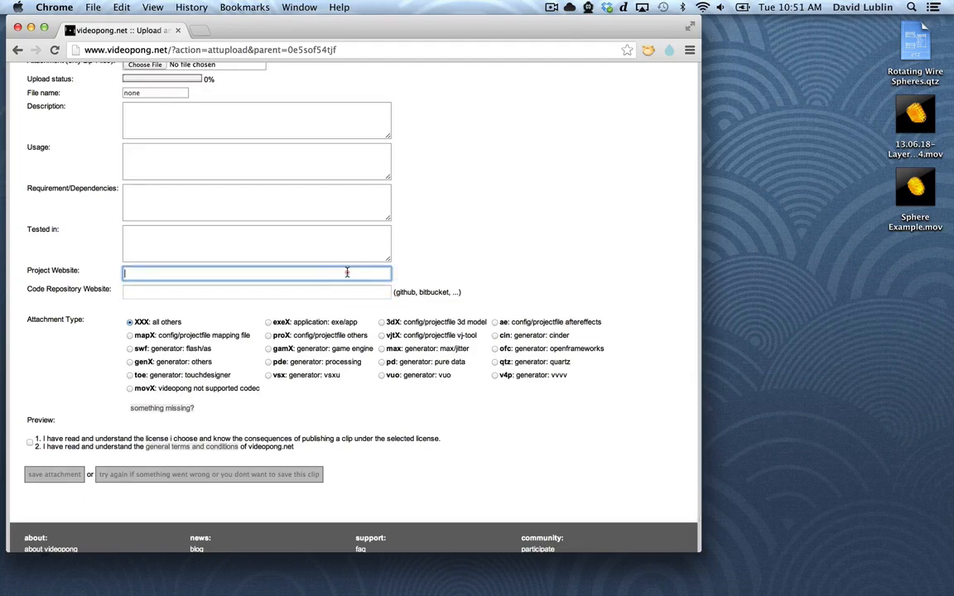
scroll(443, 241, up, 3)
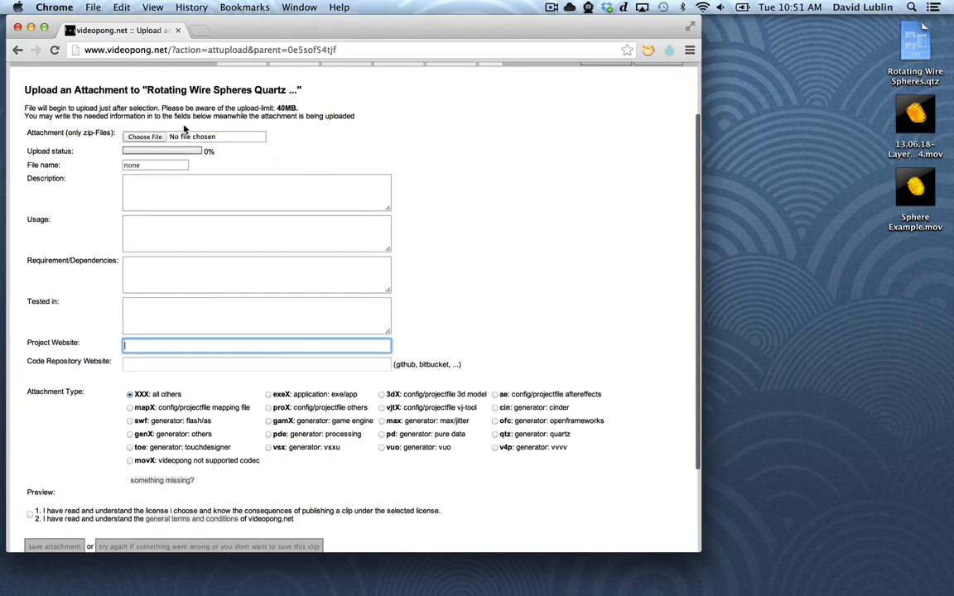
Switch to Finder and compress Rotating Wire Spheres.qtz on the desktop into a zip archive
click(876, 149)
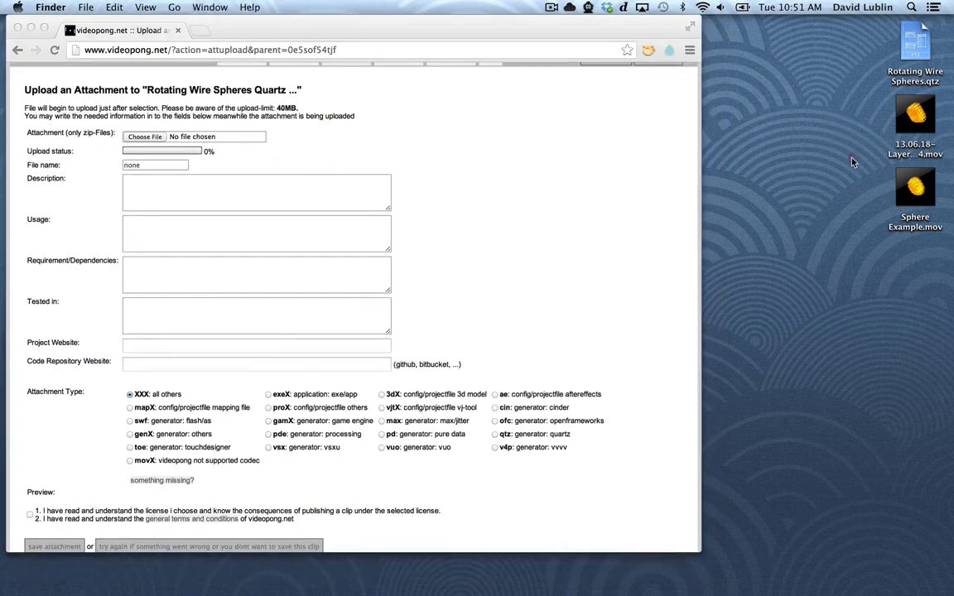
right_click(914, 52)
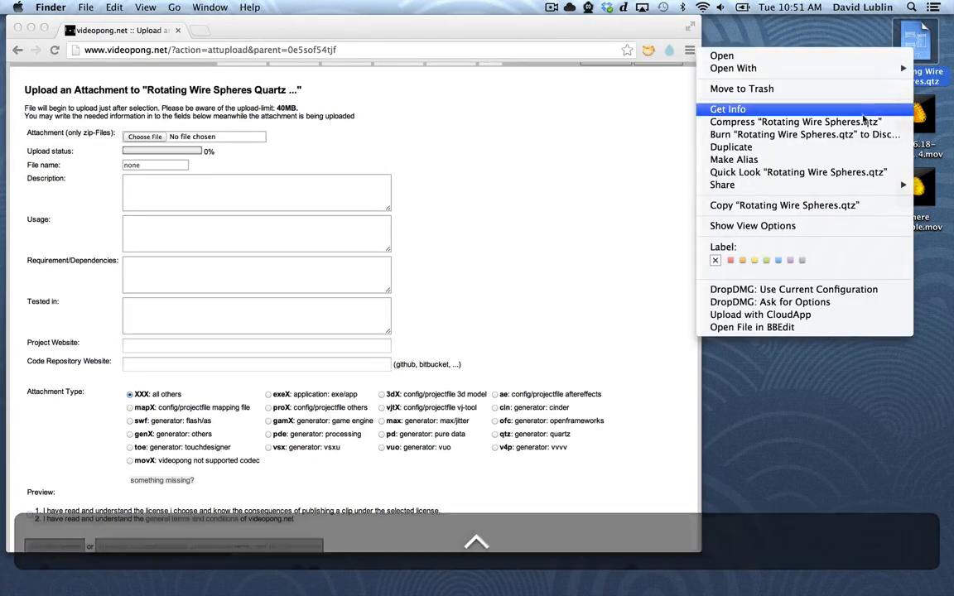
click(861, 122)
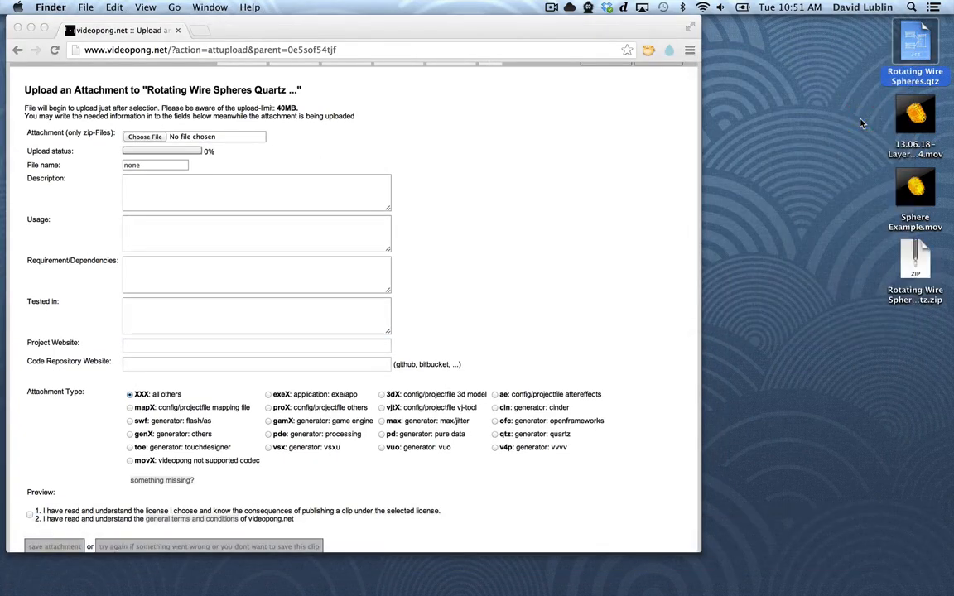
Back in Chrome, upload Rotating Wire Spheres.qtz.zip as the clip's attachment and dismiss the completion notice
click(430, 140)
click(137, 137)
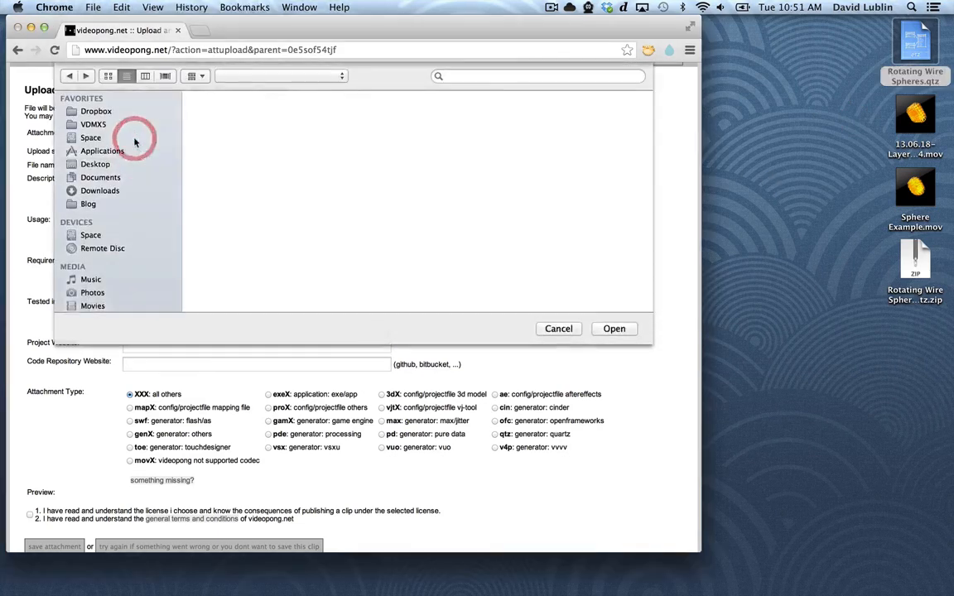
click(271, 109)
key(Return)
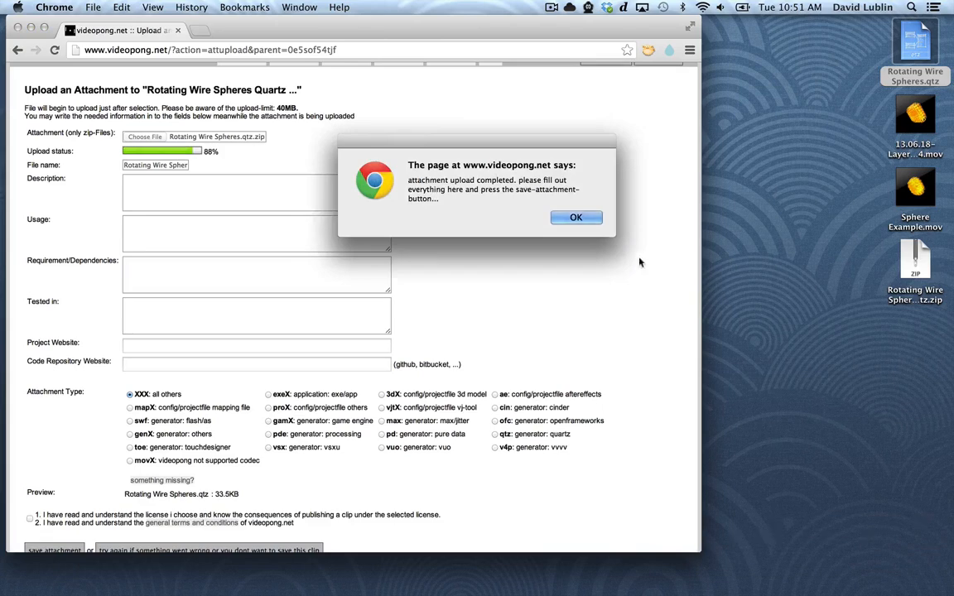
click(586, 218)
Enter the attachment description "Variation on VDMX cubes patch"
click(359, 196)
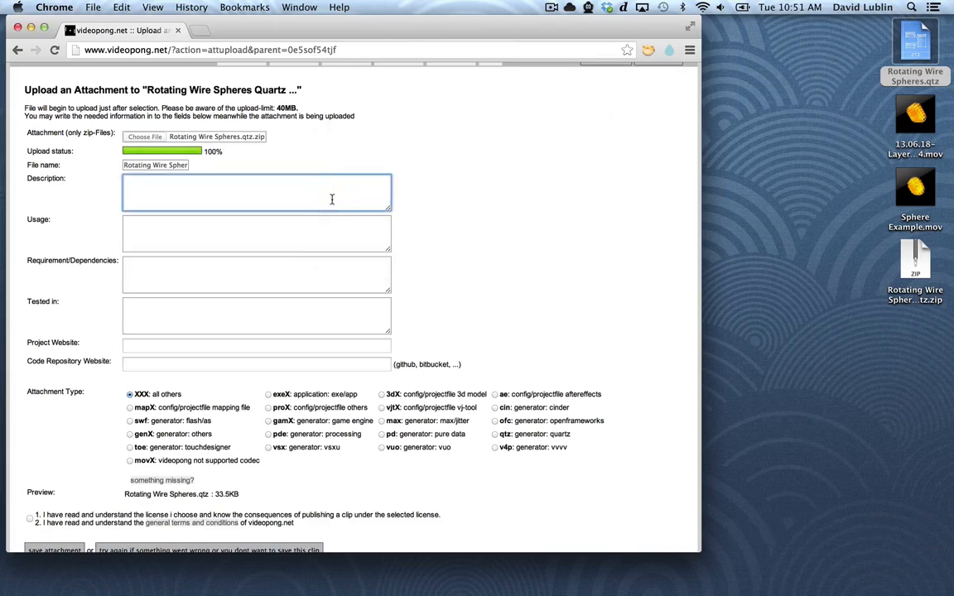
key(shift)
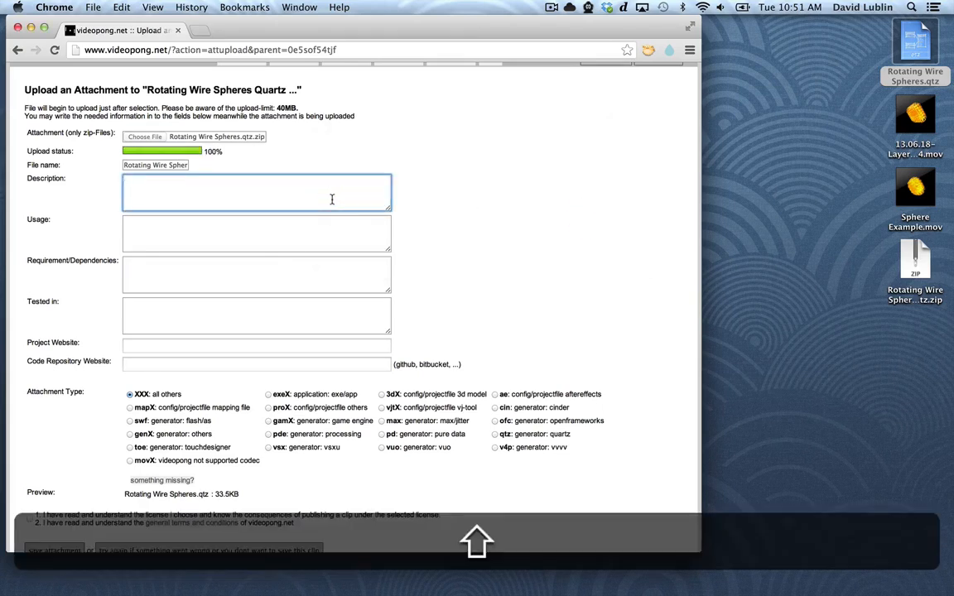
text(Variation on )
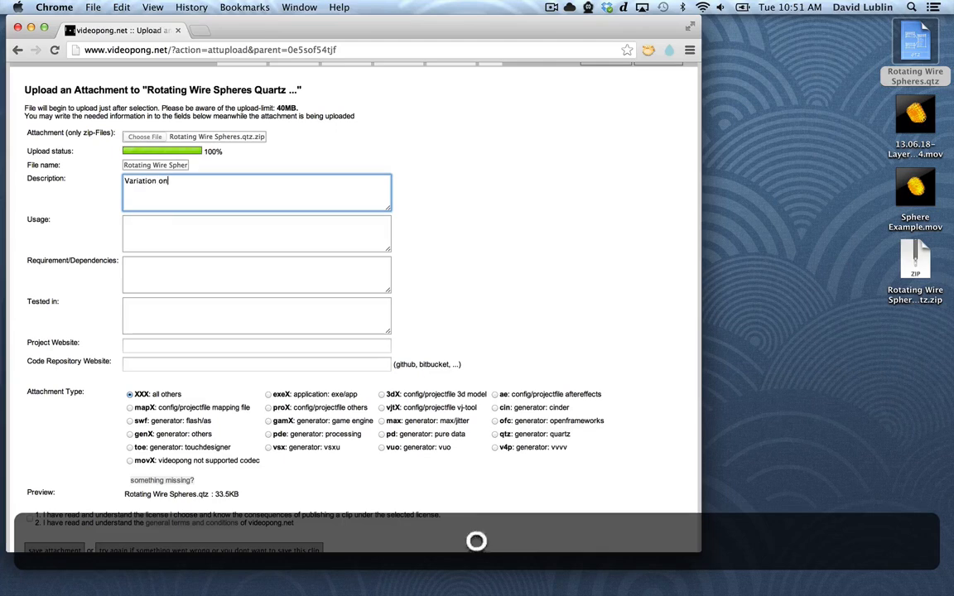
text(VDMX )
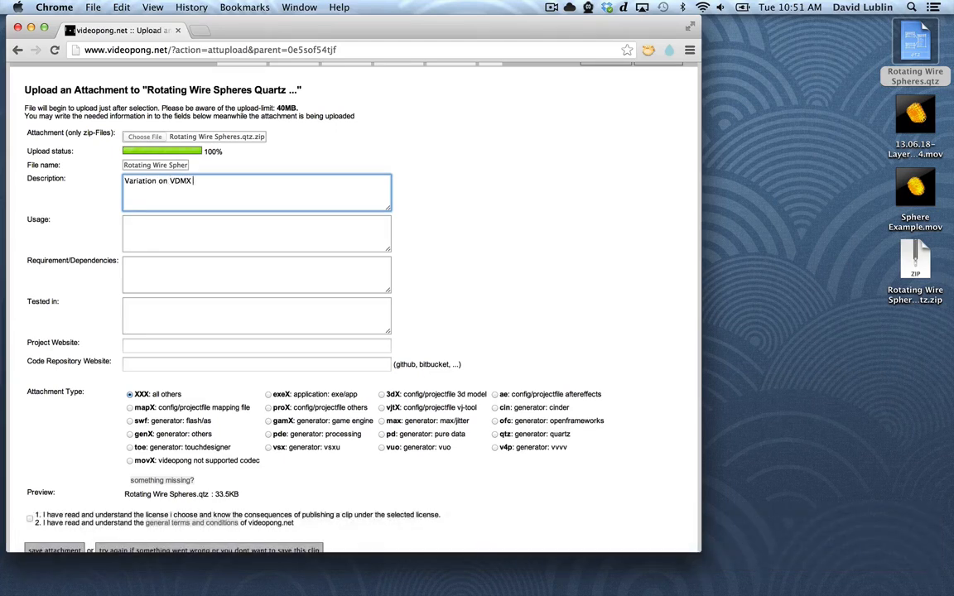
text(cubes patch)
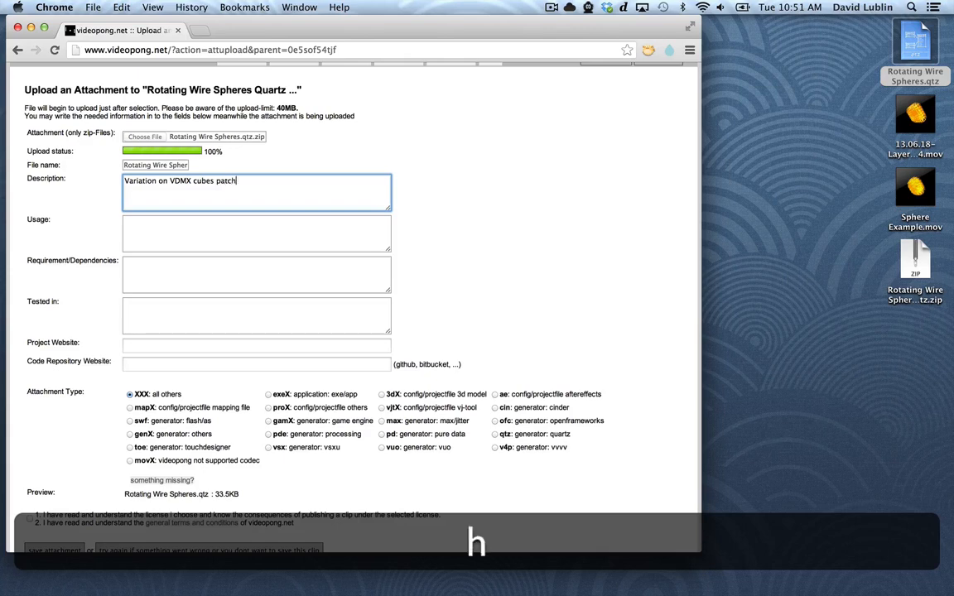
Enter the attachment usage "Use with VDMX or other Quartz Composer capable application for VJing."
key(Tab)
text(Use with )
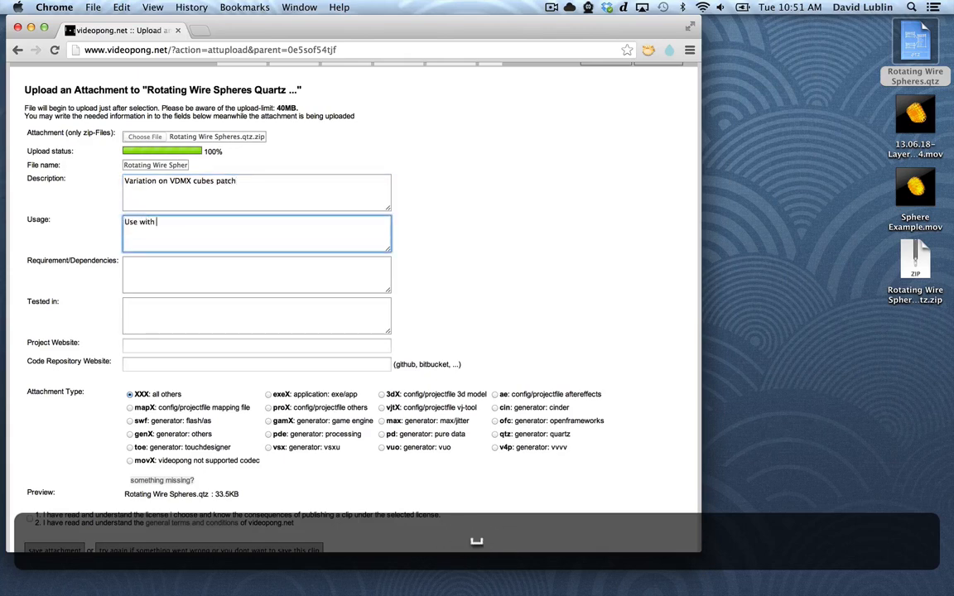
text(VDMX or other Quart)
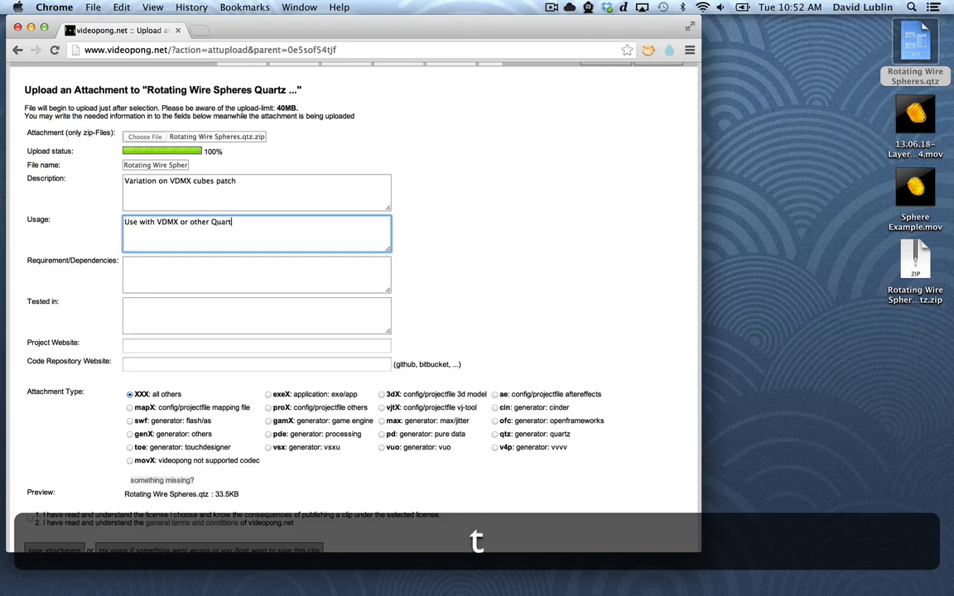
text(z Como)
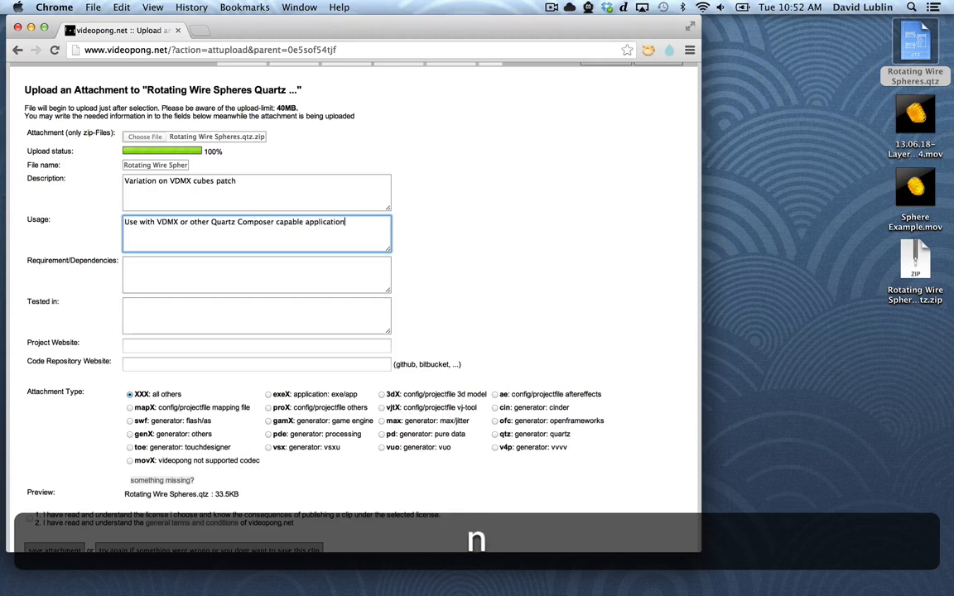
text(VJN)
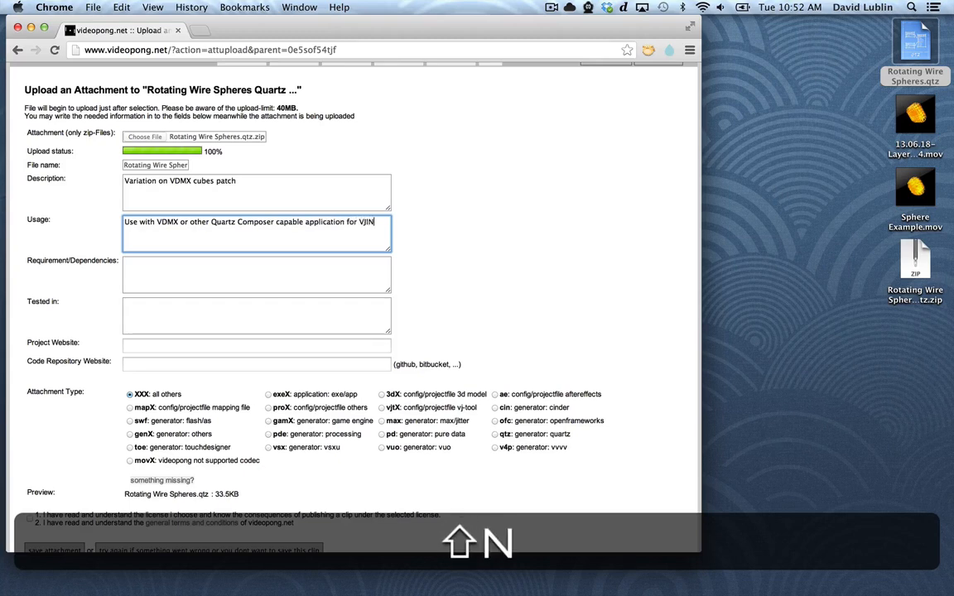
key(BackSpace)
text(ing.)
Enter "OS X" as the attachment's requirement and "VDMX and Quartz Composer" as what it was tested in
key(Tab)
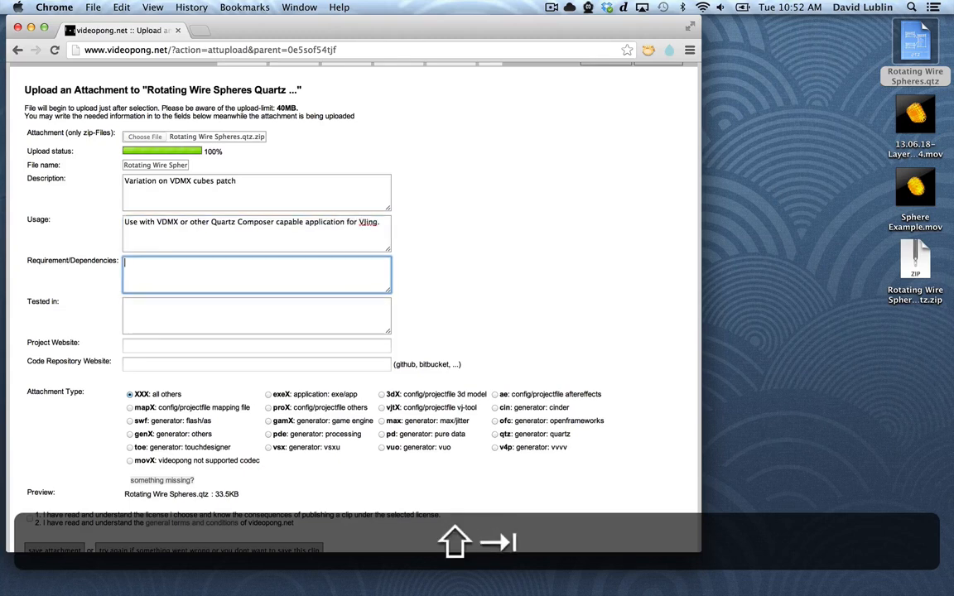
text(OS X)
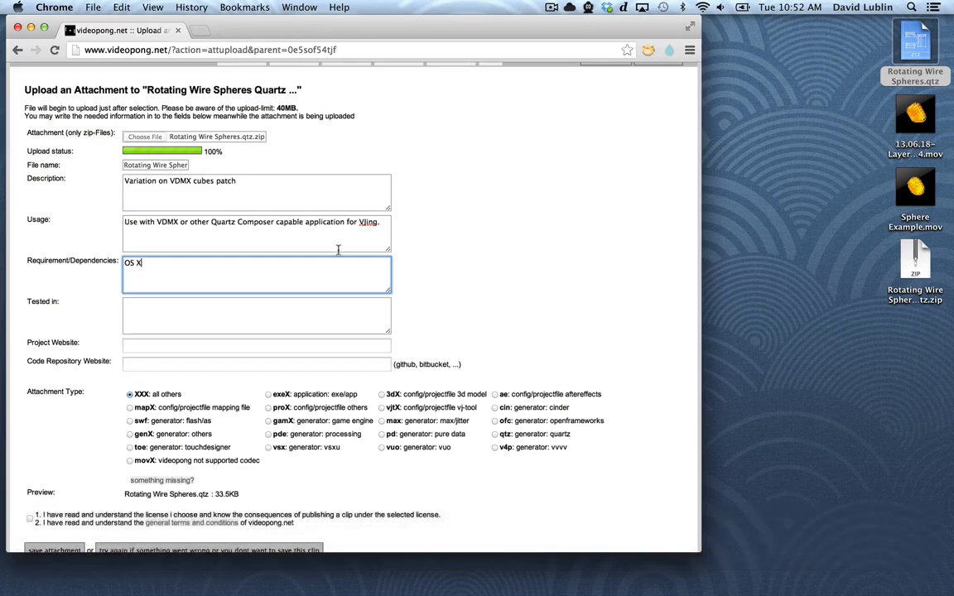
click(264, 298)
text(VDMX )
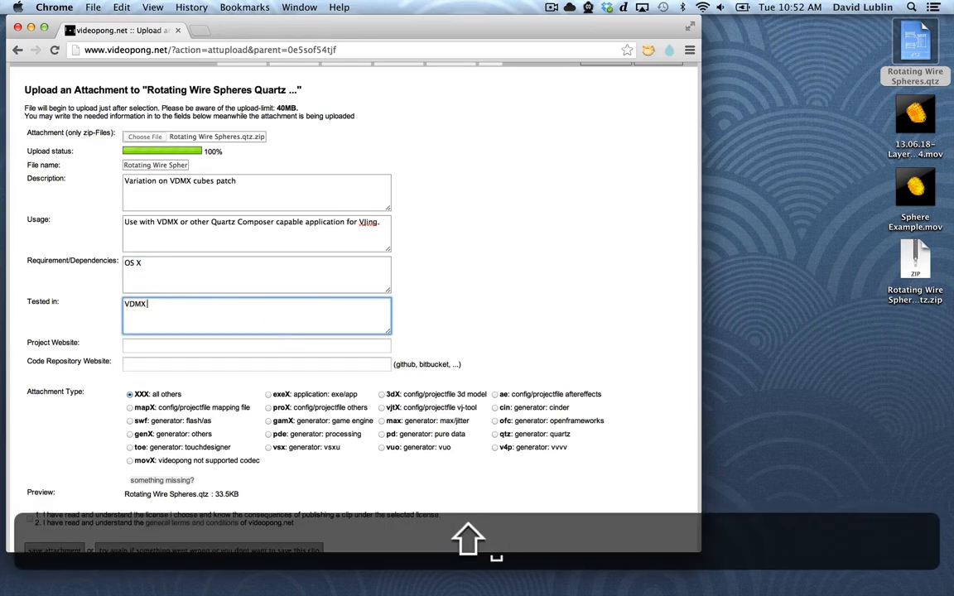
text(and Quartz Composer)
Set the attachment type to "qtz: generator: quartz" and save the attachment to the clip
scroll(586, 348, down, 3)
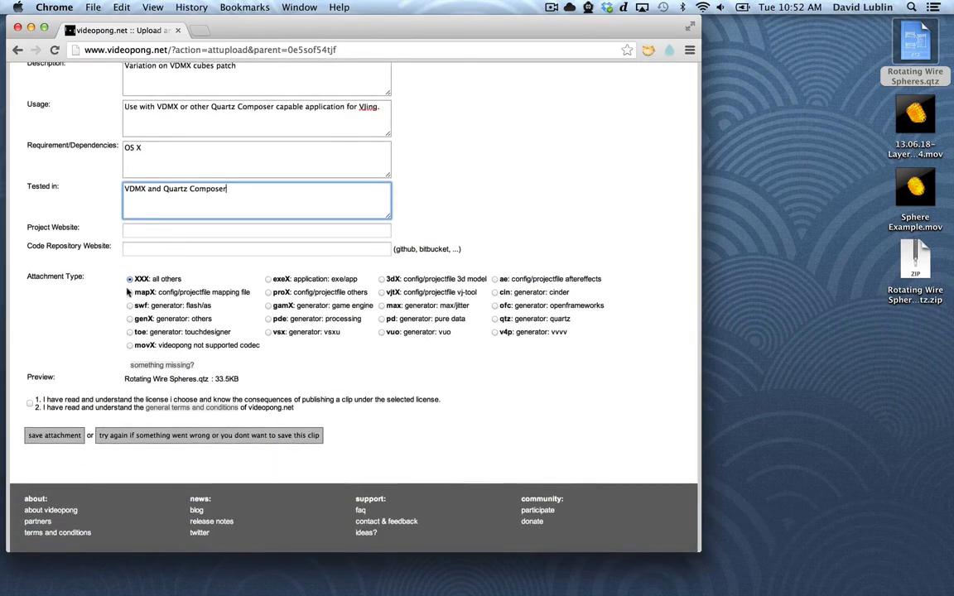
click(495, 320)
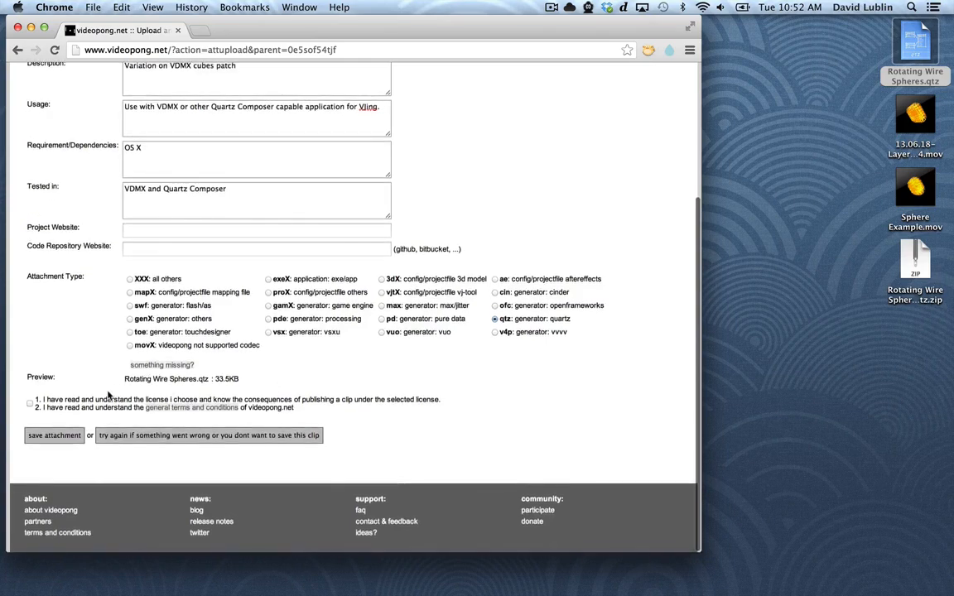
click(41, 436)
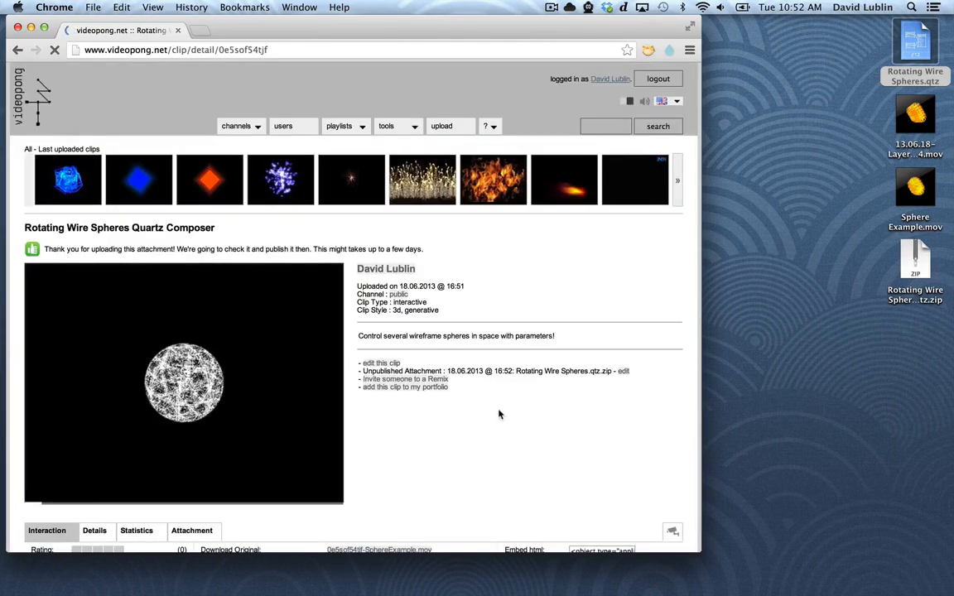
scroll(499, 414, down, 2)
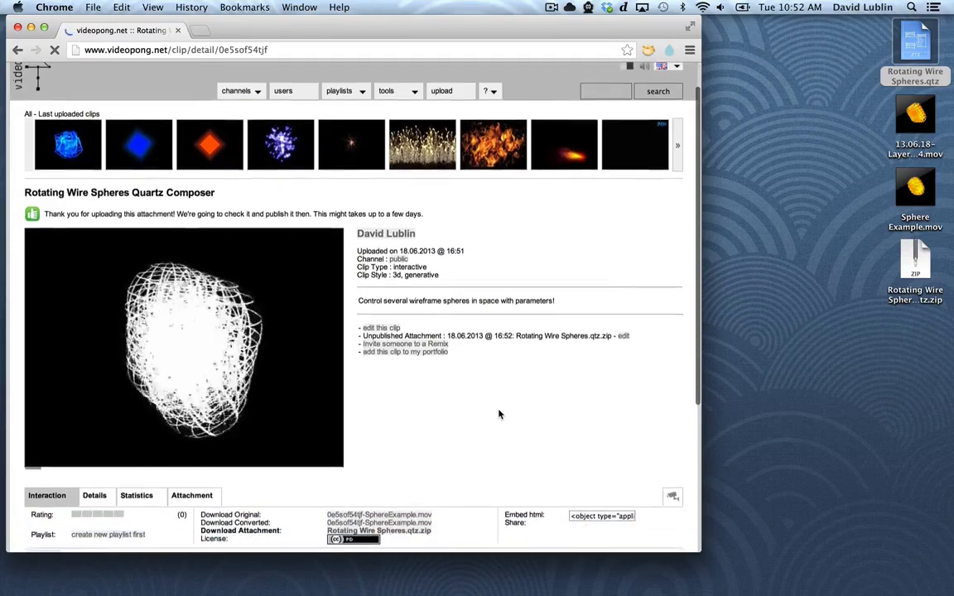